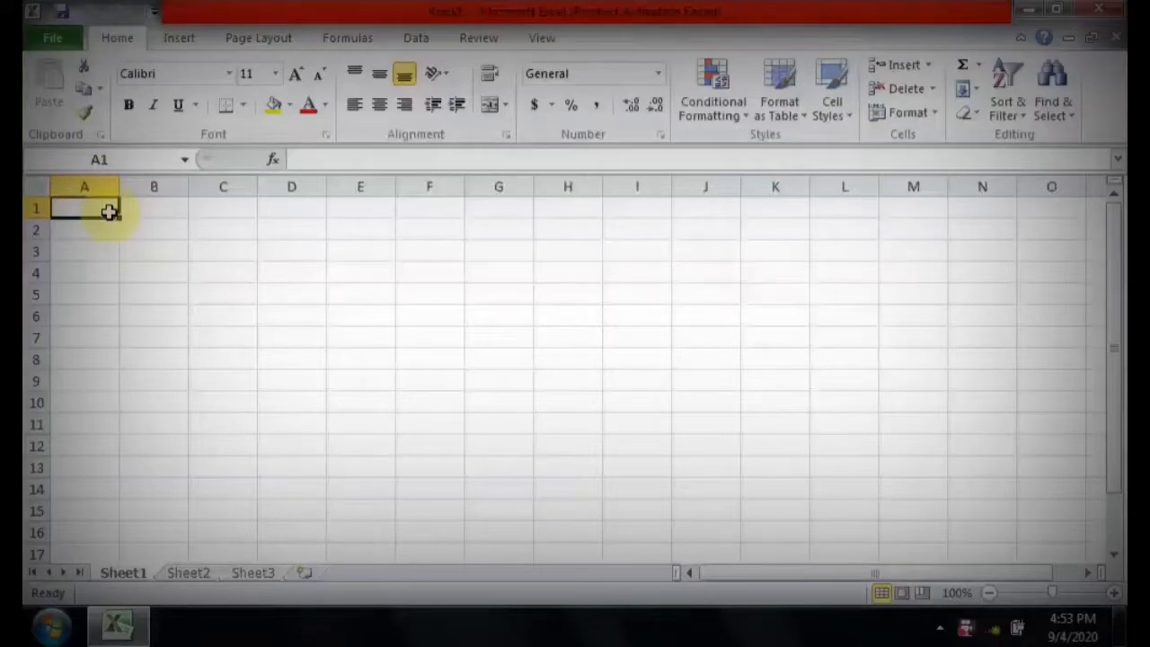
Enter the column headers emp id, emp name and post in cells A1 to C1.
{"action": "type", "text": "emp"}
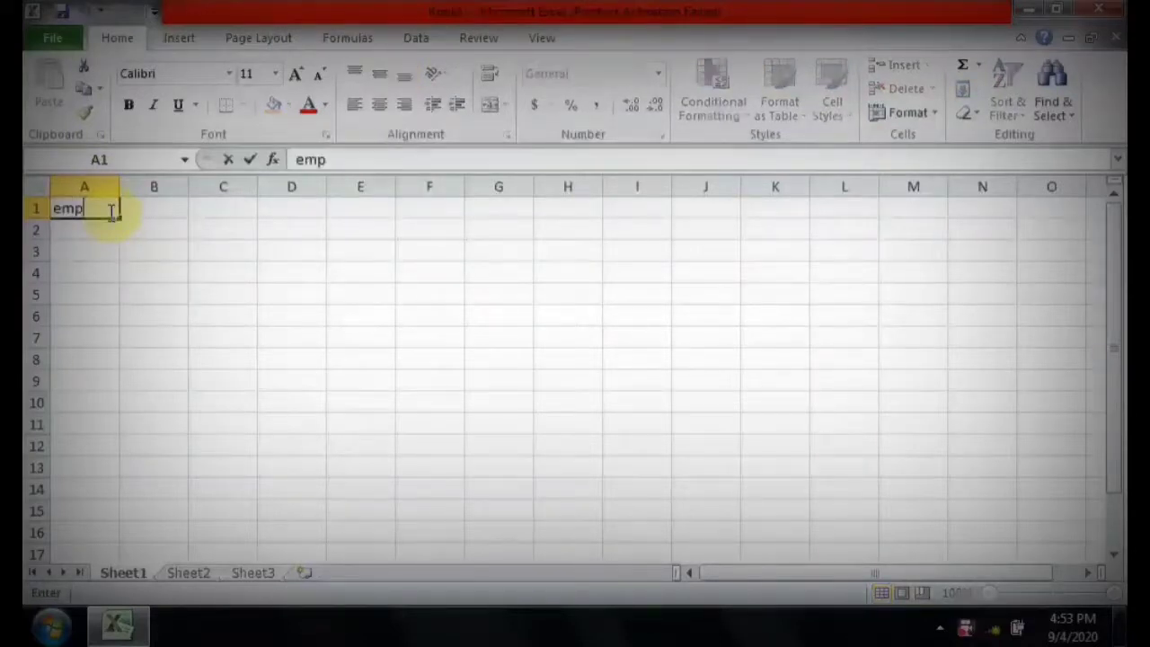
{"action": "type", "text": " id"}
{"action": "key", "text": "Tab"}
{"action": "type", "text": "e"}
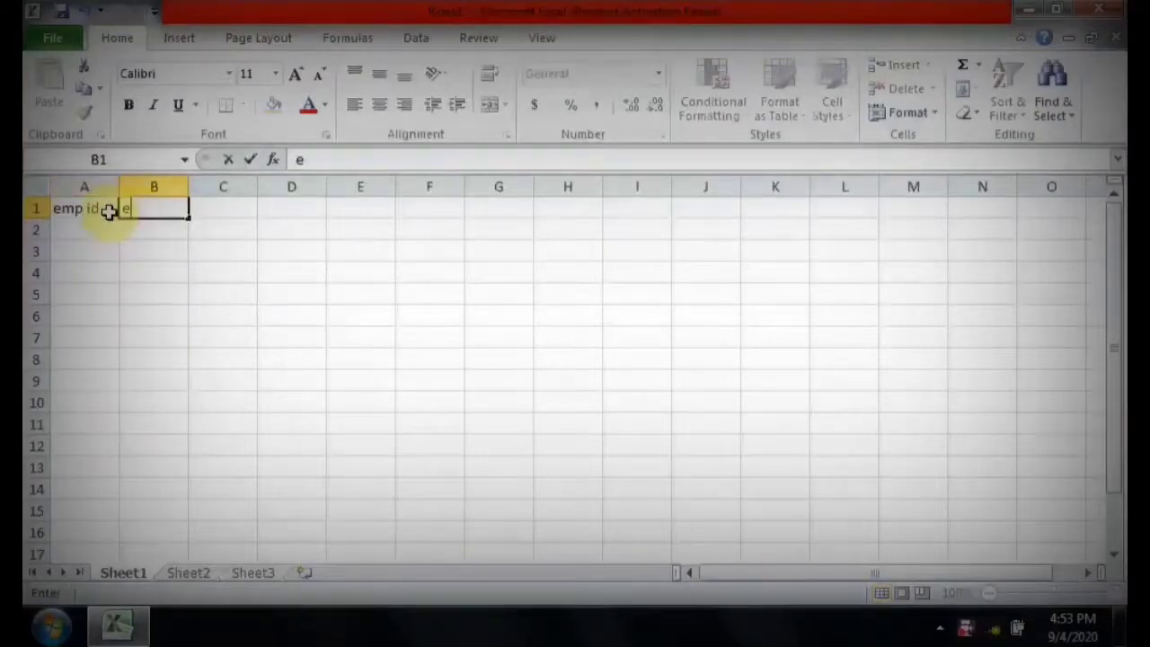
{"action": "type", "text": "mp name"}
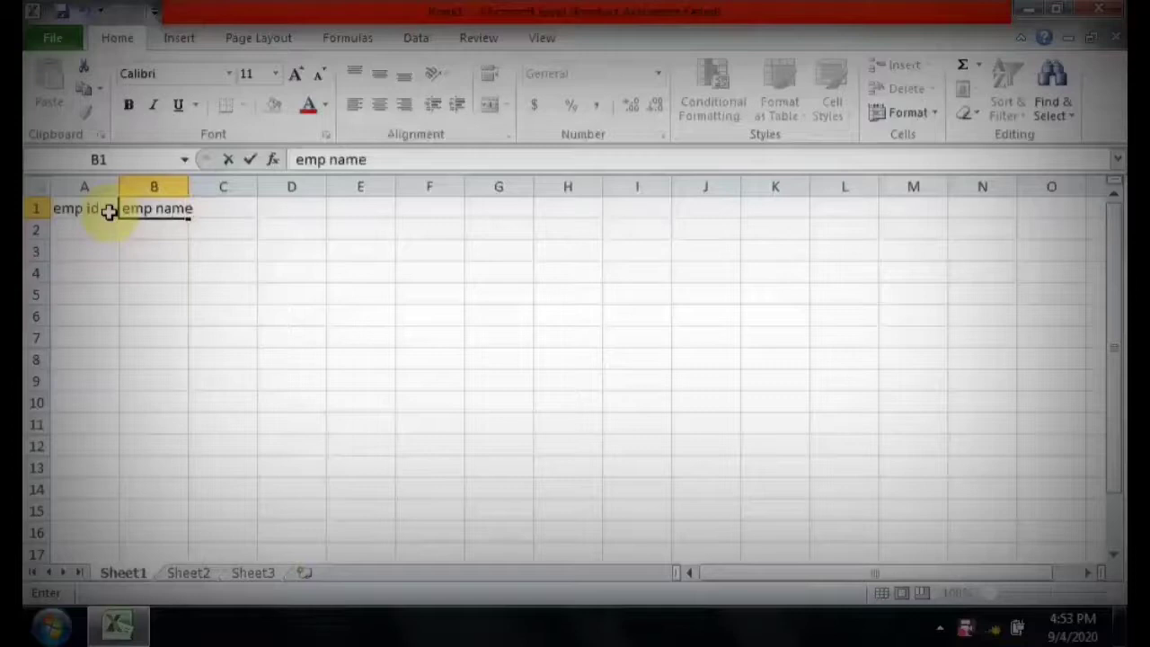
{"action": "key", "text": "Tab"}
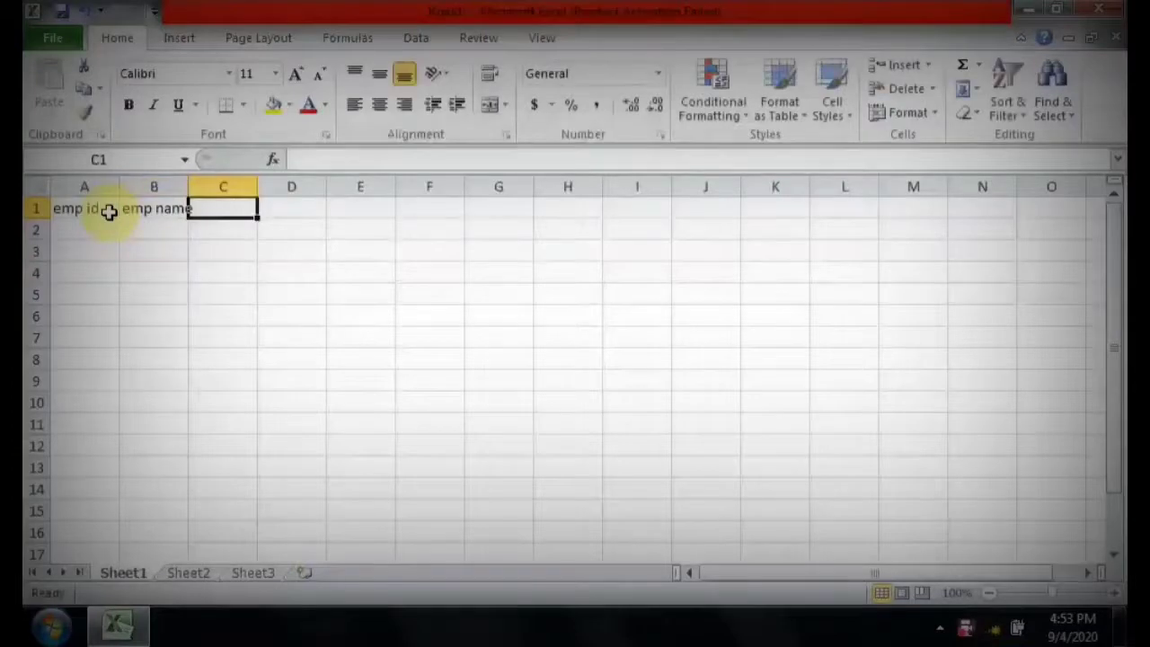
{"action": "type", "text": "post"}
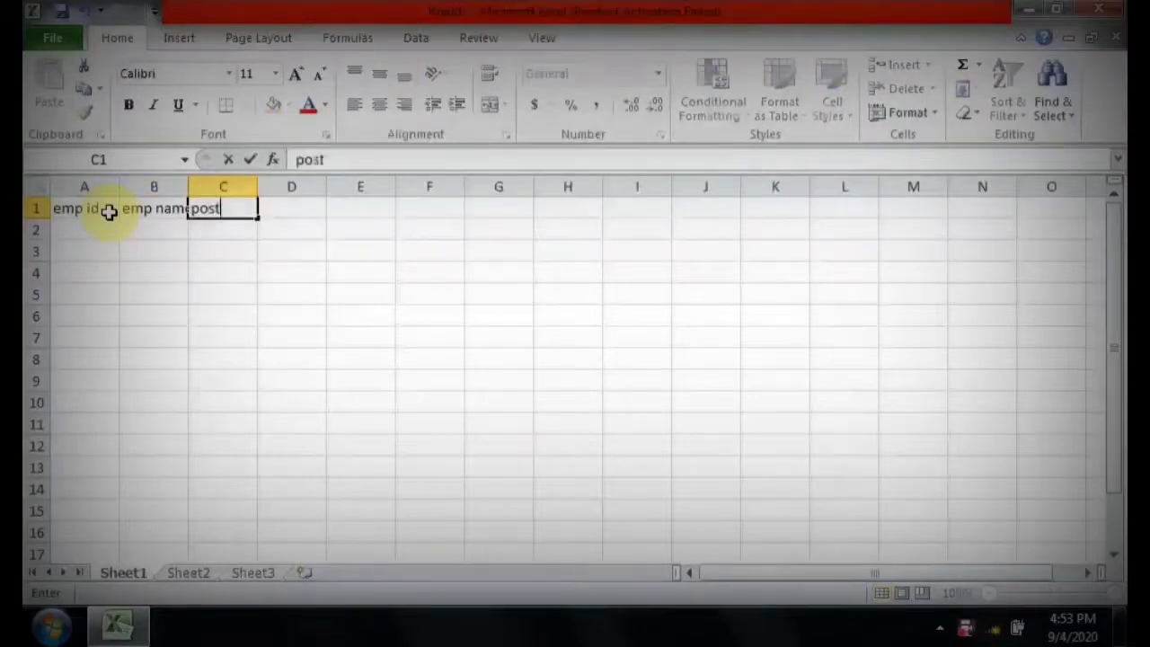
{"action": "key", "text": "Tab"}
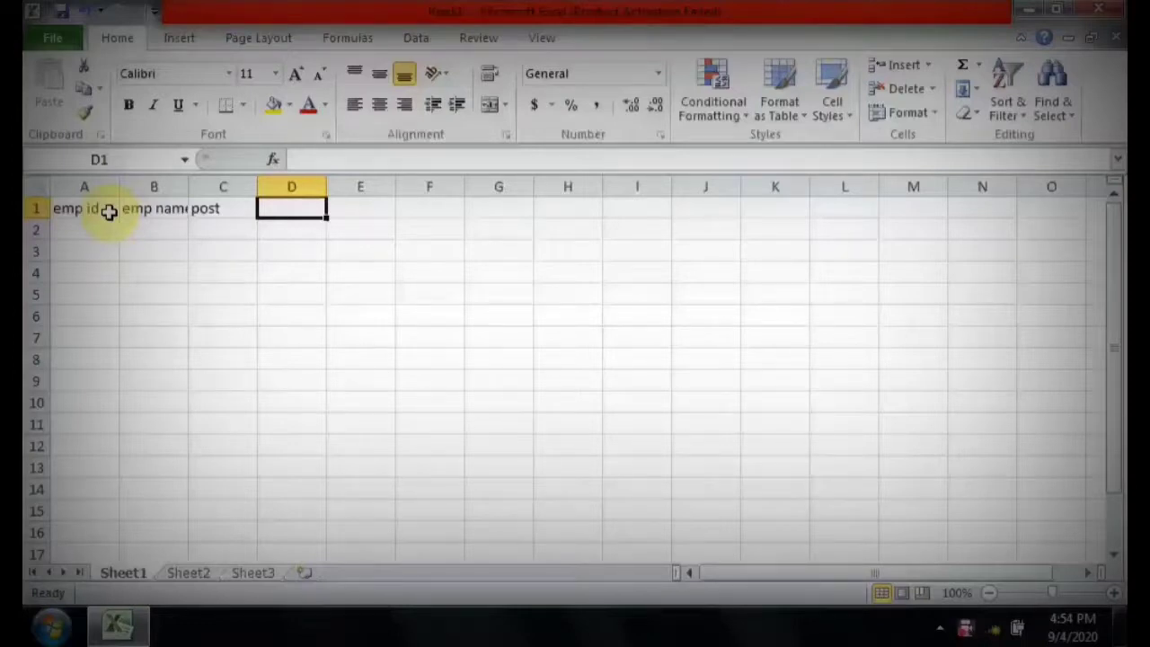
Enter 1 in cell D1 and fill a linear series along row 1 with step value 1 and stop value 31.
{"action": "type", "text": "1"}
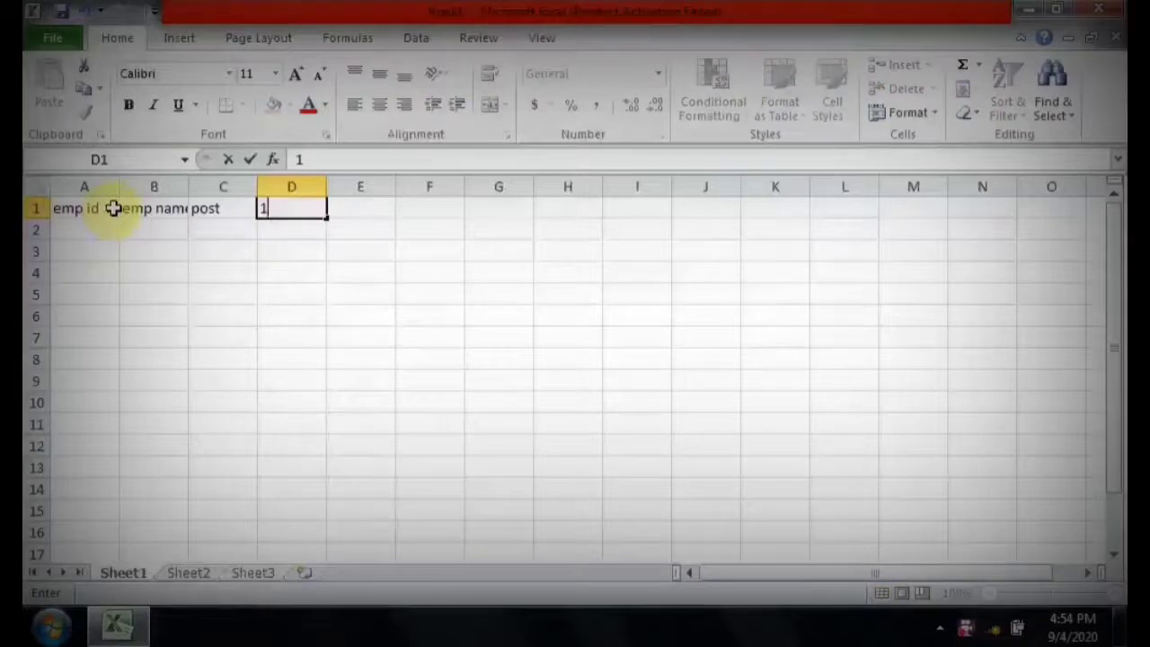
{"action": "key", "text": "Return"}
{"action": "key", "text": "Up"}
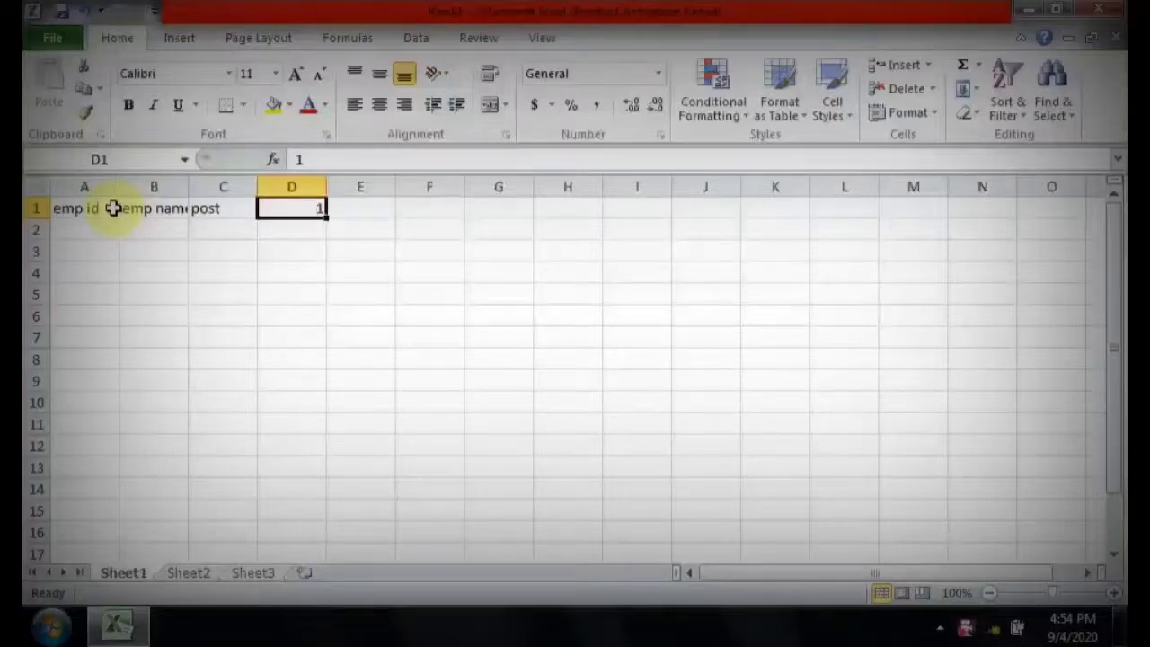
{"action": "left_click", "coordinate": [927, 119]}
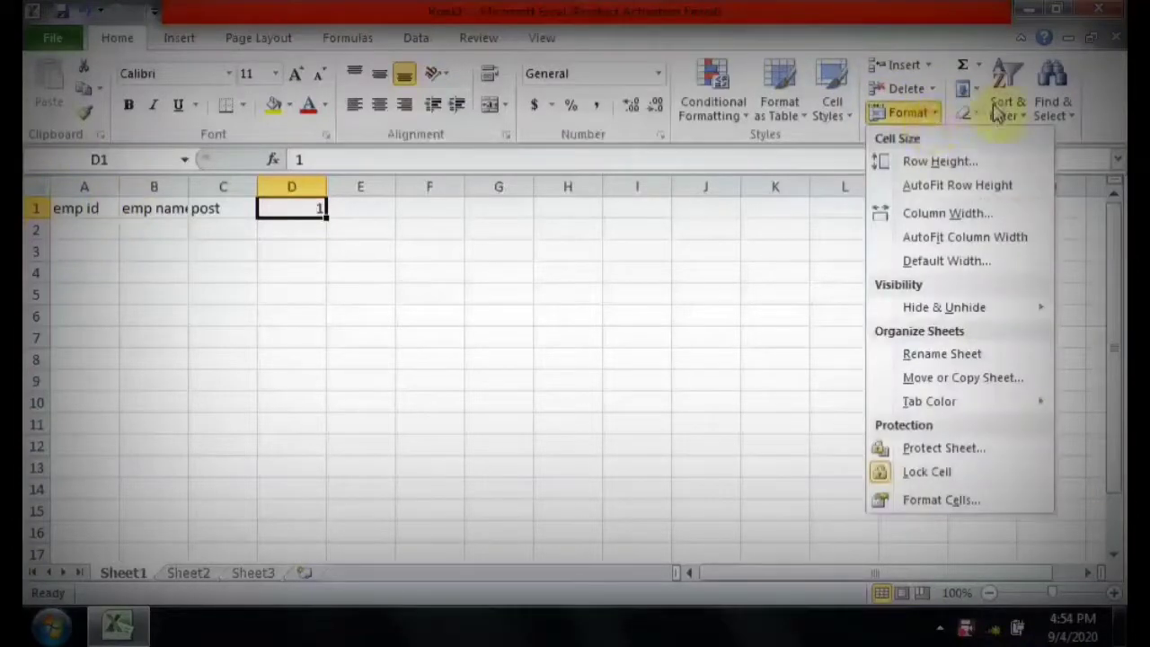
{"action": "left_click", "coordinate": [970, 90]}
{"action": "left_click", "coordinate": [973, 90]}
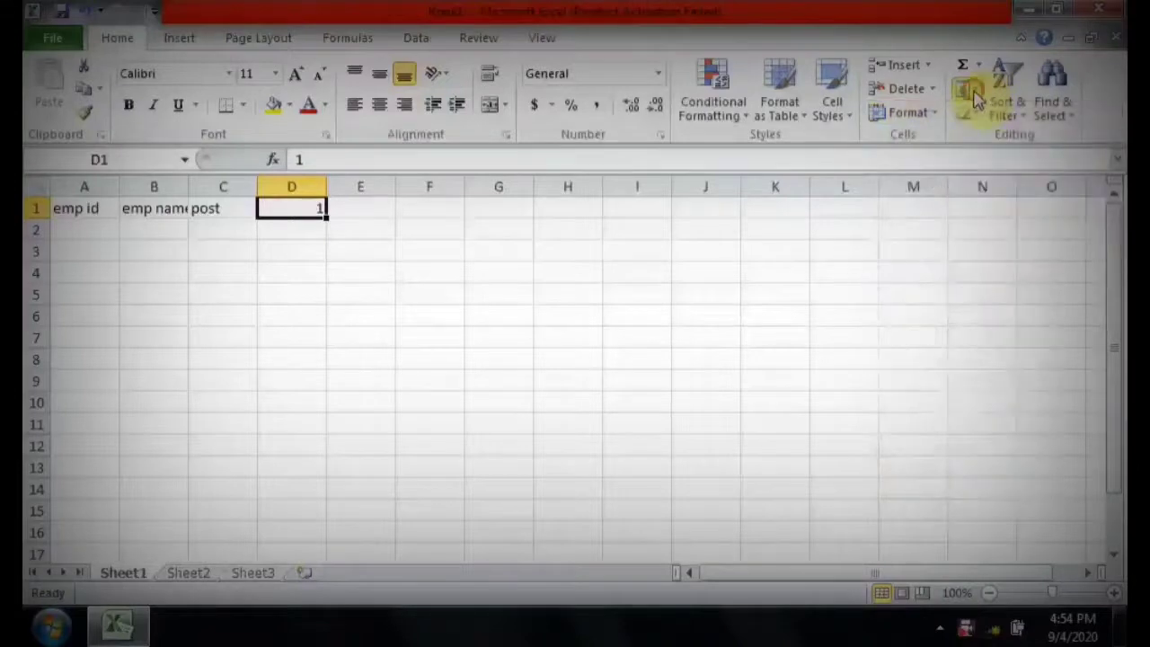
{"action": "left_click", "coordinate": [974, 93]}
{"action": "left_click", "coordinate": [999, 233]}
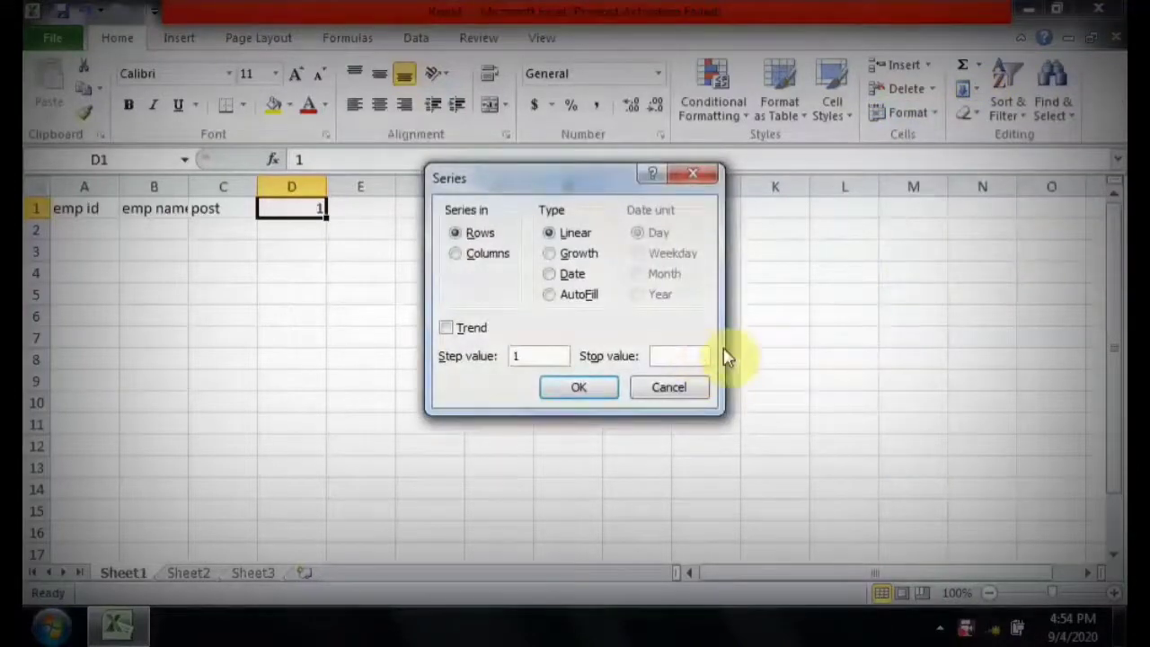
{"action": "type", "text": "31"}
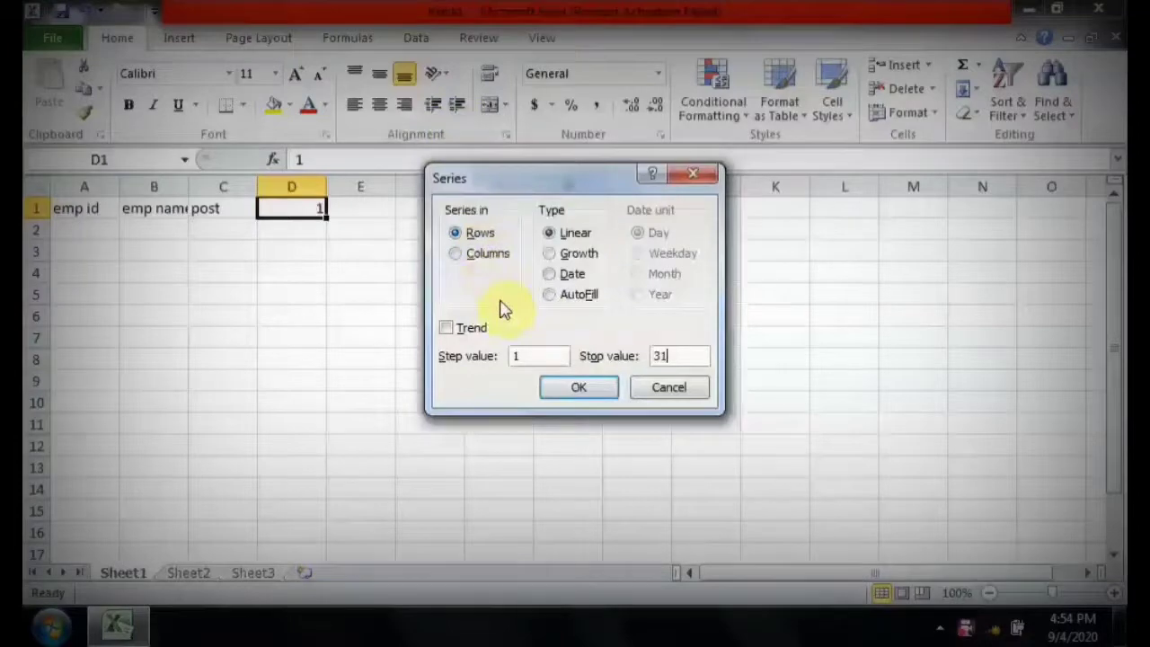
{"action": "left_click", "coordinate": [572, 387]}
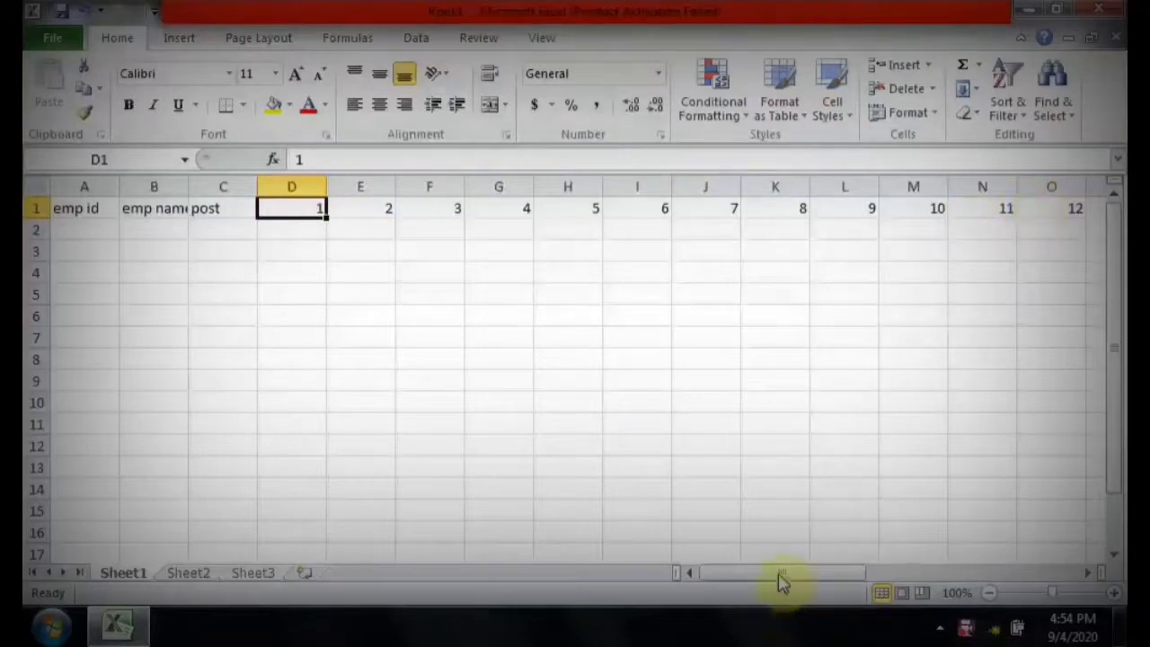
{"action": "left_click_drag", "start_coordinate": [862, 575], "coordinate": [724, 584]}
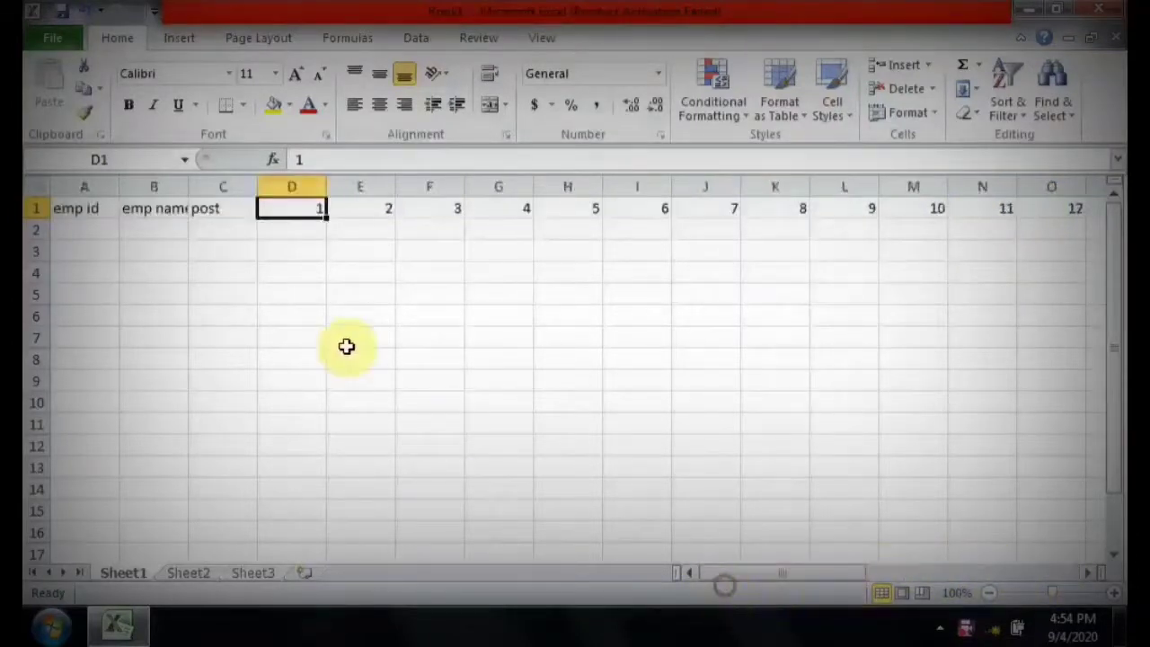
AutoFit the column widths to the contents of row 1.
{"action": "key", "text": "shift+space"}
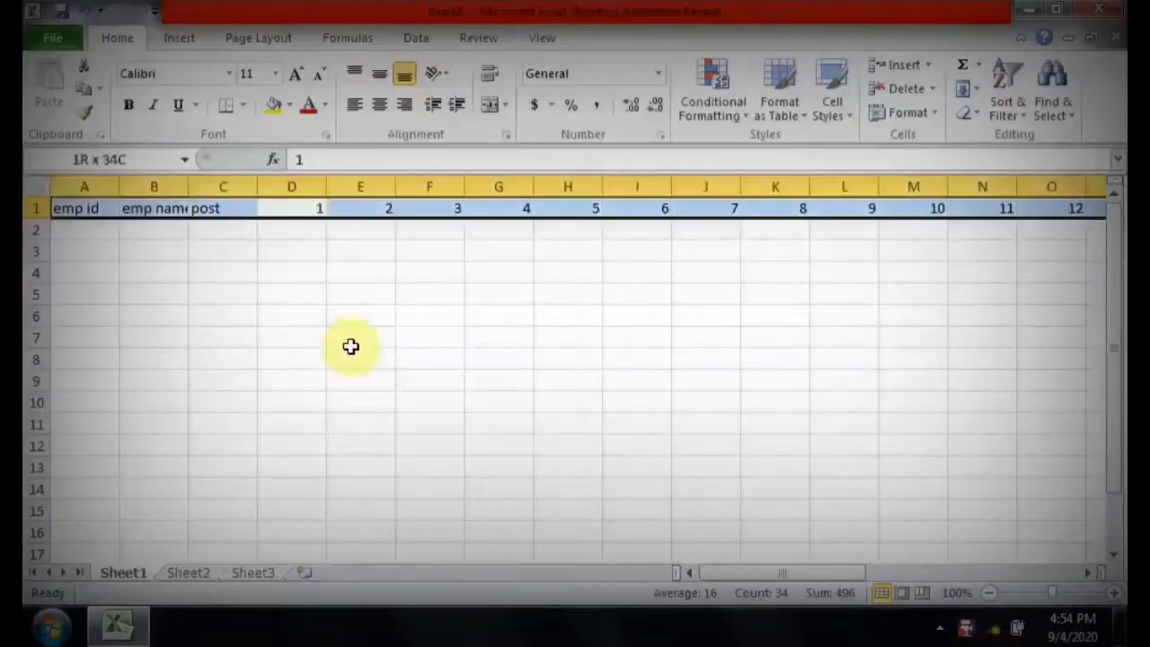
{"action": "left_click", "coordinate": [909, 113]}
{"action": "left_click", "coordinate": [955, 235]}
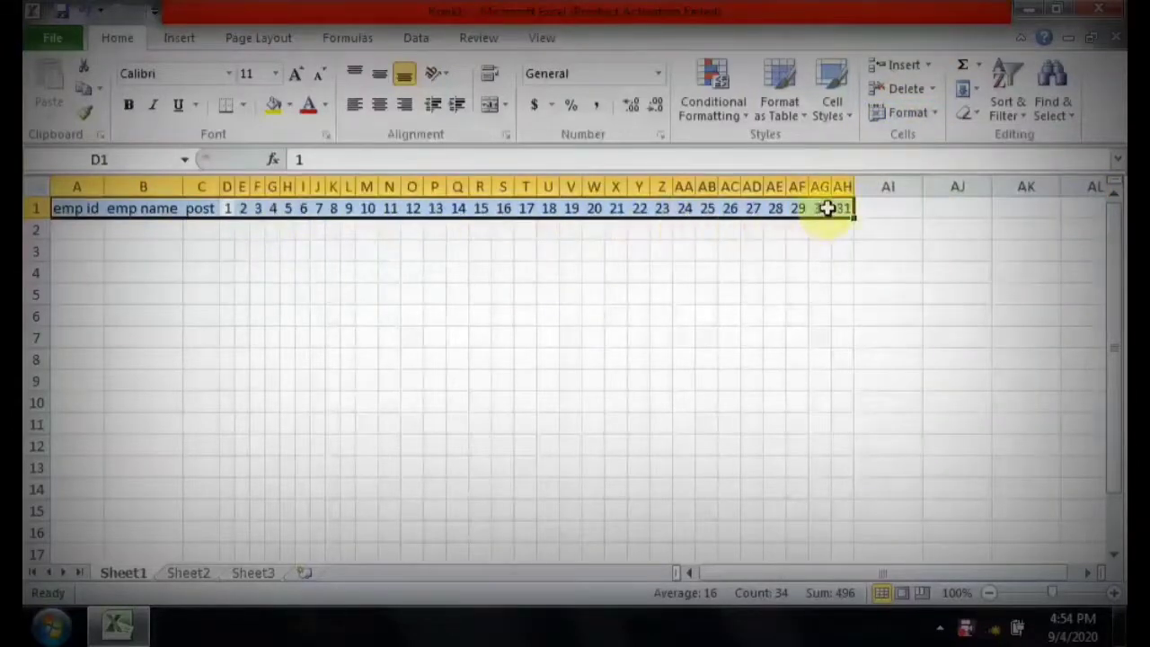
Enter the header NOP in capitals in cell AI1, right after the day 31 column.
{"action": "left_click", "coordinate": [873, 209]}
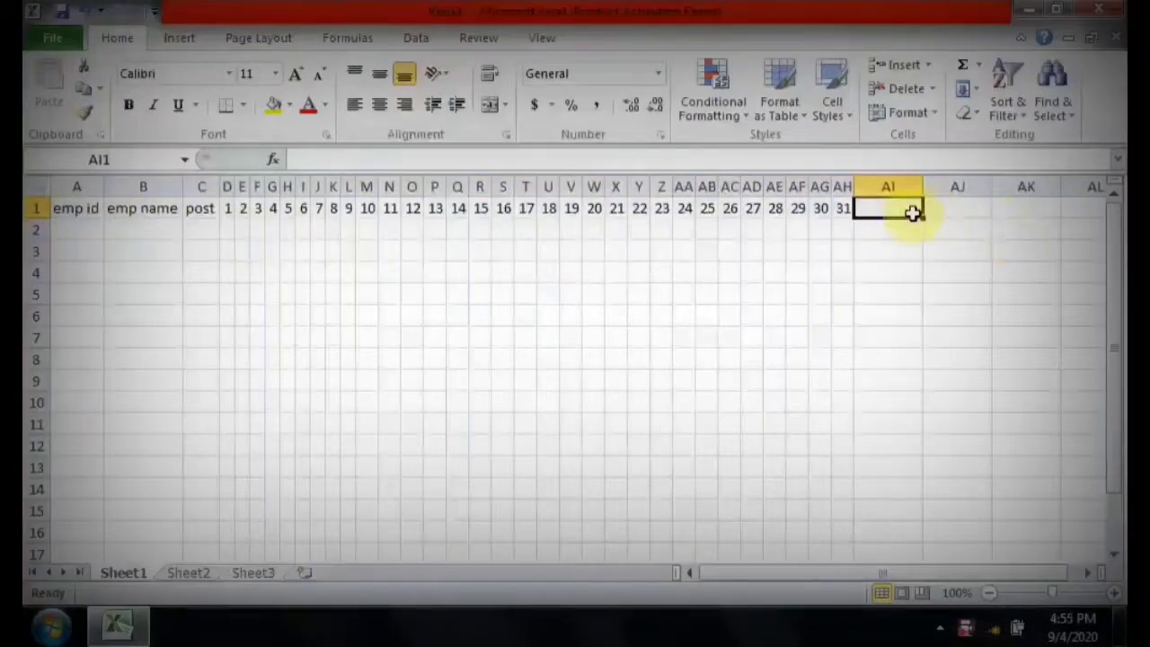
{"action": "type", "text": "nop"}
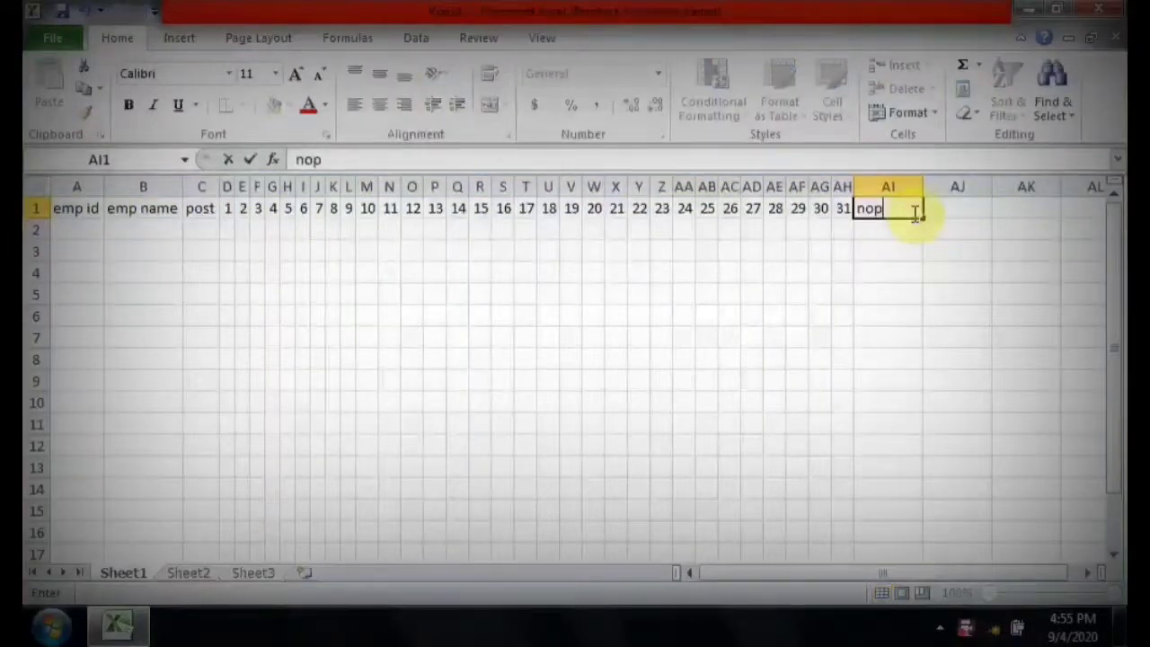
{"action": "key", "text": "Tab"}
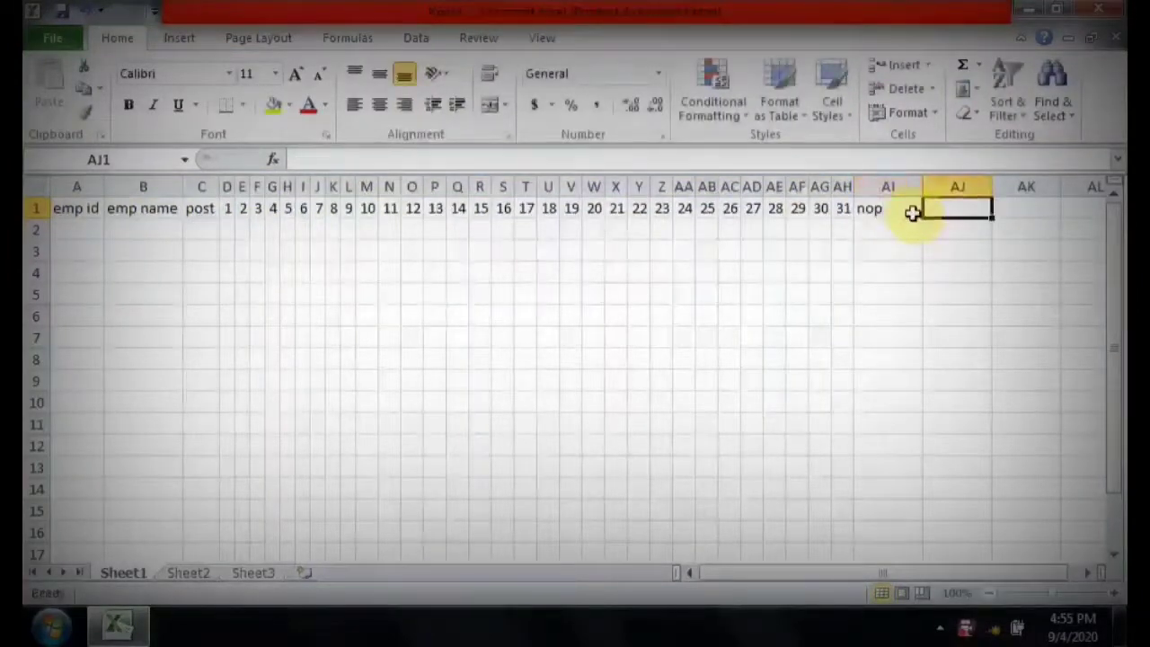
{"action": "key", "text": "Return"}
{"action": "key", "text": "Up"}
{"action": "key", "text": "Down"}
{"action": "key", "text": "Up"}
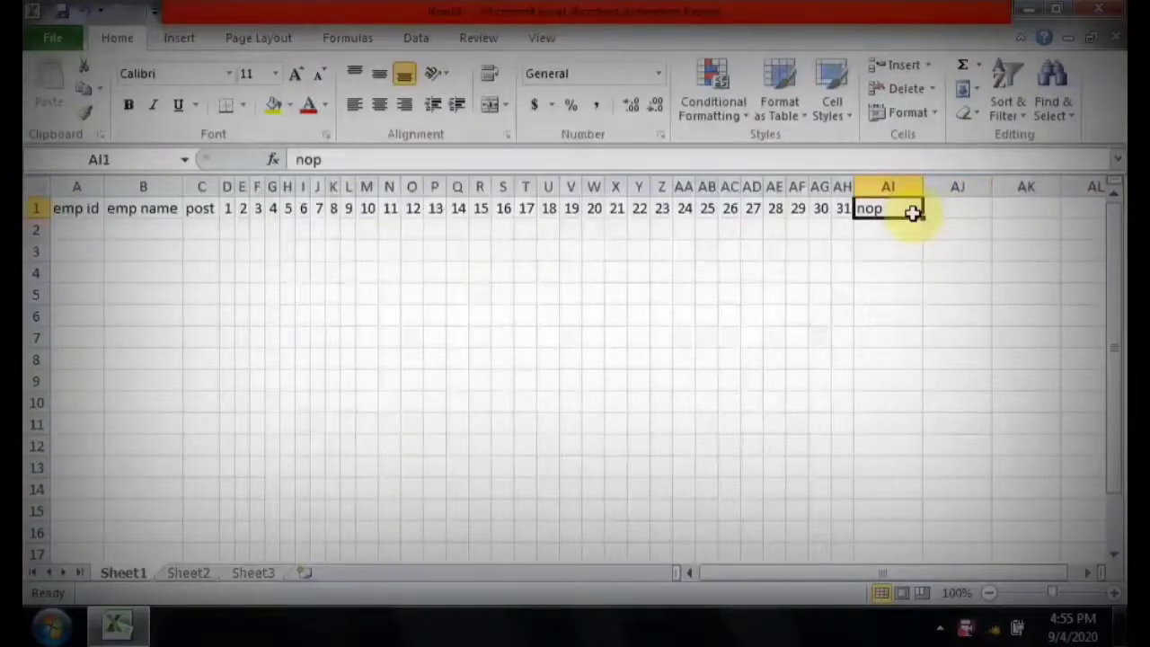
{"action": "type", "text": "NO"}
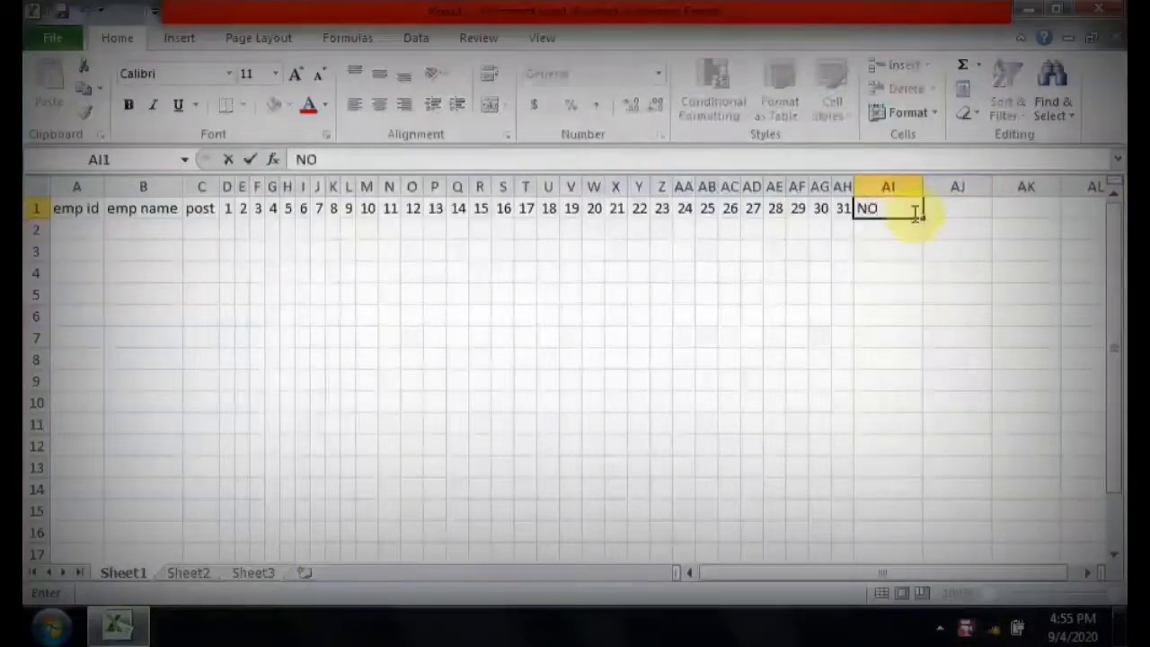
{"action": "type", "text": "P"}
{"action": "key", "text": "Tab"}
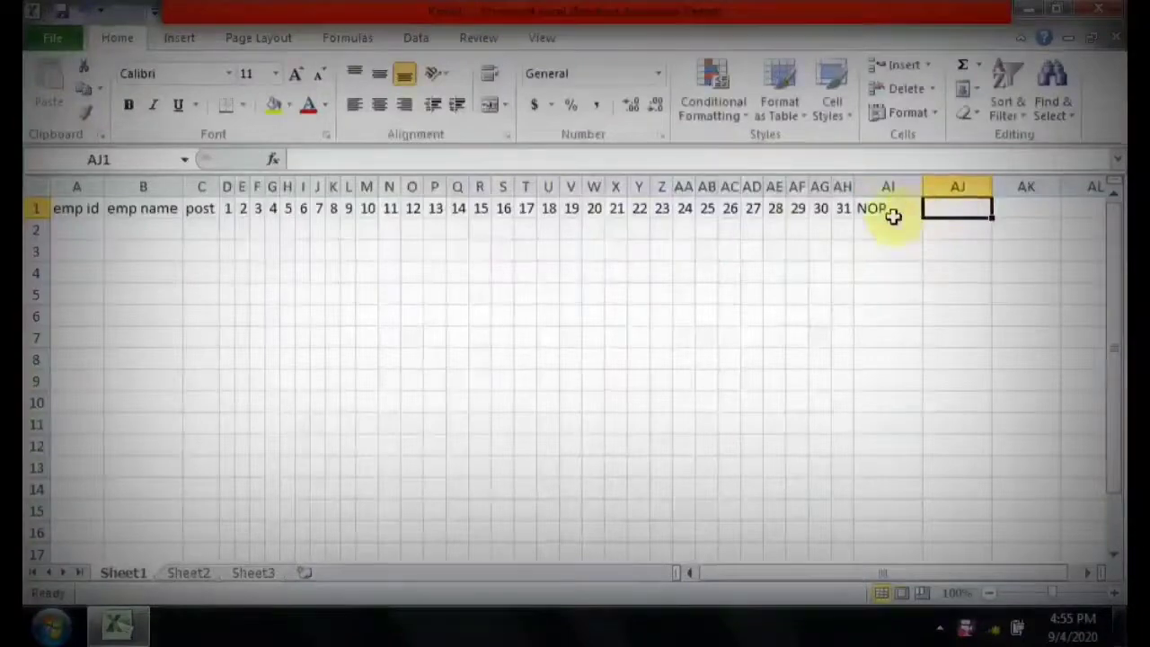
{"action": "type", "text": "N"}
{"action": "left_click", "coordinate": [838, 232], "text": "shift"}
{"action": "type", "text": "O"}
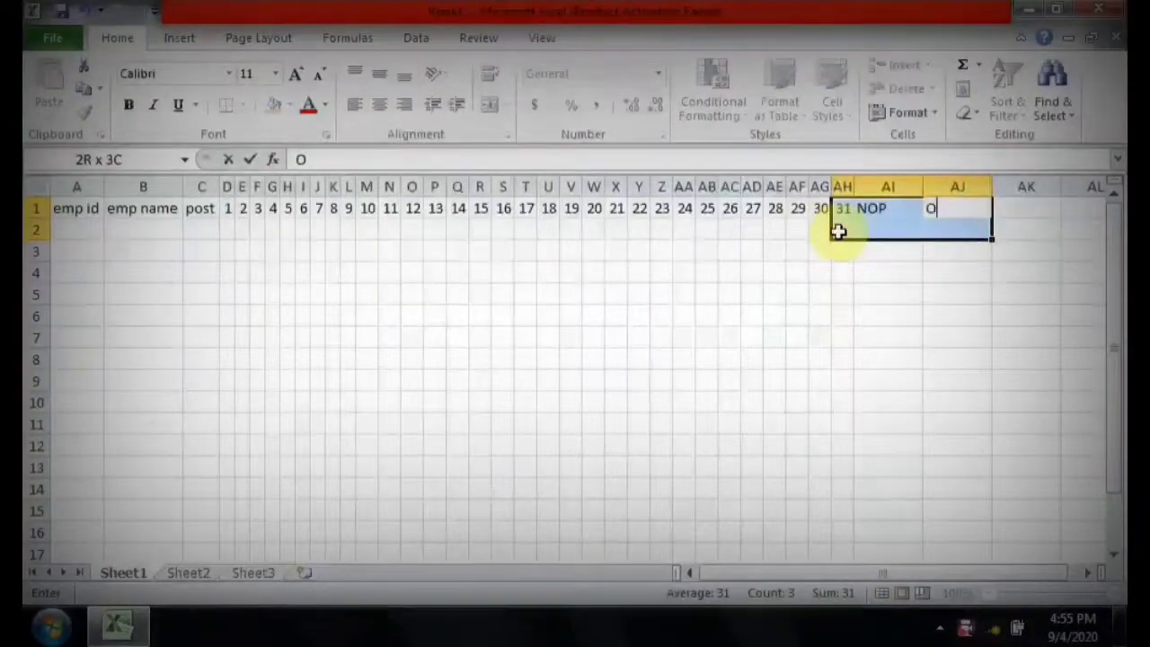
{"action": "key", "text": "BackSpace"}
{"action": "left_click", "coordinate": [728, 336]}
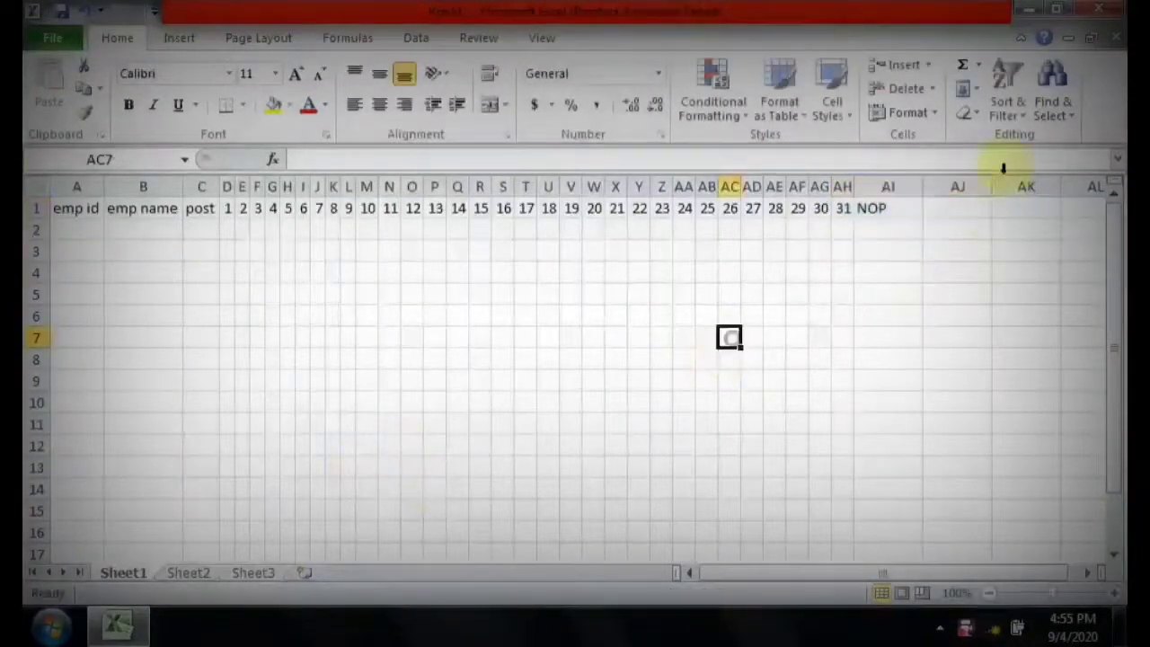
Enter the headers NOA in cell AJ1 and NOL in cell AK1.
{"action": "left_click", "coordinate": [982, 209]}
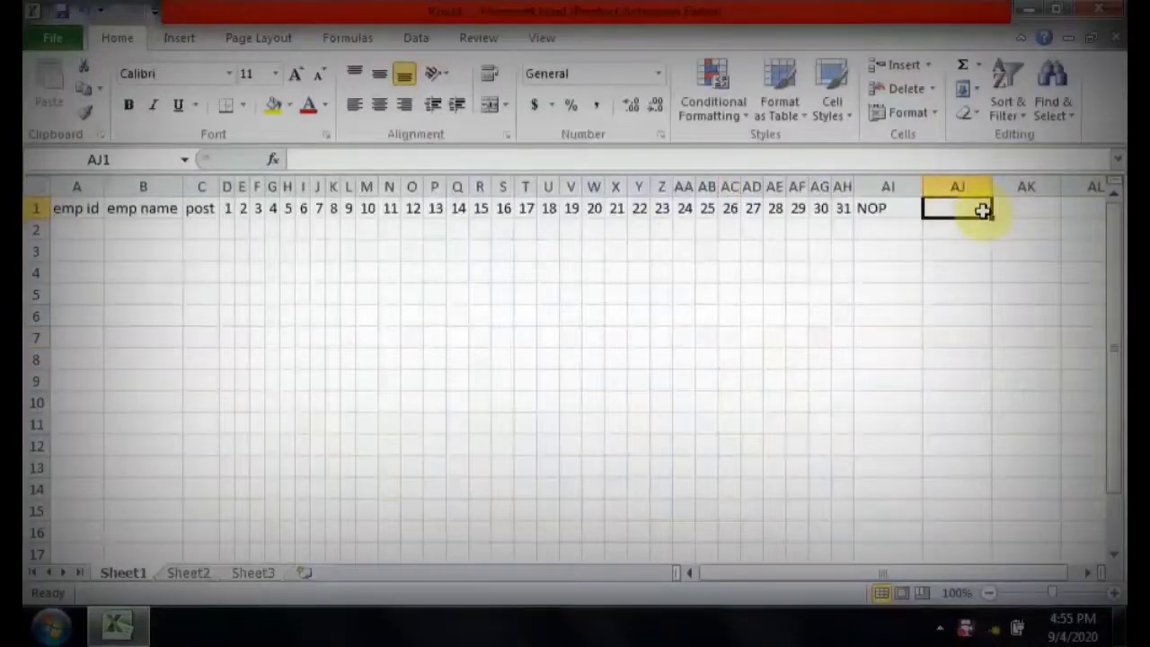
{"action": "type", "text": "NO"}
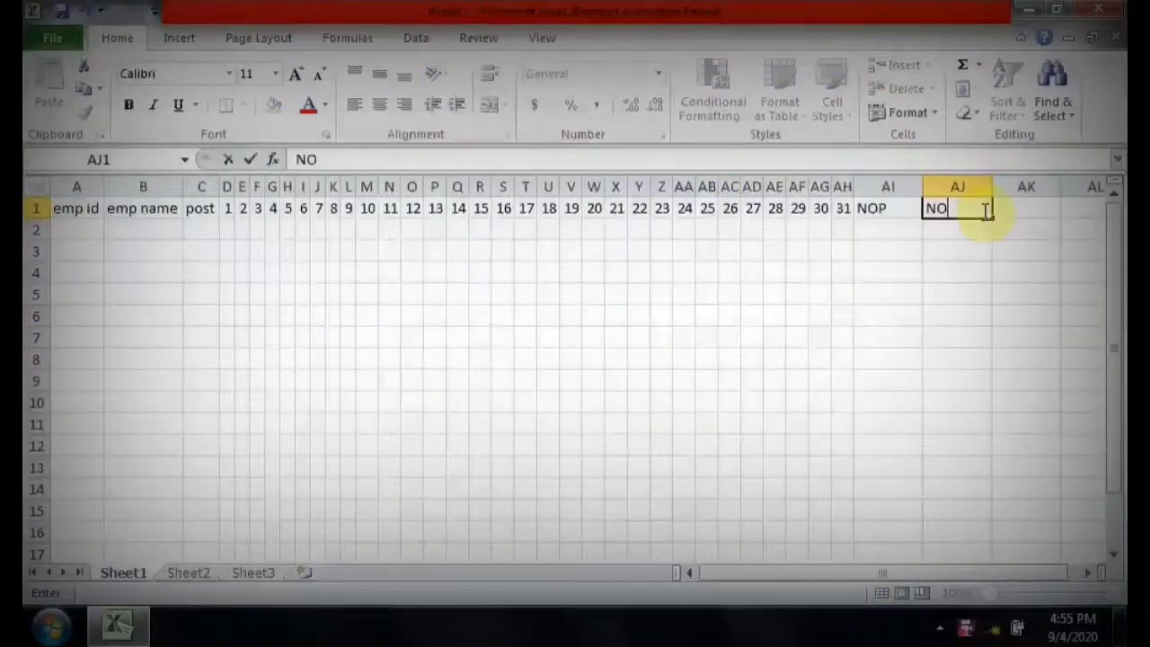
{"action": "type", "text": "A"}
{"action": "key", "text": "Tab"}
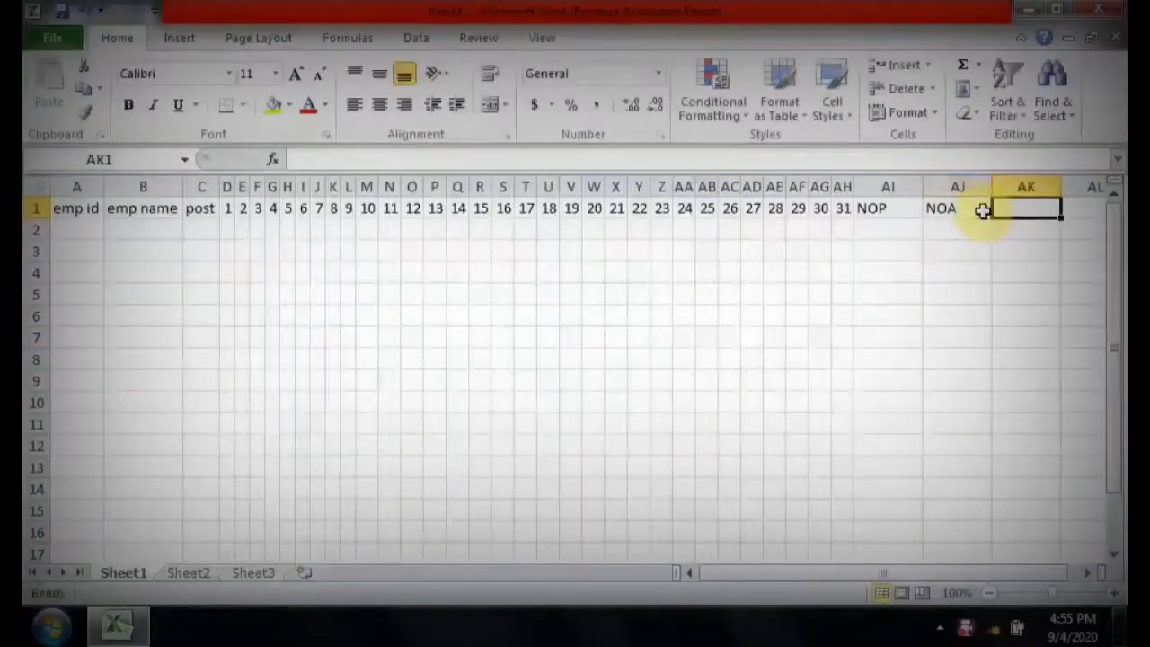
{"action": "type", "text": "NO"}
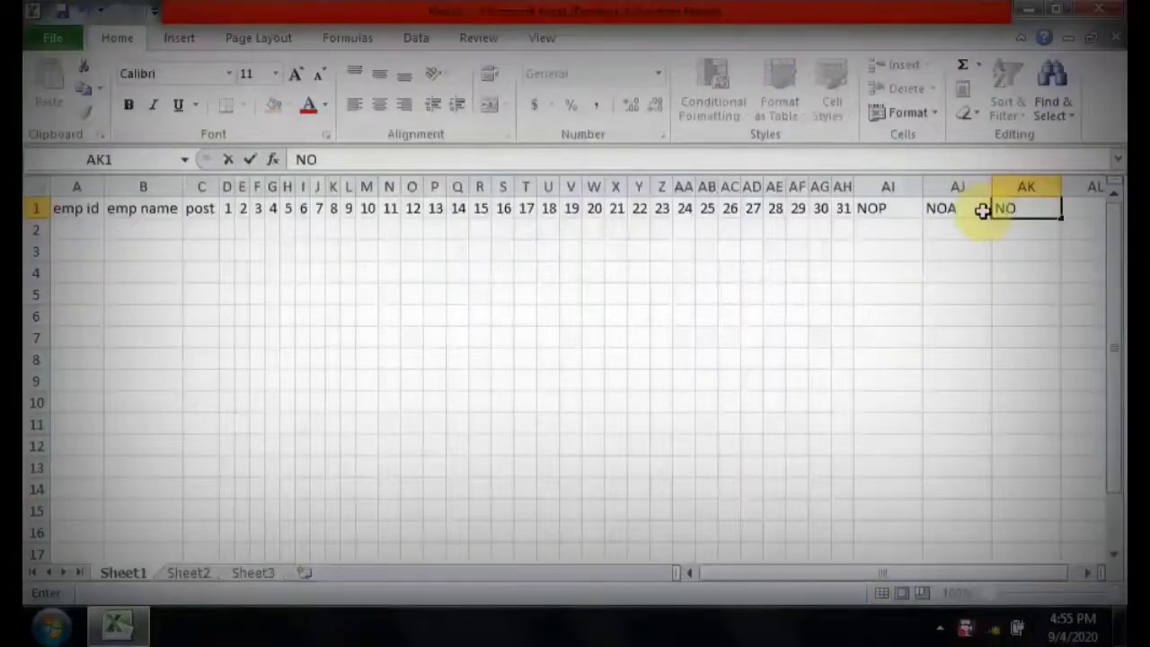
{"action": "type", "text": "L"}
{"action": "key", "text": "Tab"}
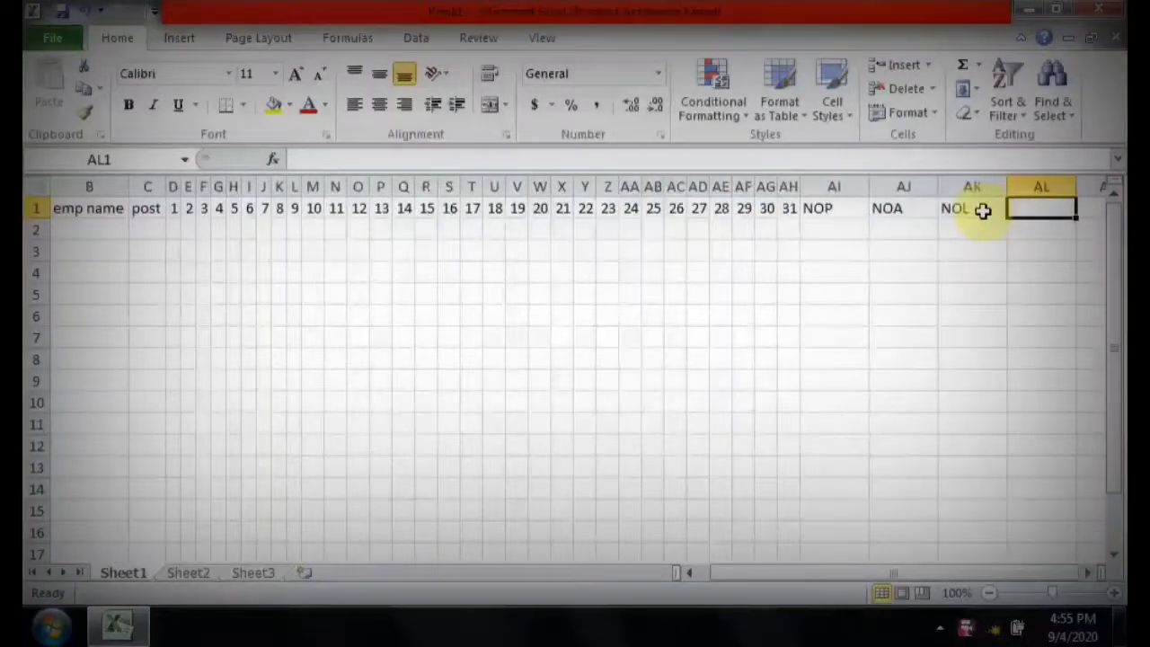
Enter the headers salary in cell AL1 and per day in cell AM1.
{"action": "type", "text": "sa"}
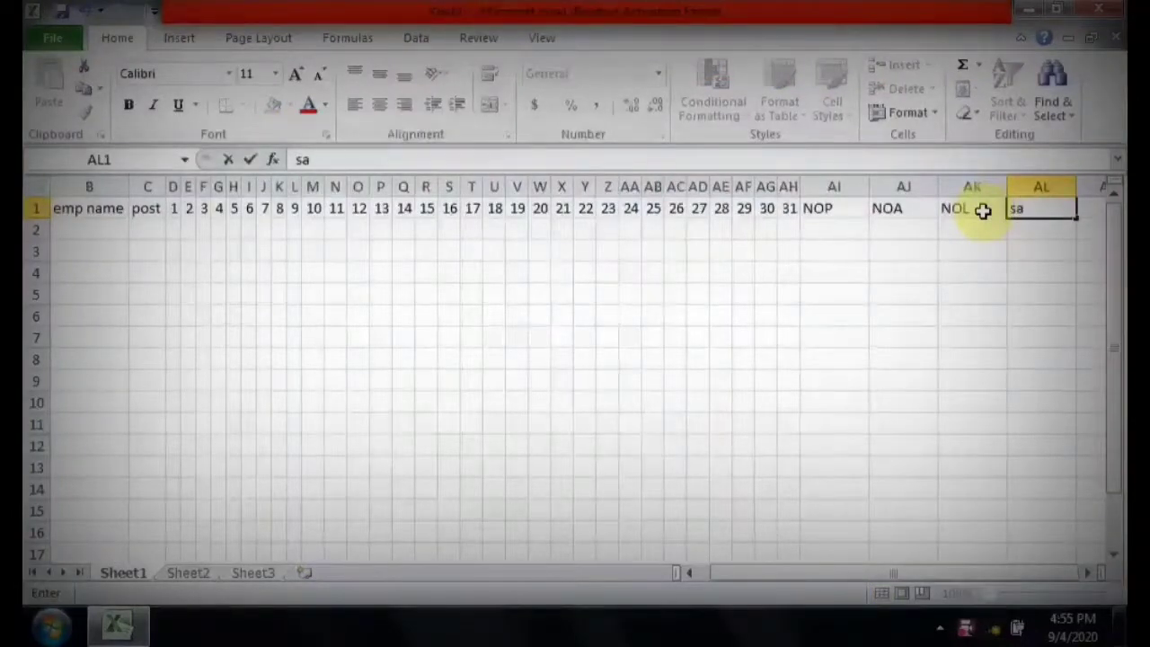
{"action": "type", "text": "lary"}
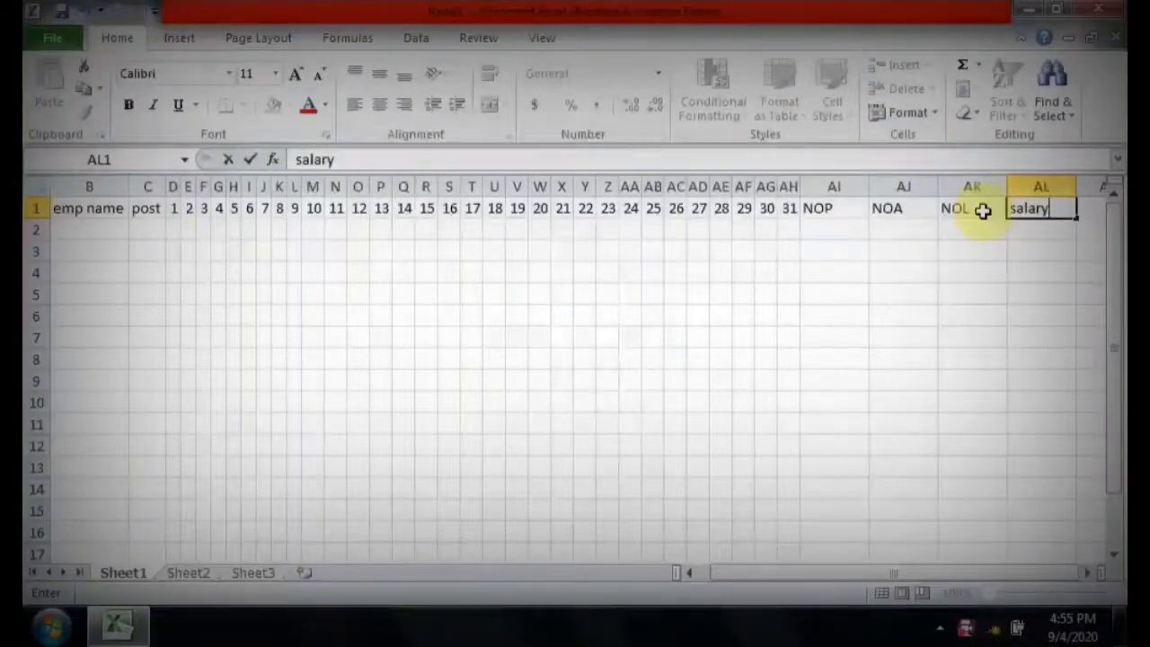
{"action": "key", "text": "Tab"}
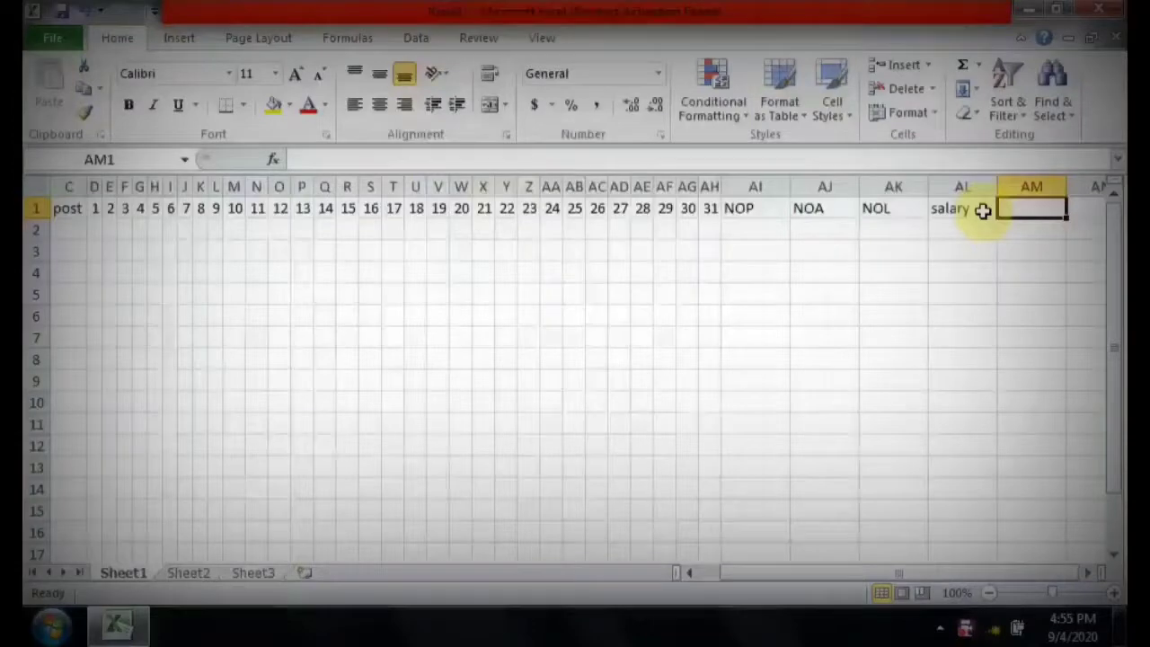
{"action": "type", "text": "per"}
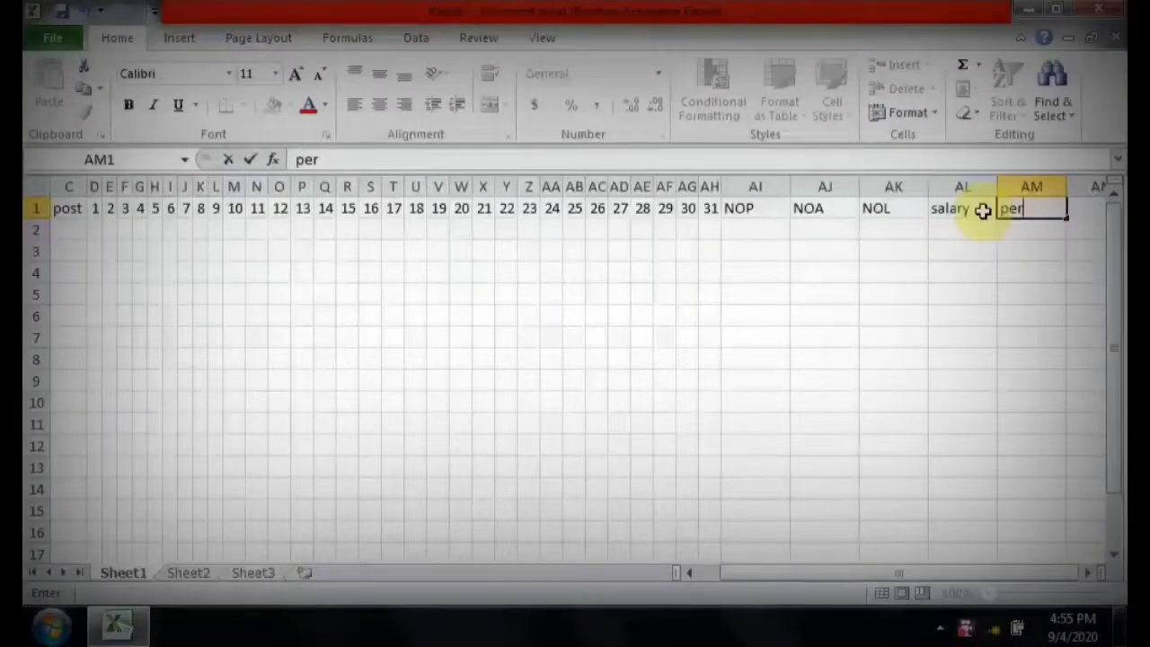
{"action": "type", "text": "day"}
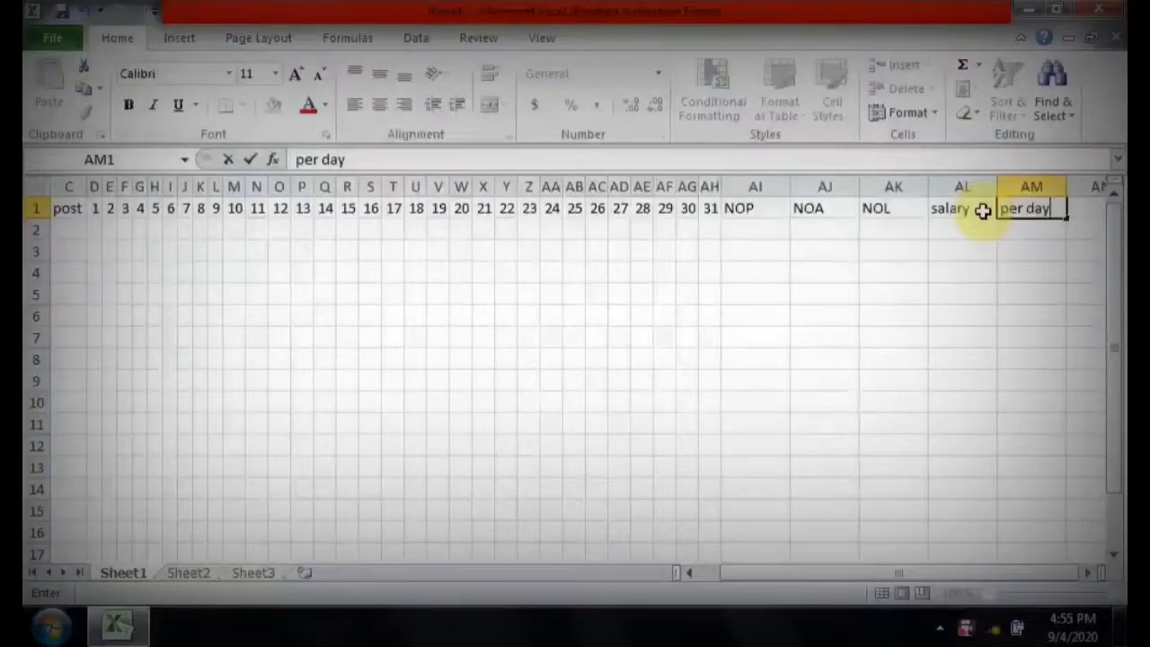
{"action": "key", "text": "Tab"}
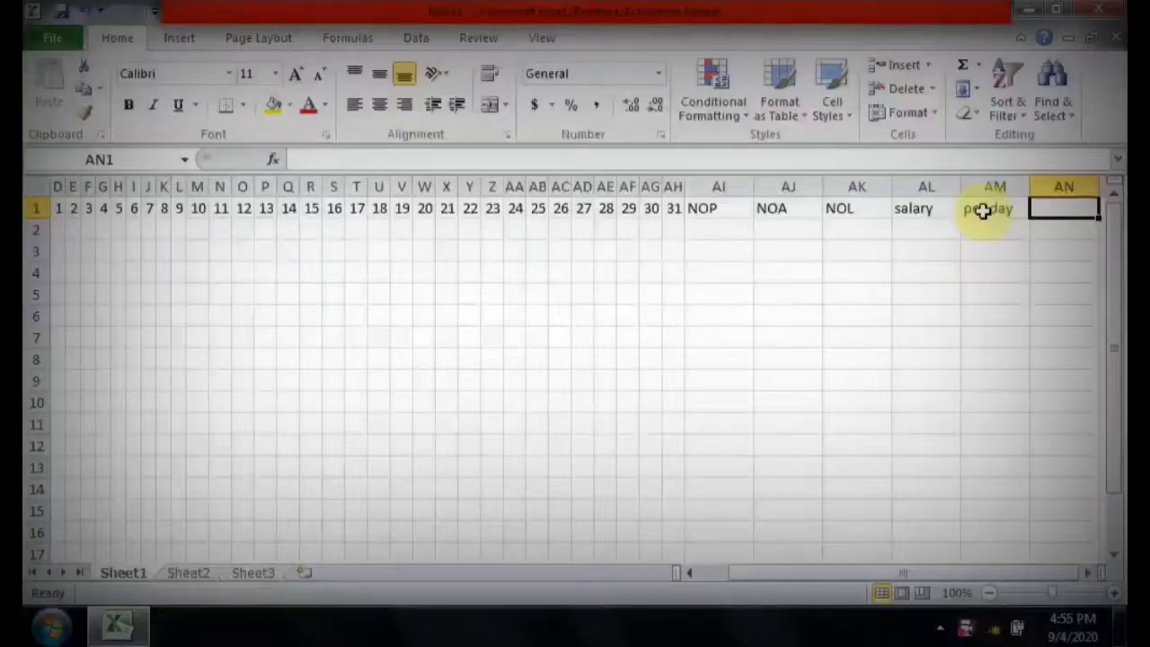
Enter the headers deduction in cell AN1 and nt salary in cell AO1.
{"action": "type", "text": "ded"}
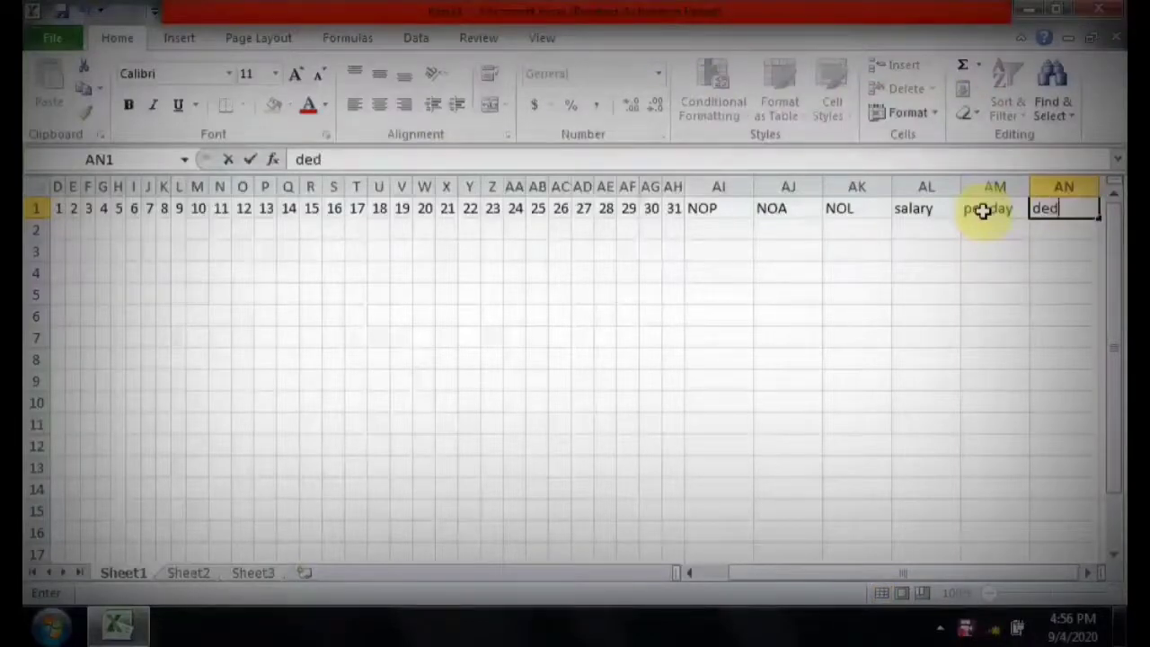
{"action": "type", "text": "uctio"}
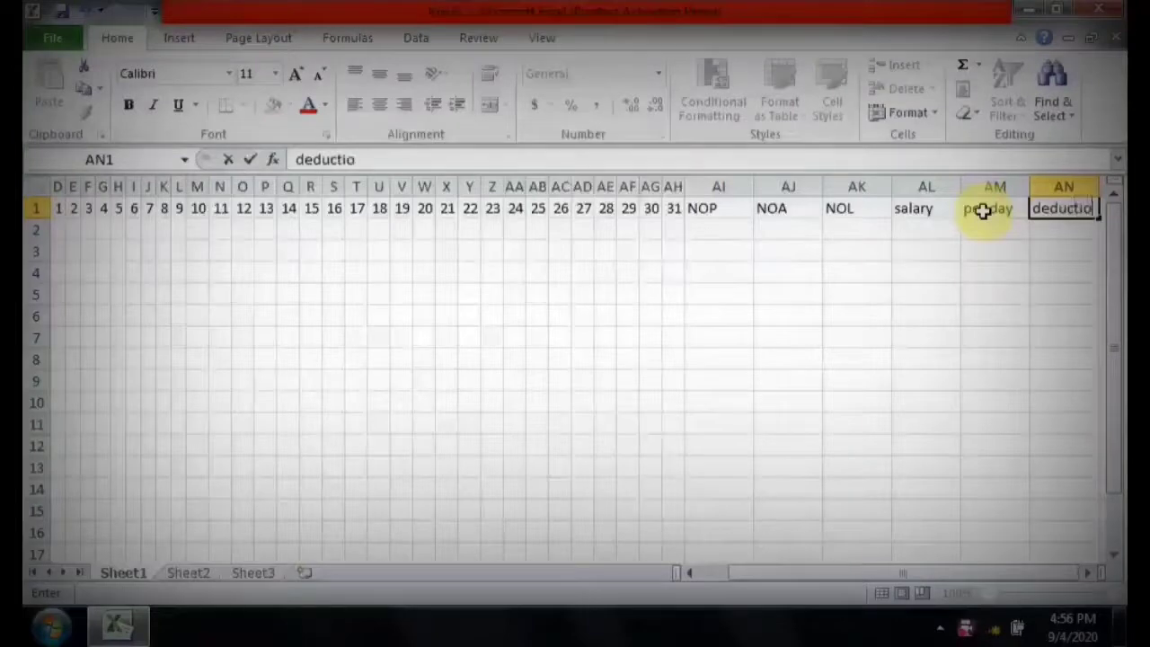
{"action": "type", "text": "n"}
{"action": "key", "text": "Tab"}
{"action": "type", "text": "nt"}
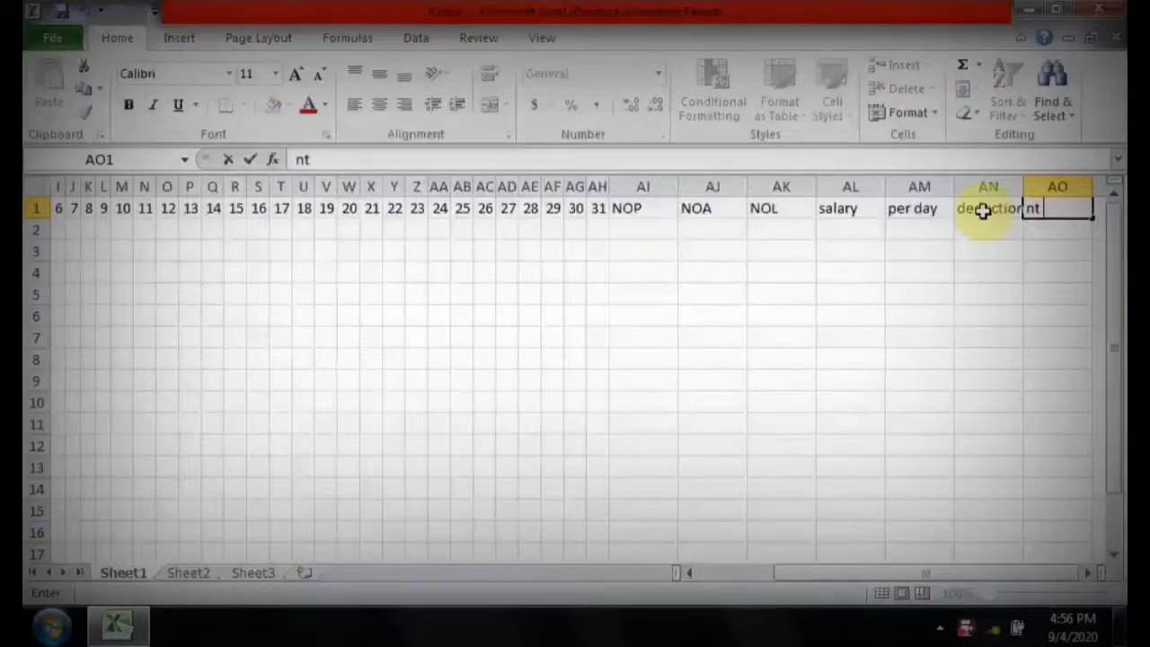
{"action": "type", "text": " salary"}
{"action": "key", "text": "Return"}
AutoFit the column widths of the whole sheet to their contents.
{"action": "key", "text": "Left"}
{"action": "key", "text": "Left"}
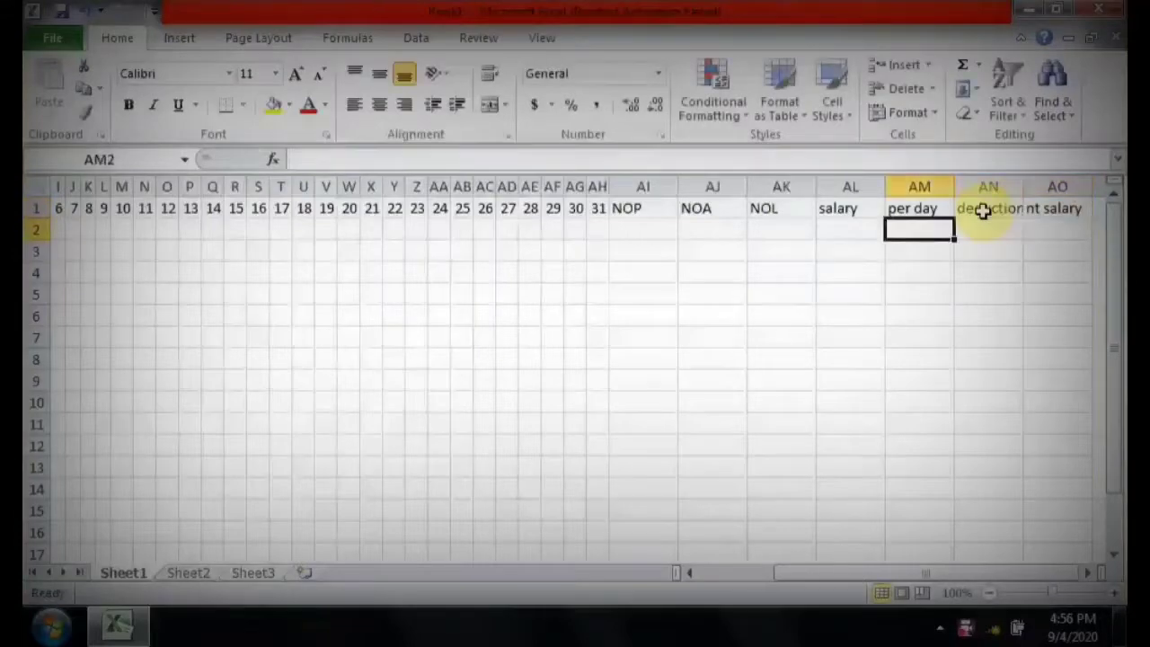
{"action": "key", "text": "Left"}
{"action": "key", "text": "Left"}
{"action": "key", "text": "Left"}
{"action": "key", "text": "Left"}
{"action": "key", "text": "Left"}
{"action": "key", "text": "Left"}
{"action": "key", "text": "Left"}
{"action": "key", "text": "Left"}
{"action": "key", "text": "Left"}
{"action": "key", "text": "Left"}
{"action": "key", "text": "Left"}
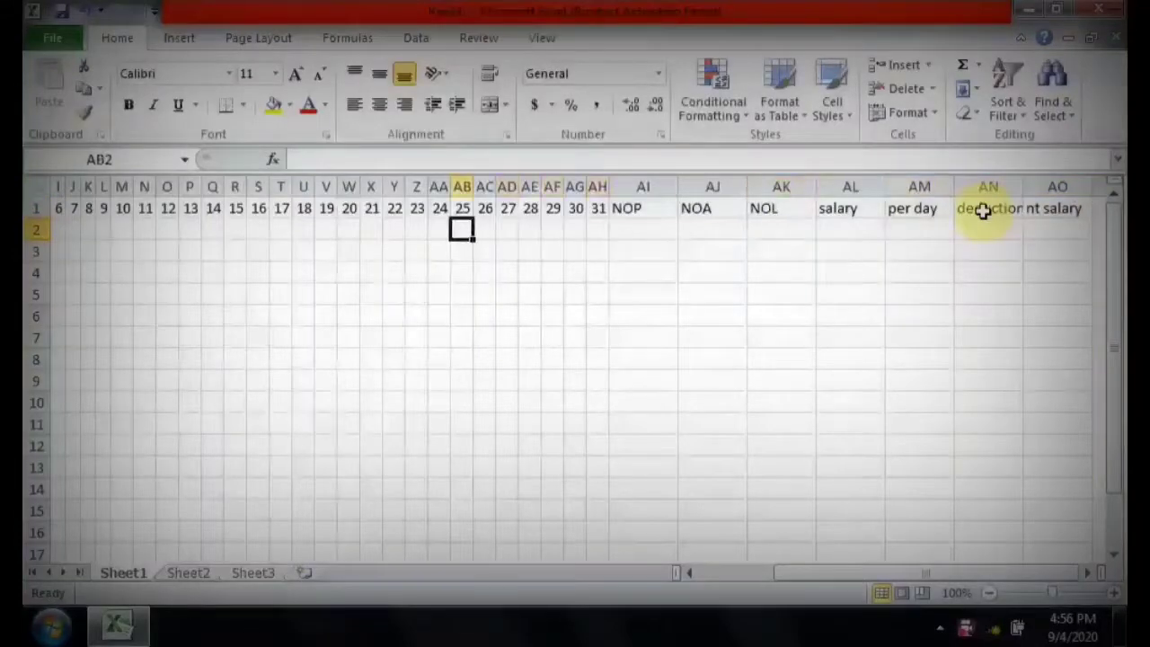
{"action": "key", "text": "ctrl+a"}
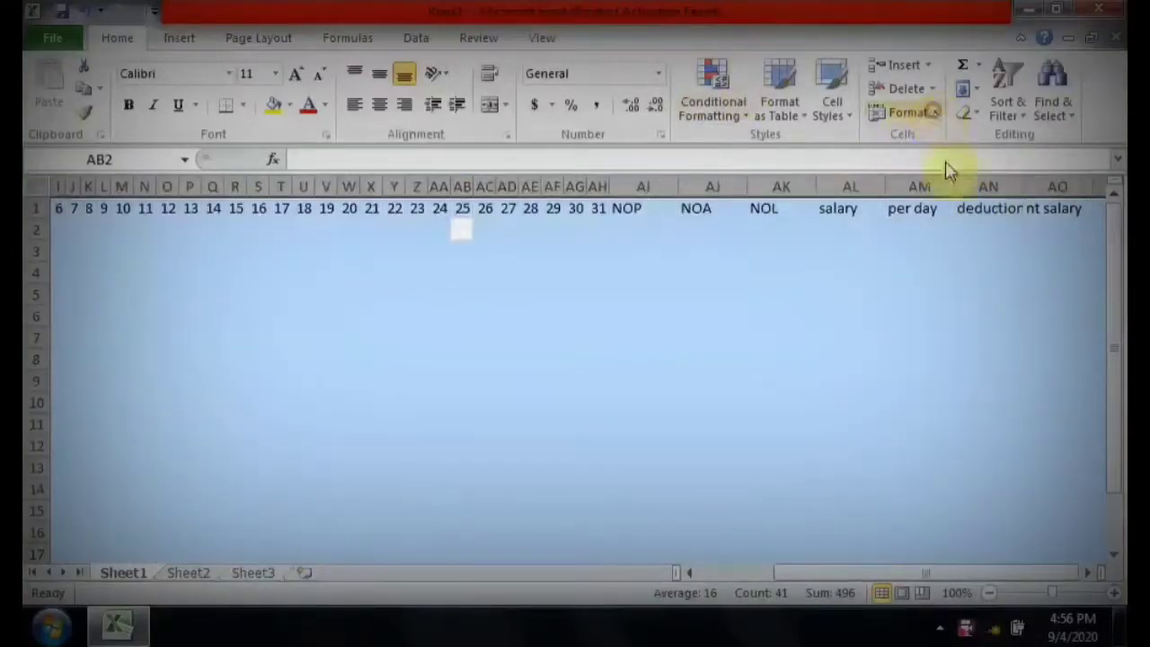
{"action": "left_click", "coordinate": [925, 113]}
{"action": "left_click", "coordinate": [944, 165]}
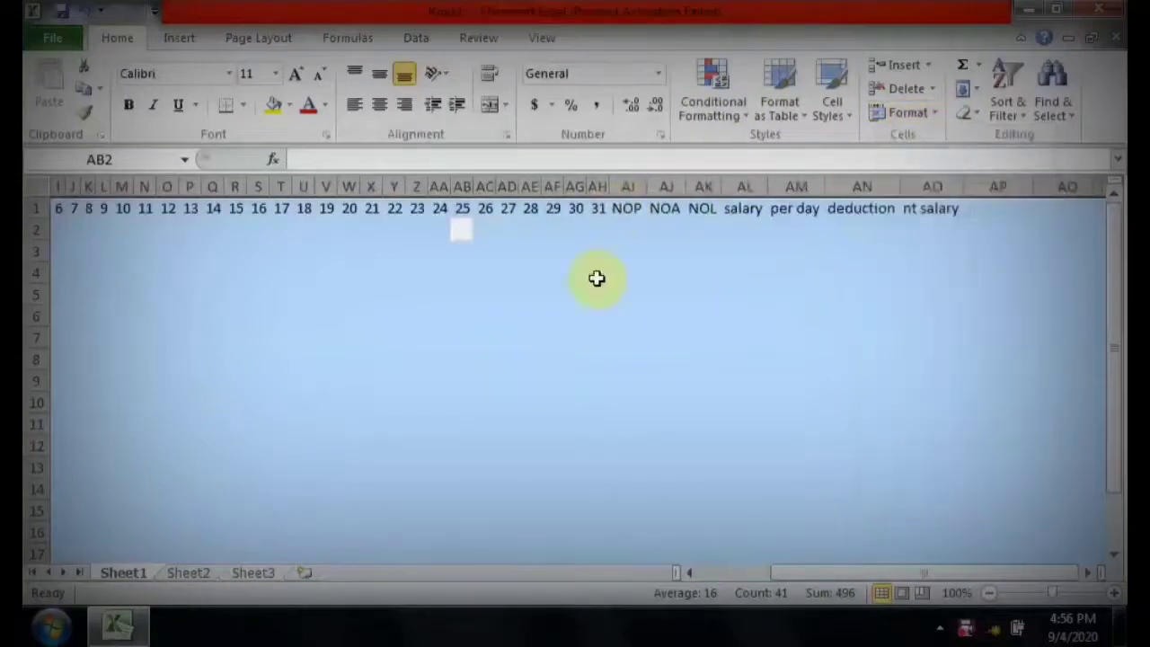
Enter the first employee's ID in cell A2 and fill the consecutive IDs down to A5.
{"action": "left_click", "coordinate": [347, 250]}
{"action": "key", "text": "Left"}
{"action": "key", "text": "Left"}
{"action": "key", "text": "Left"}
{"action": "key", "text": "Left"}
{"action": "key", "text": "Left"}
{"action": "key", "text": "Left"}
{"action": "key", "text": "Left"}
{"action": "key", "text": "Left"}
{"action": "key", "text": "Left"}
{"action": "key", "text": "Left"}
{"action": "key", "text": "Left"}
{"action": "key", "text": "Left"}
{"action": "key", "text": "Left"}
{"action": "key", "text": "Left"}
{"action": "key", "text": "Left"}
{"action": "key", "text": "Left"}
{"action": "key", "text": "Left"}
{"action": "key", "text": "Left"}
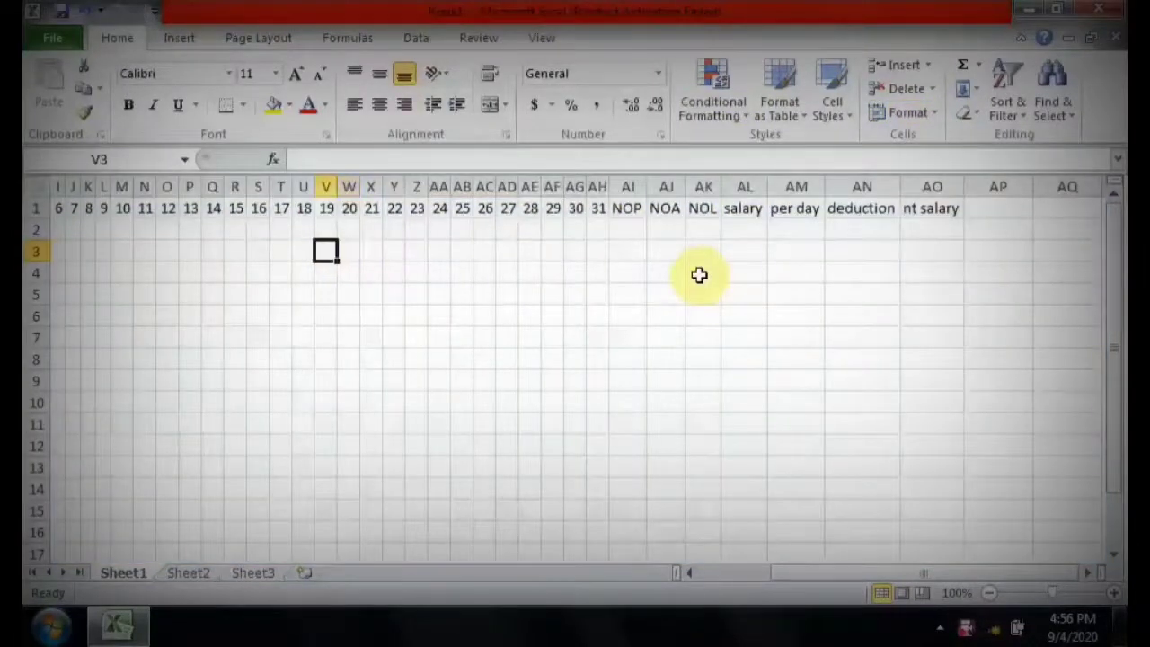
{"action": "key", "text": "Left"}
{"action": "key", "text": "Left"}
{"action": "key", "text": "Left"}
{"action": "key", "text": "Left"}
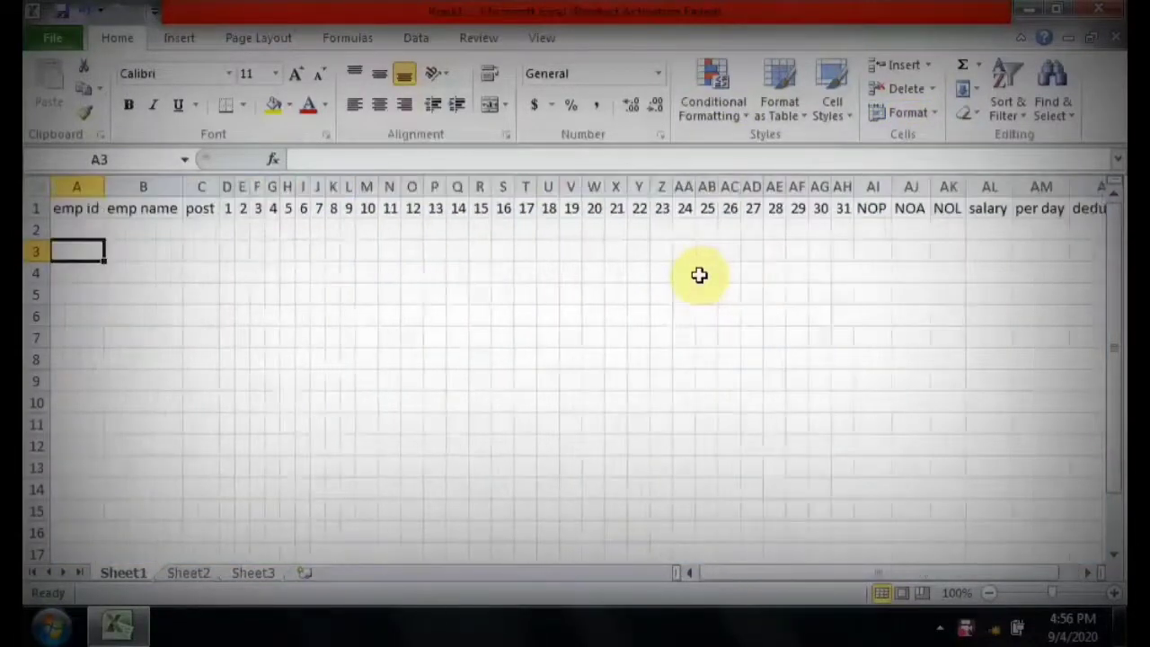
{"action": "key", "text": "Up"}
{"action": "key", "text": "Up"}
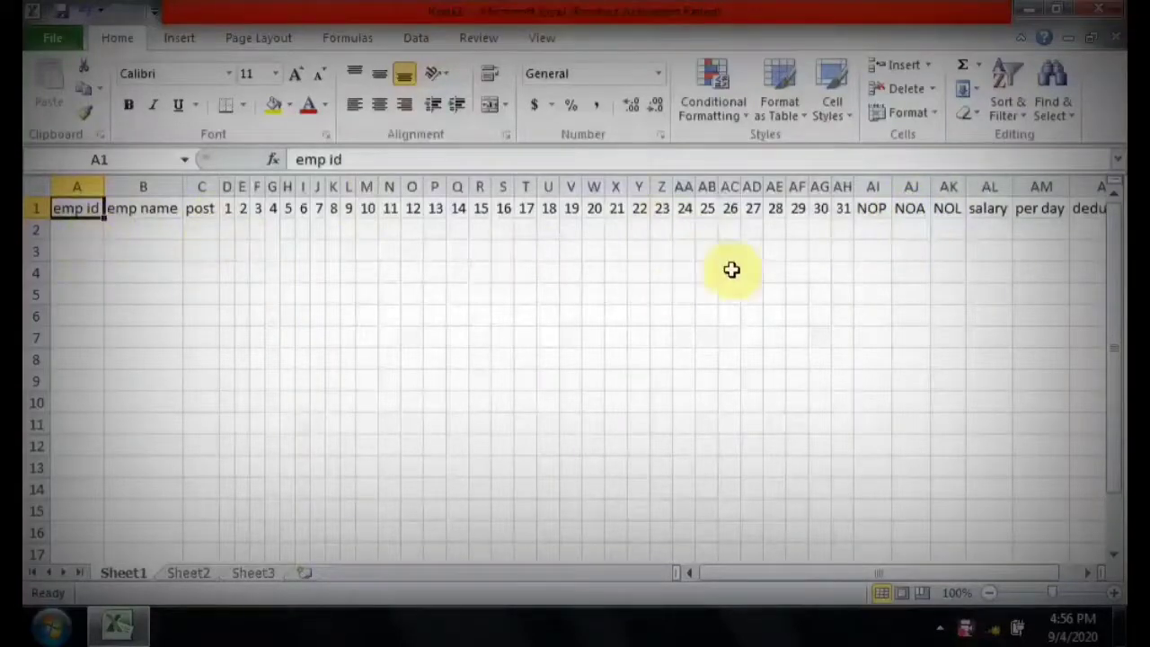
{"action": "left_click", "coordinate": [70, 227]}
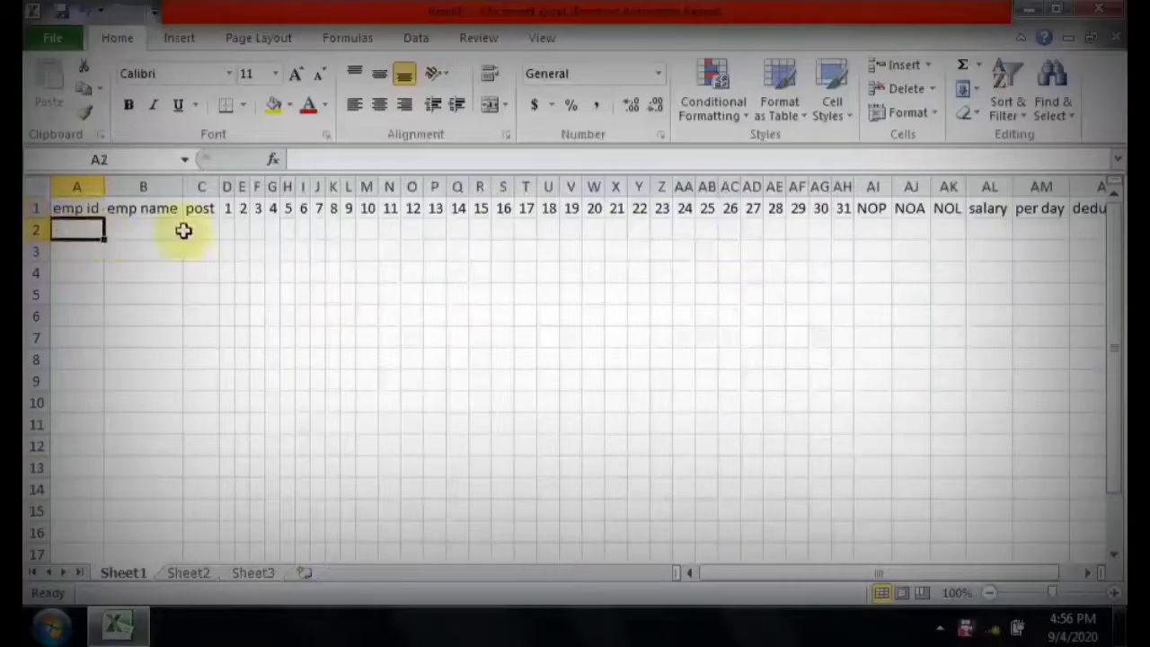
{"action": "type", "text": "565"}
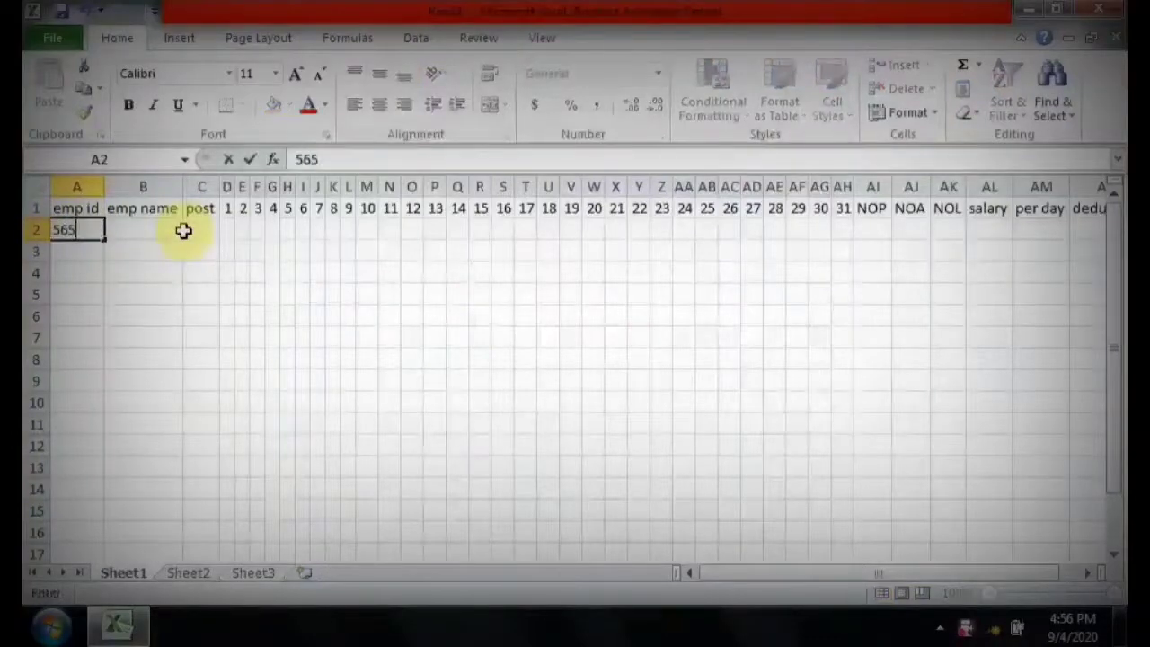
{"action": "type", "text": "4"}
{"action": "key", "text": "Return"}
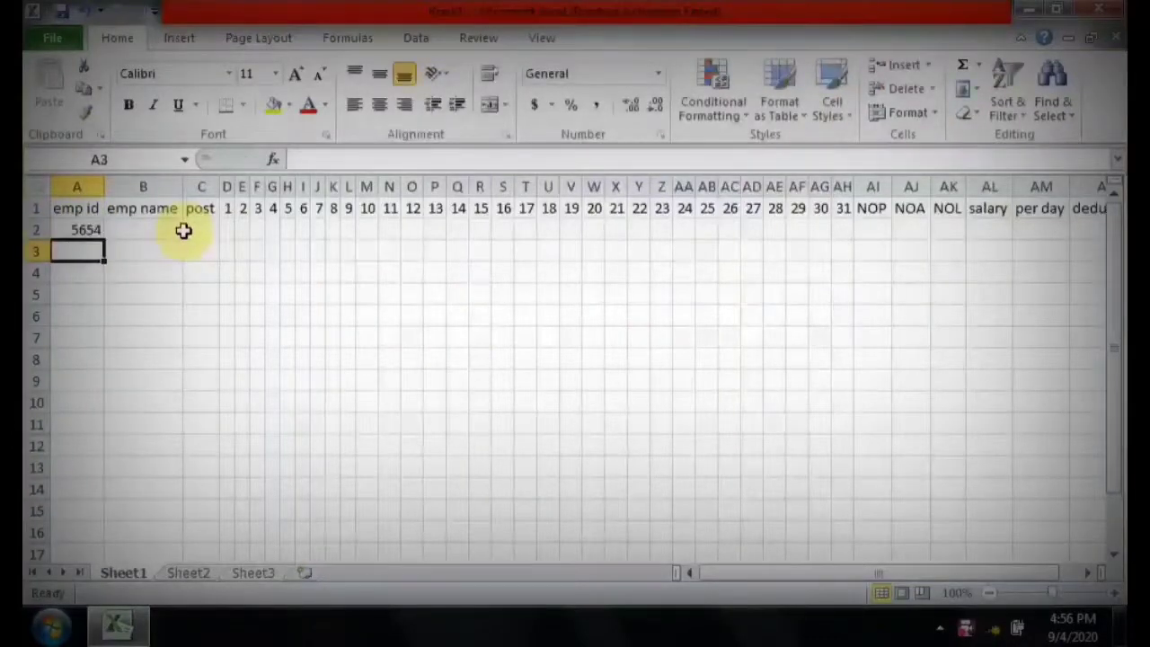
{"action": "key", "text": "Up"}
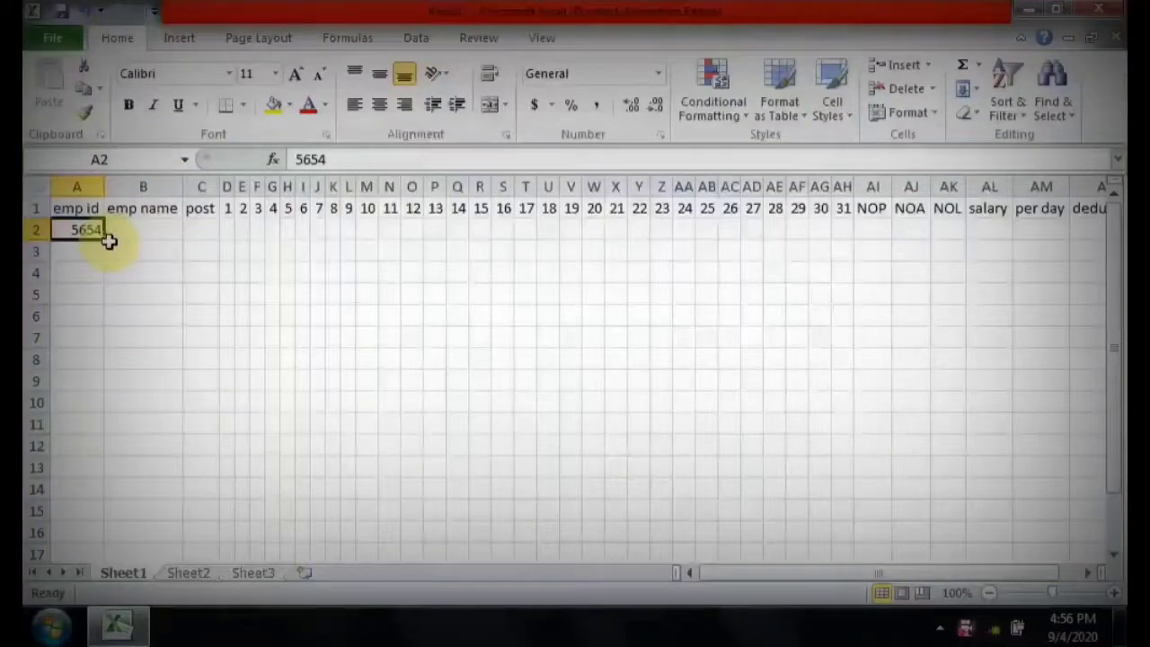
{"action": "left_click_drag", "start_coordinate": [106, 240], "coordinate": [113, 299]}
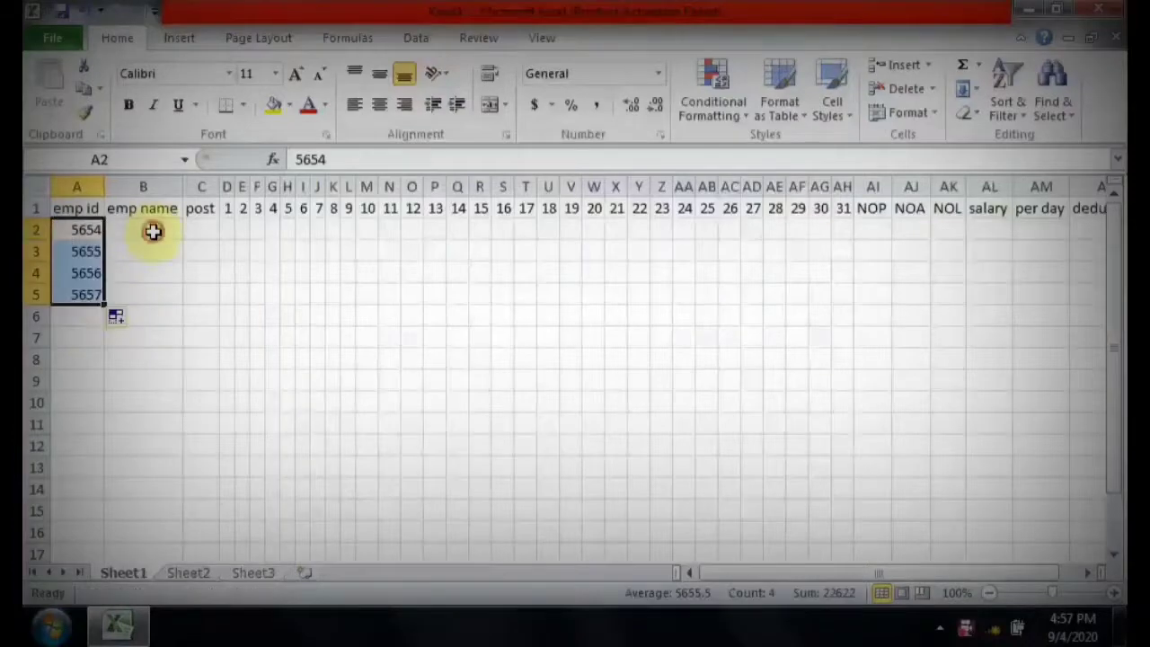
Enter the first two employees' names in cells B2 and B3 of the emp name column.
{"action": "left_click", "coordinate": [155, 231]}
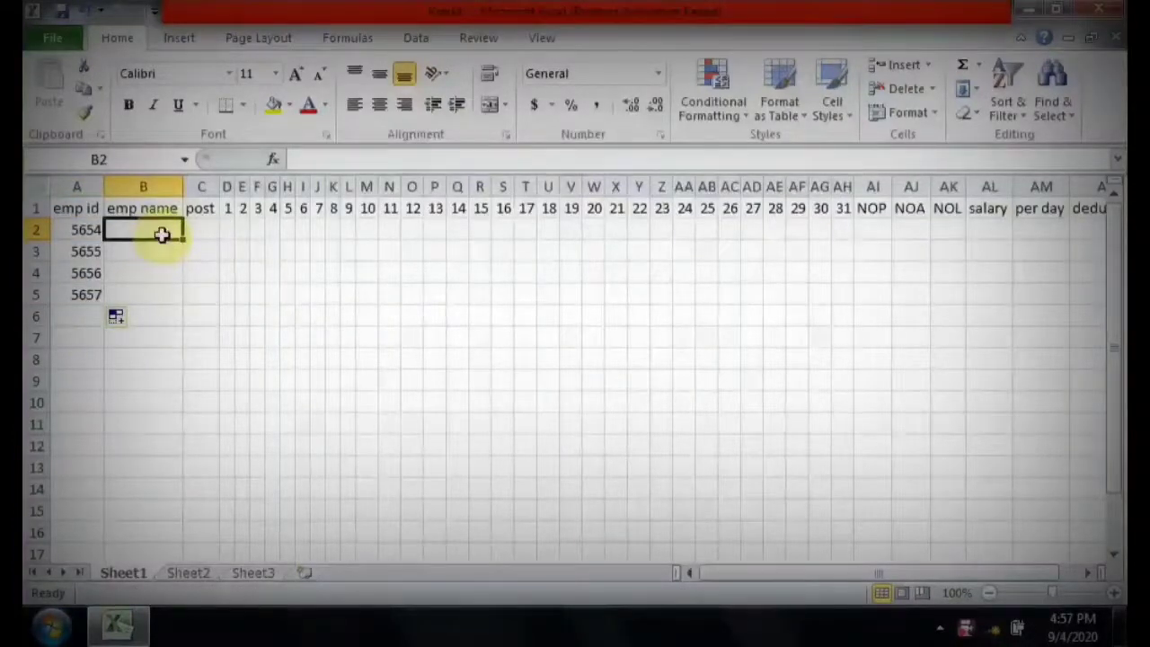
{"action": "type", "text": "tina"}
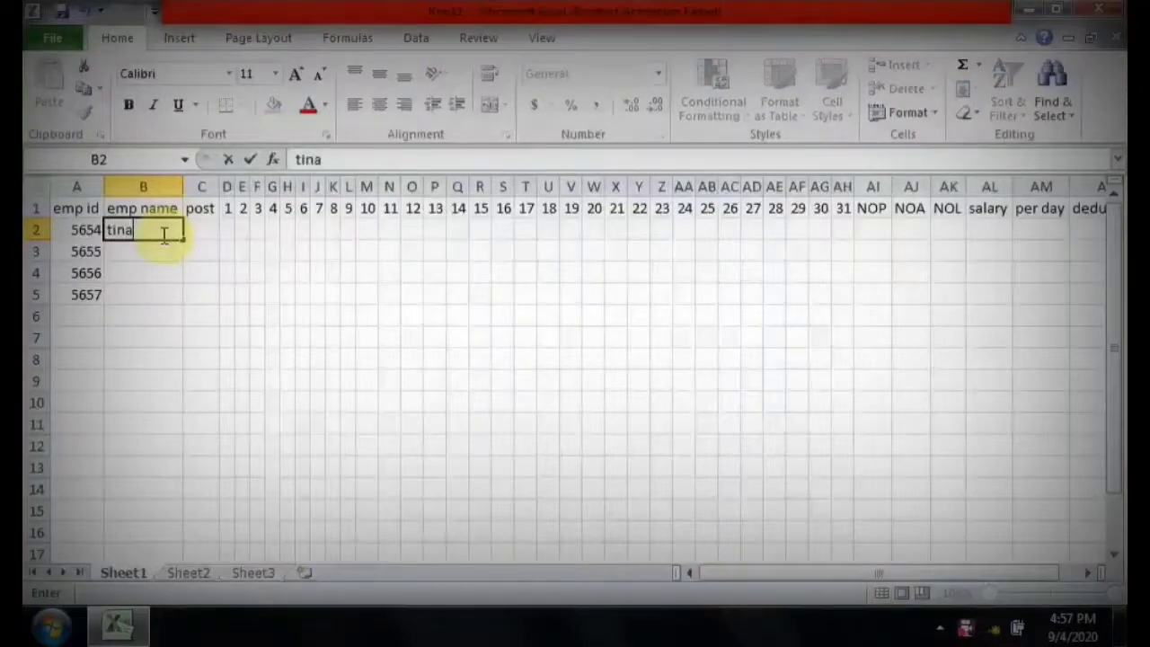
{"action": "key", "text": "Return"}
{"action": "type", "text": "mina"}
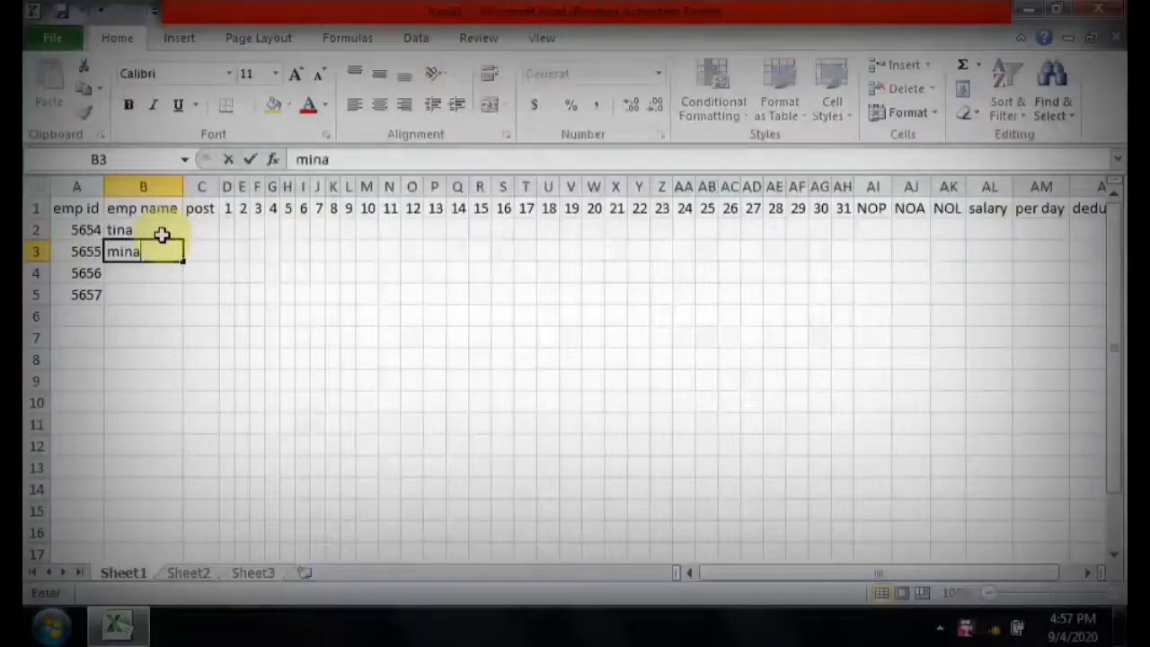
{"action": "key", "text": "Return"}
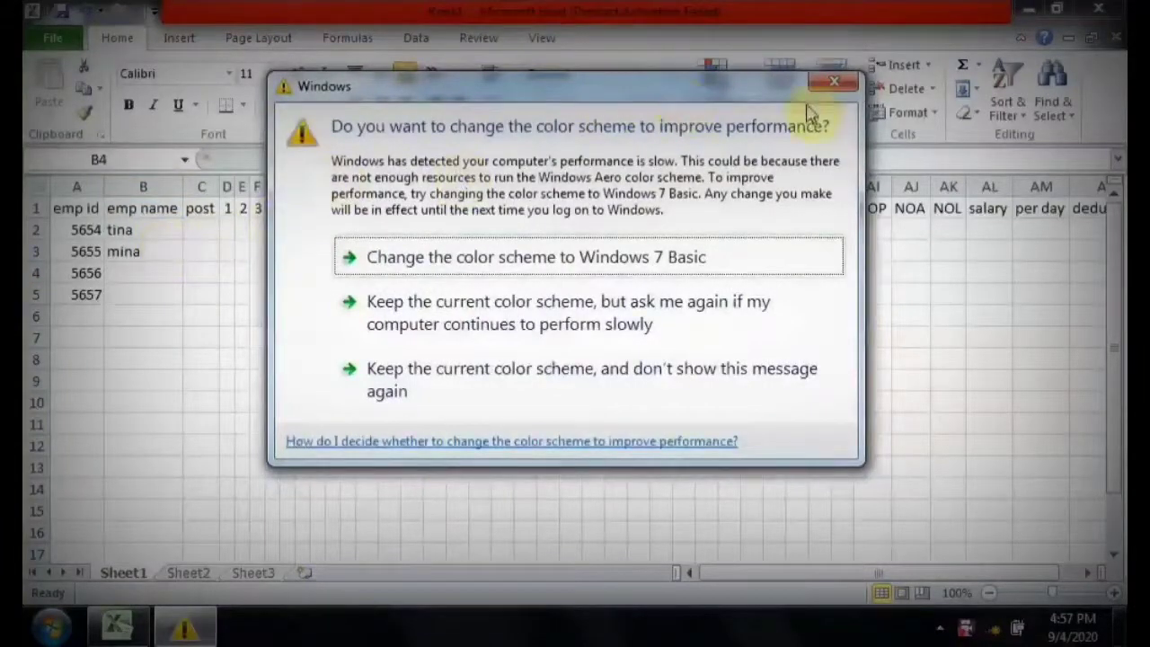
Change the Windows color scheme to Windows 7 Basic and enter the remaining two employees' names in cells B4 and B5.
{"action": "left_click", "coordinate": [622, 257]}
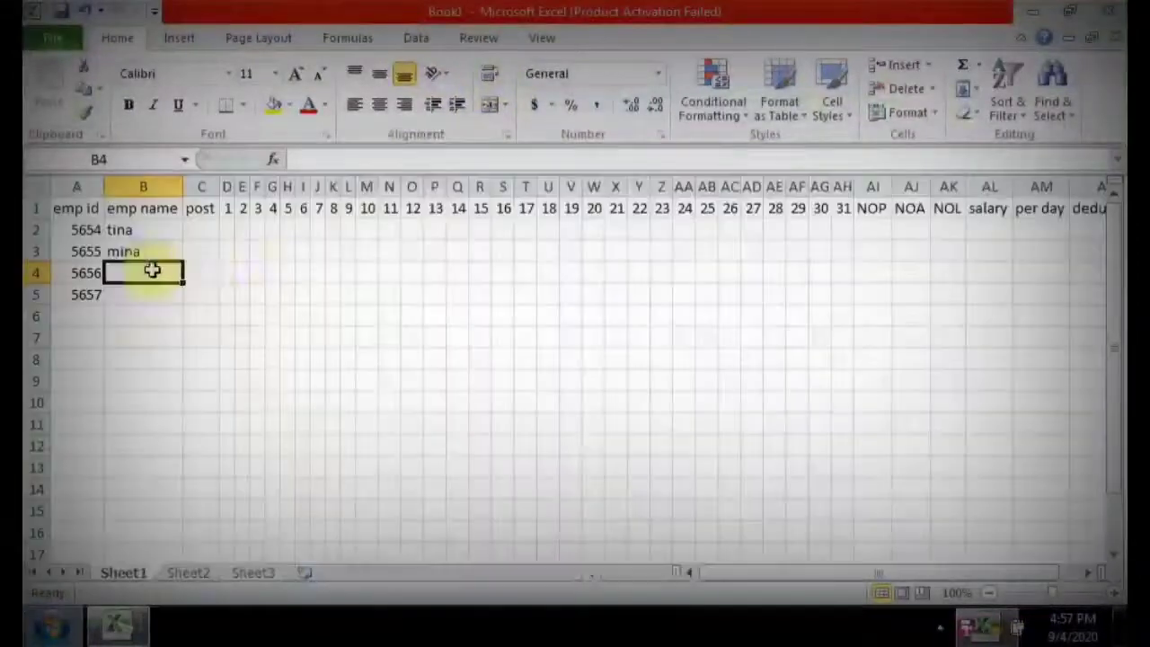
{"action": "type", "text": "ajay"}
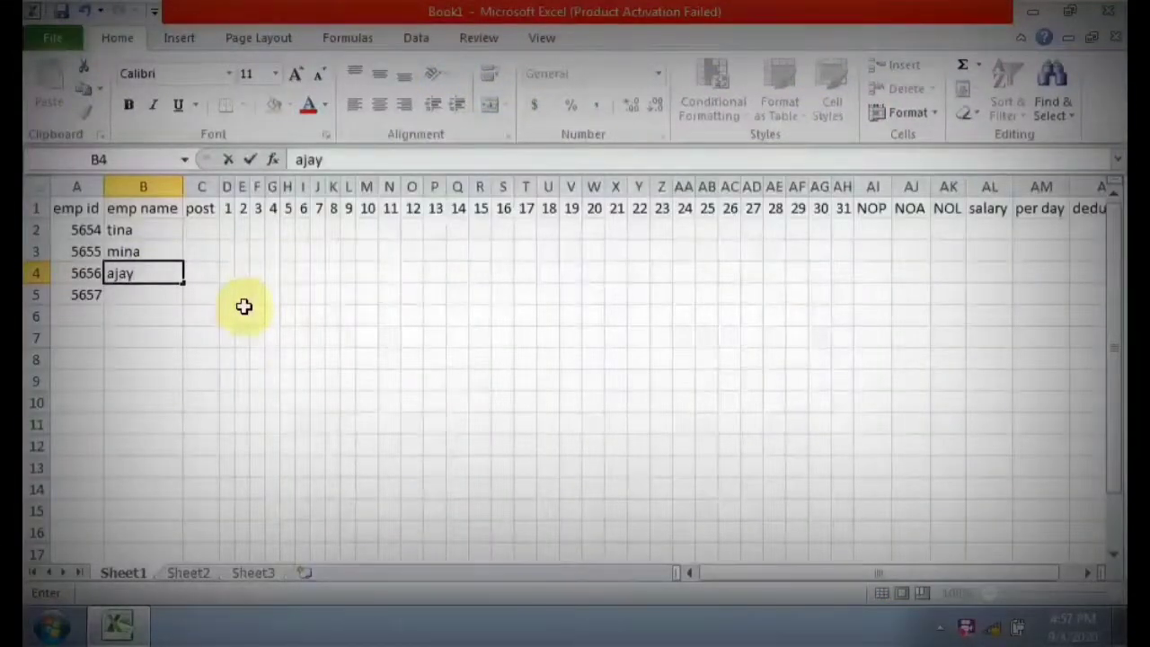
{"action": "key", "text": "Return"}
{"action": "type", "text": "vi"}
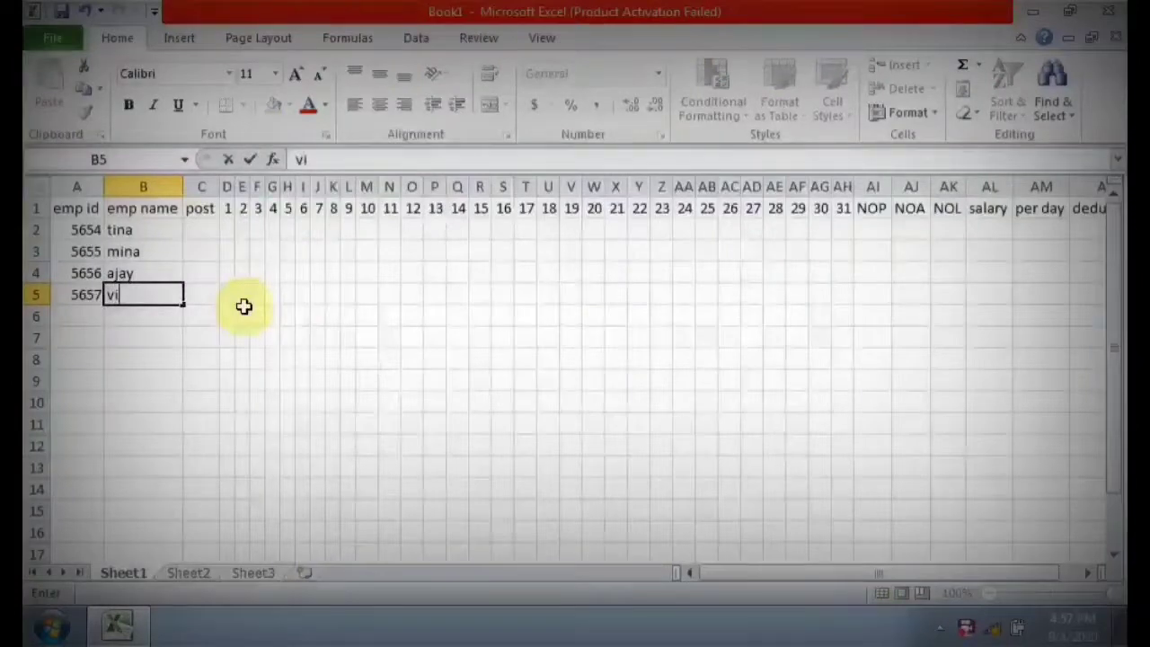
{"action": "type", "text": "jay"}
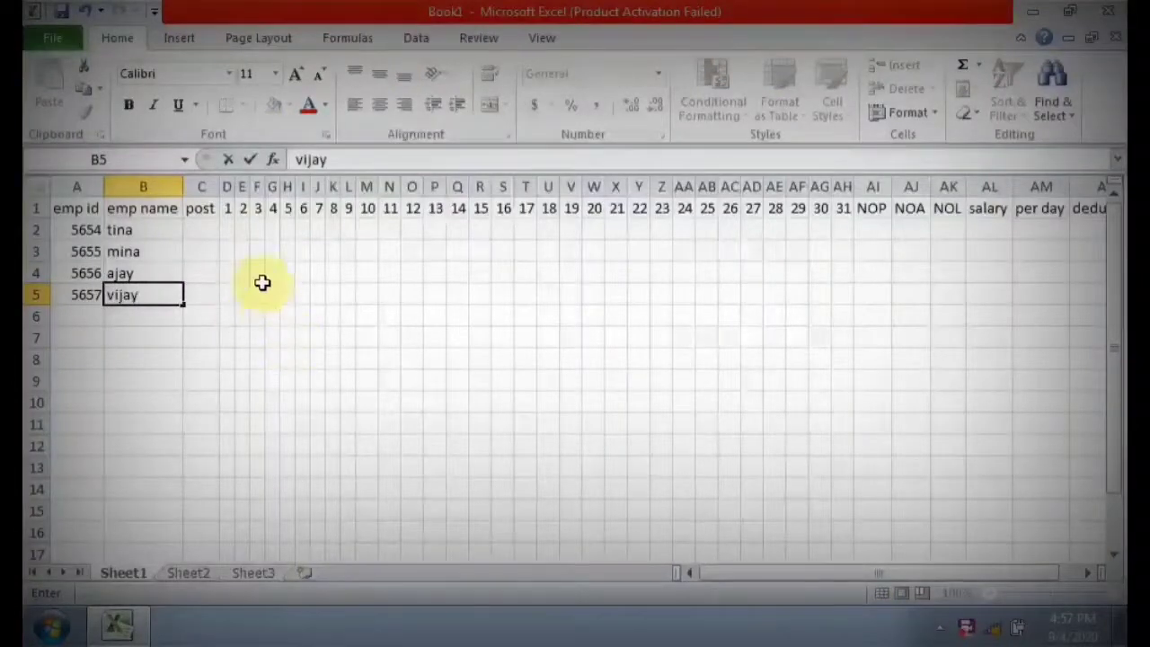
Enter the posts hr, banker, acct and sales in cells C2 to C5.
{"action": "left_click", "coordinate": [204, 230]}
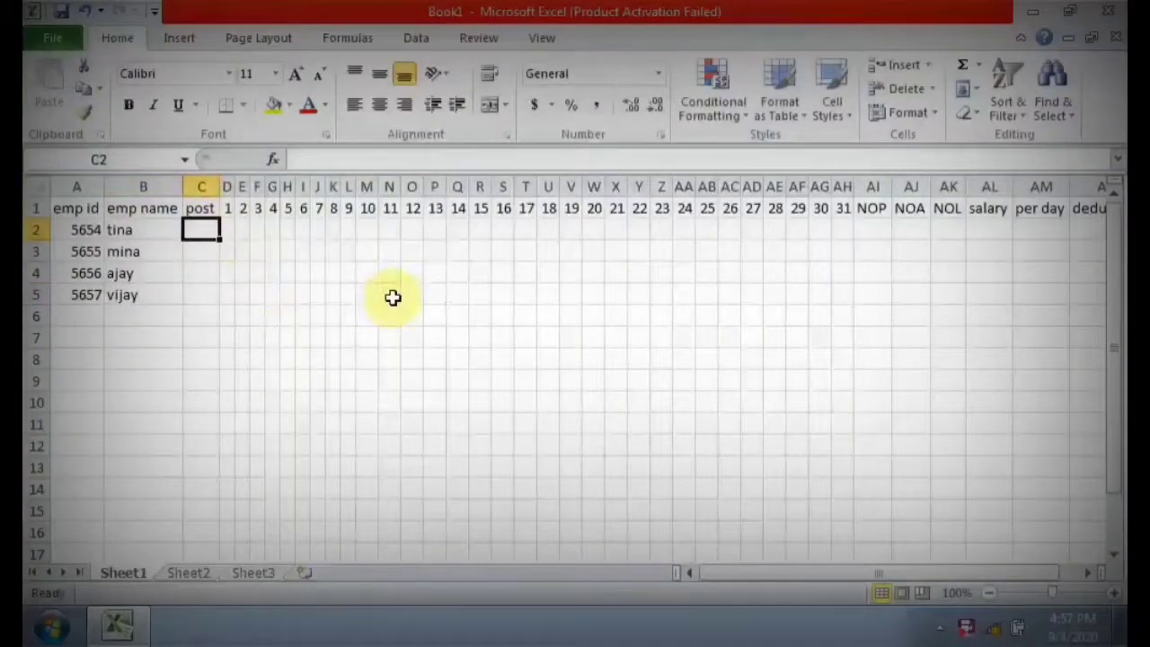
{"action": "type", "text": "hr"}
{"action": "key", "text": "Return"}
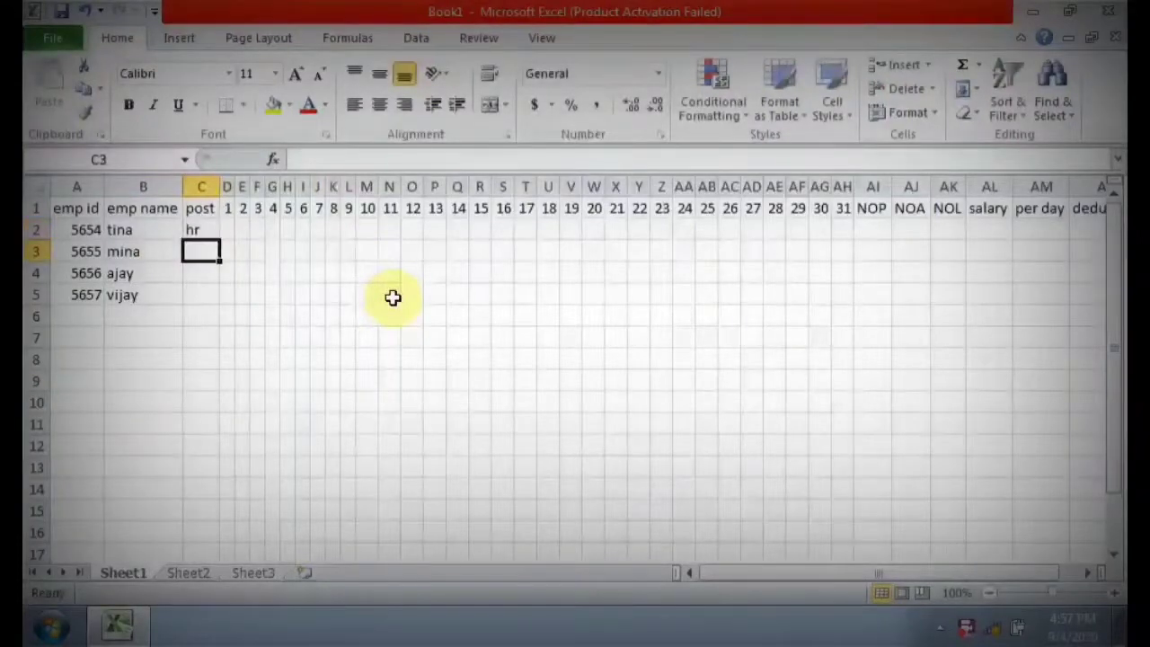
{"action": "type", "text": "banker"}
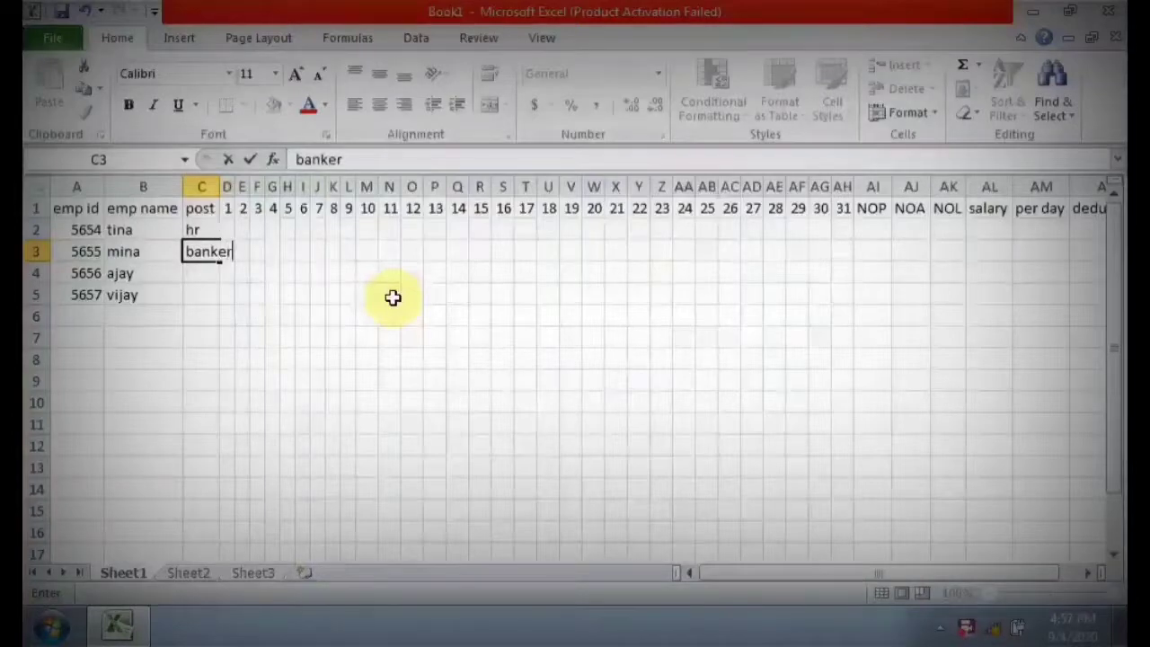
{"action": "key", "text": "Return"}
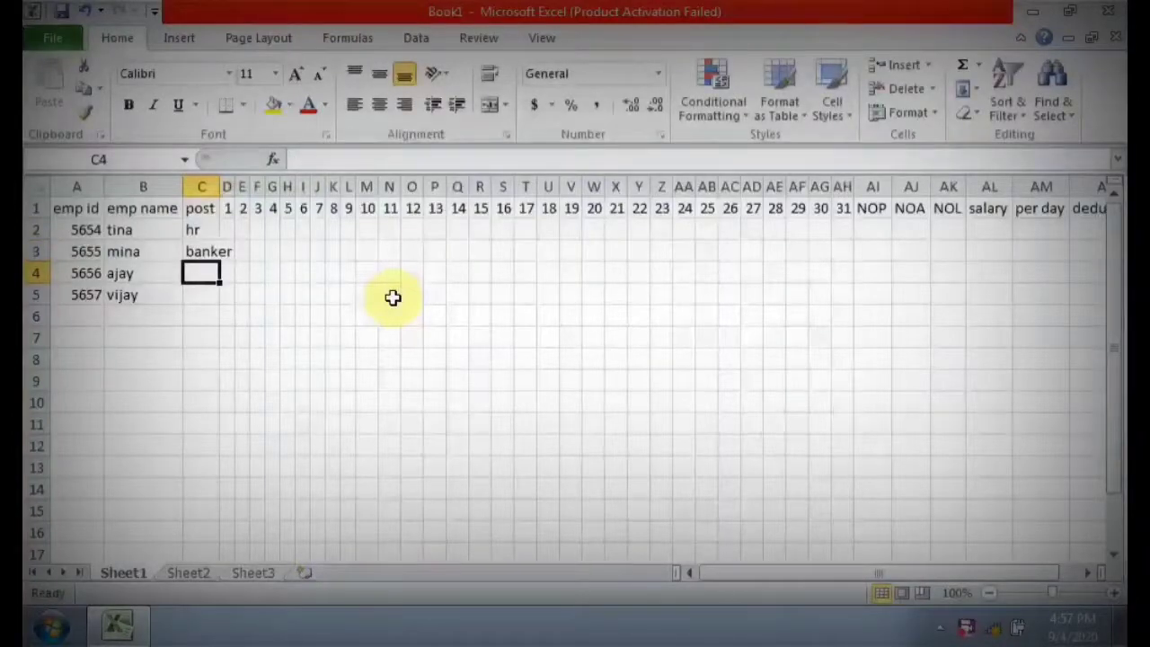
{"action": "type", "text": "acc"}
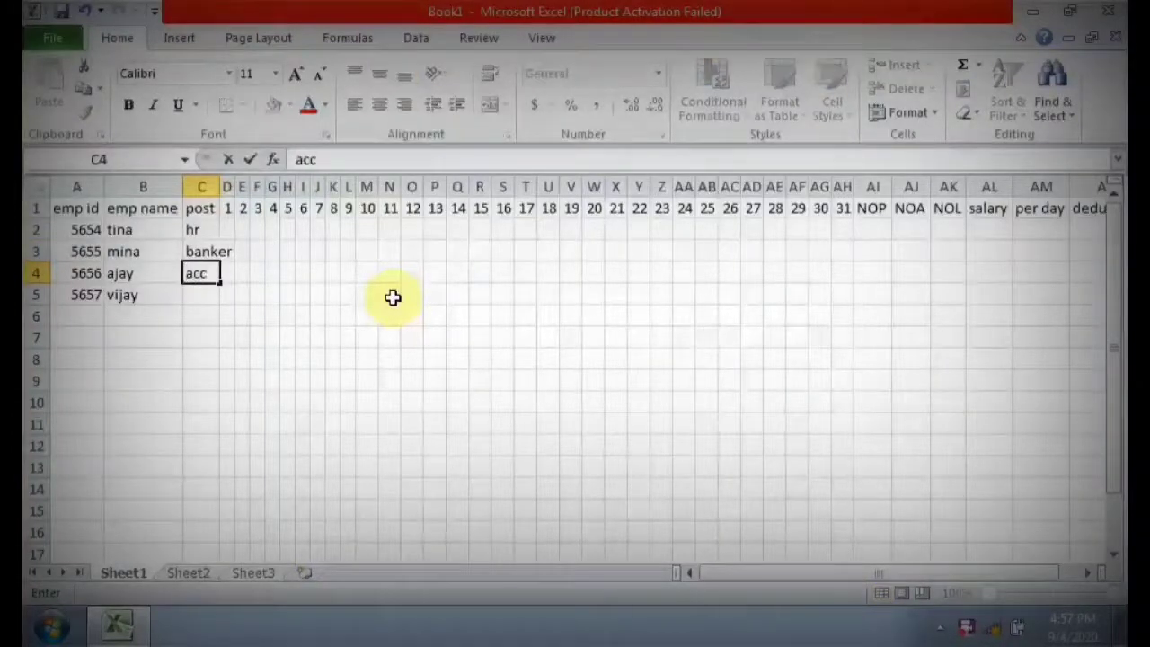
{"action": "type", "text": "t"}
{"action": "key", "text": "Return"}
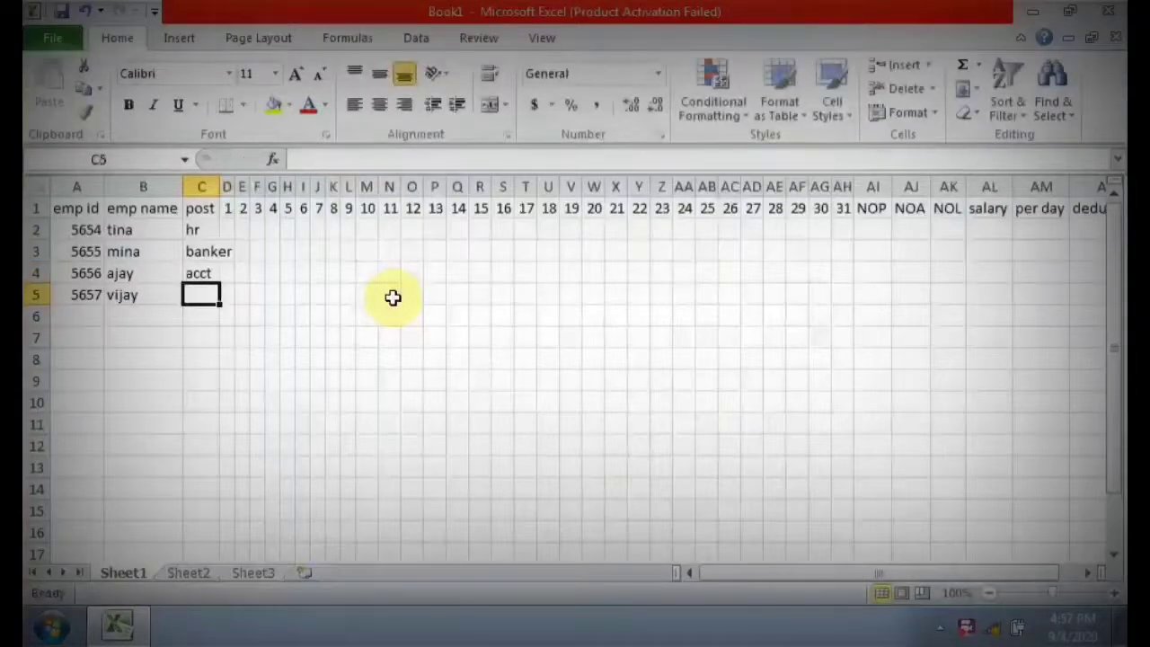
{"action": "type", "text": "sa"}
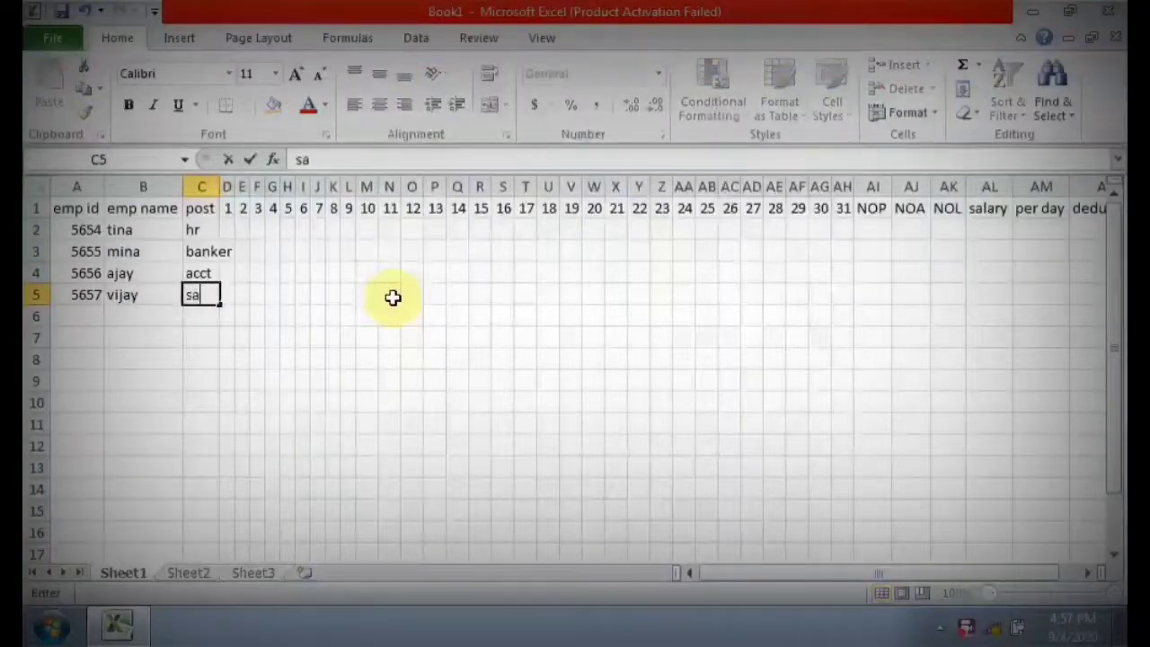
{"action": "type", "text": "les"}
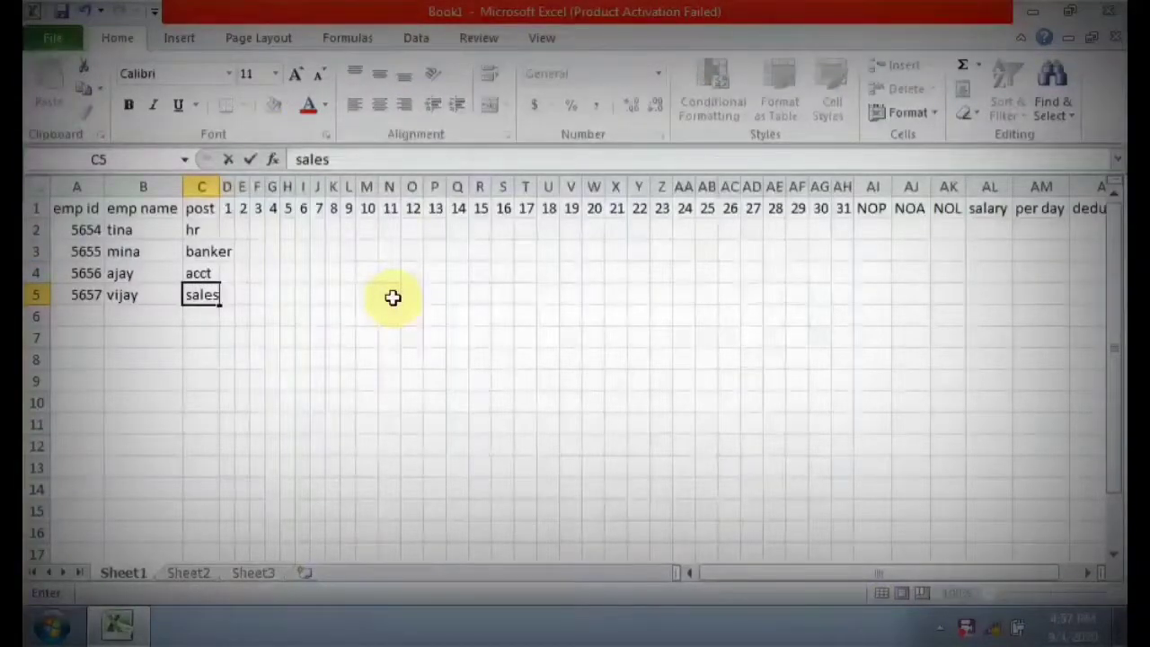
Widen column C so that the post banker fits inside it.
{"action": "left_click", "coordinate": [218, 186]}
{"action": "left_click_drag", "start_coordinate": [217, 186], "coordinate": [235, 186]}
{"action": "left_click", "coordinate": [253, 228]}
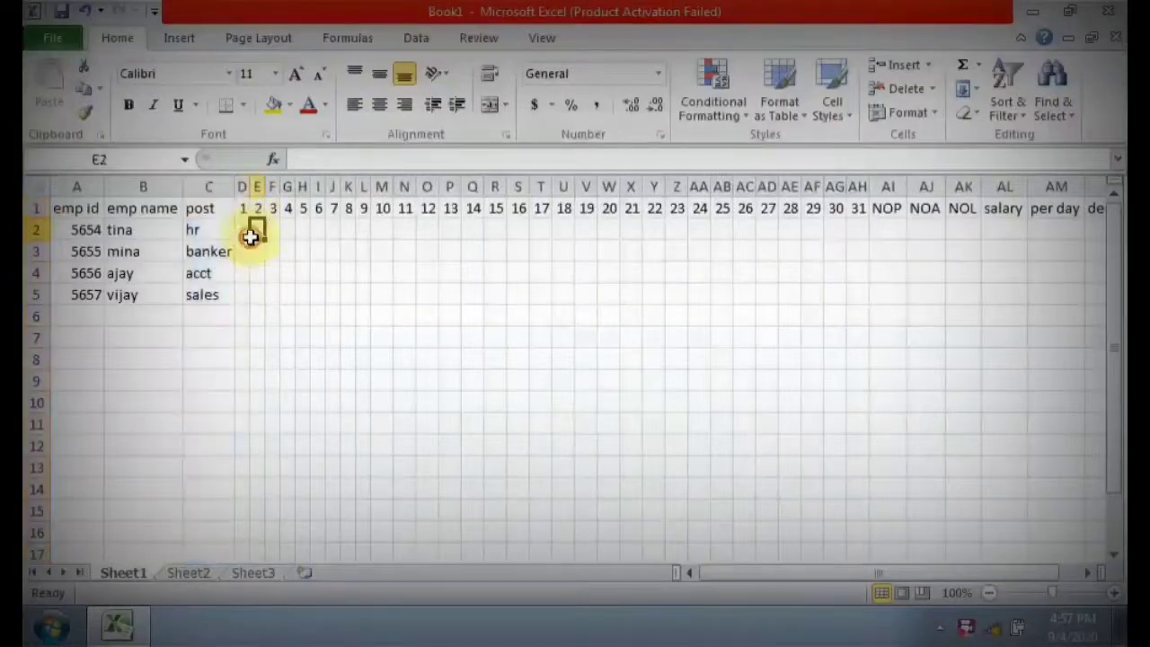
Make the day columns 1, 8, 15, 22 and 29 bold with red text.
{"action": "left_click", "coordinate": [243, 186]}
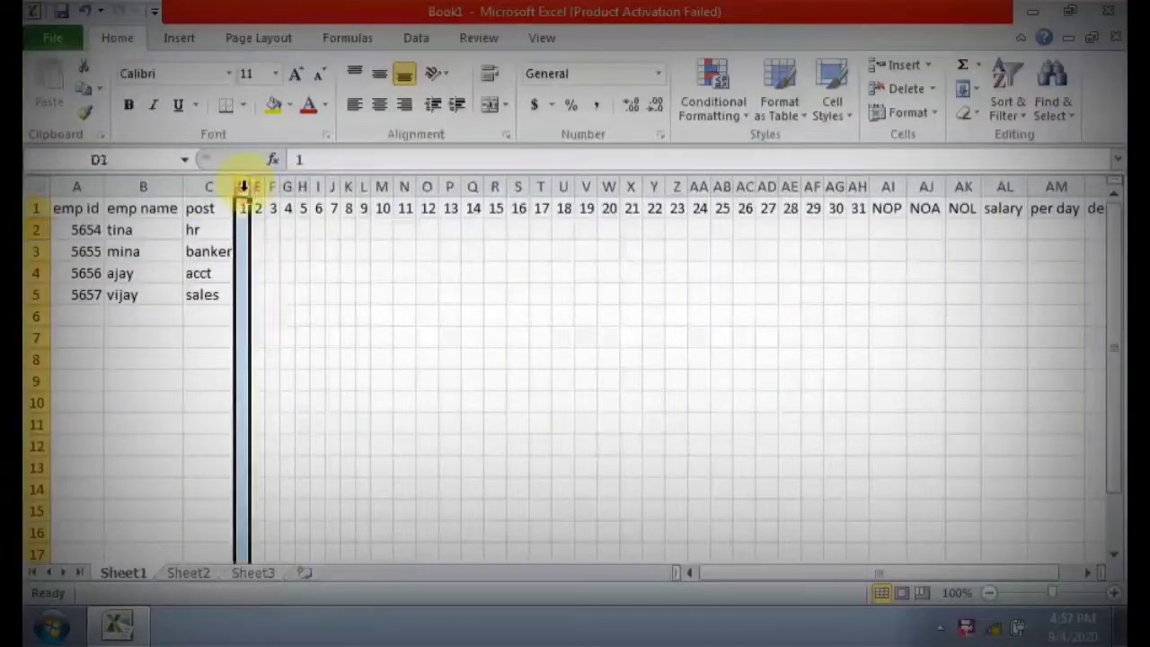
{"action": "left_click", "coordinate": [351, 186]}
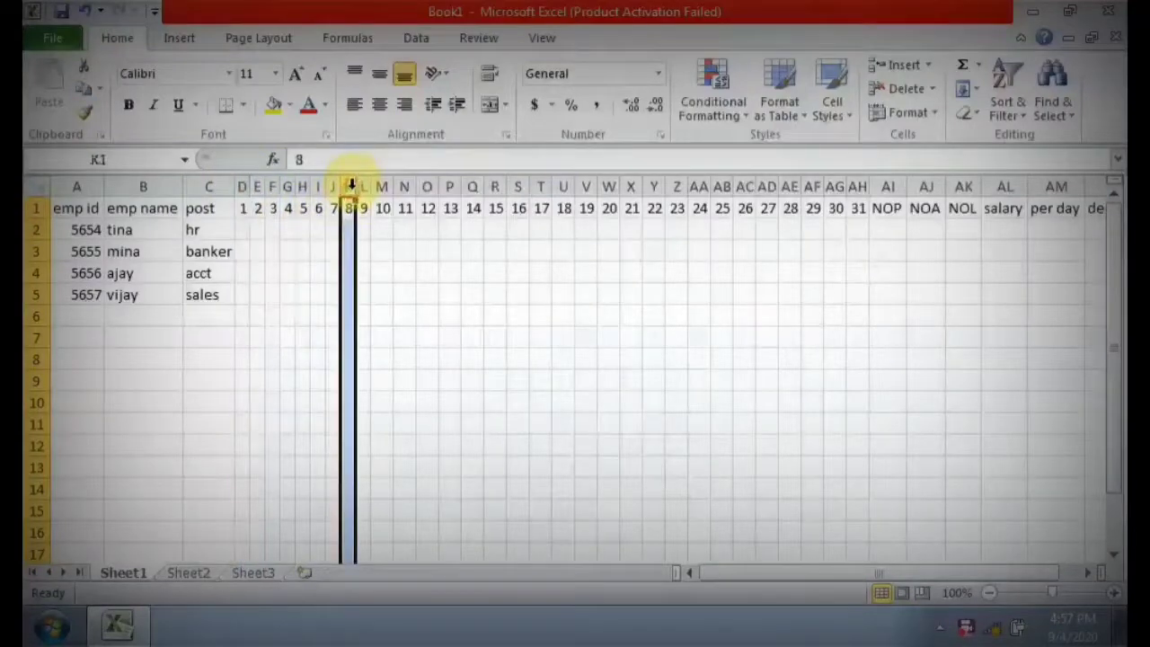
{"action": "left_click", "coordinate": [243, 186]}
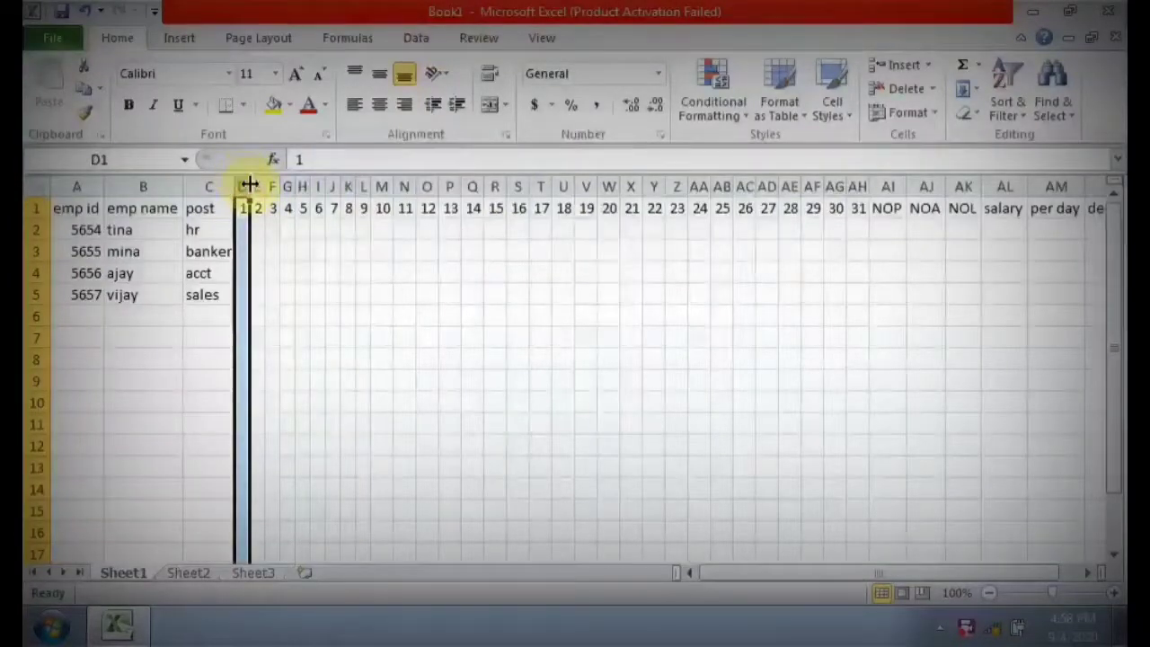
{"action": "left_click", "coordinate": [350, 187], "text": "ctrl"}
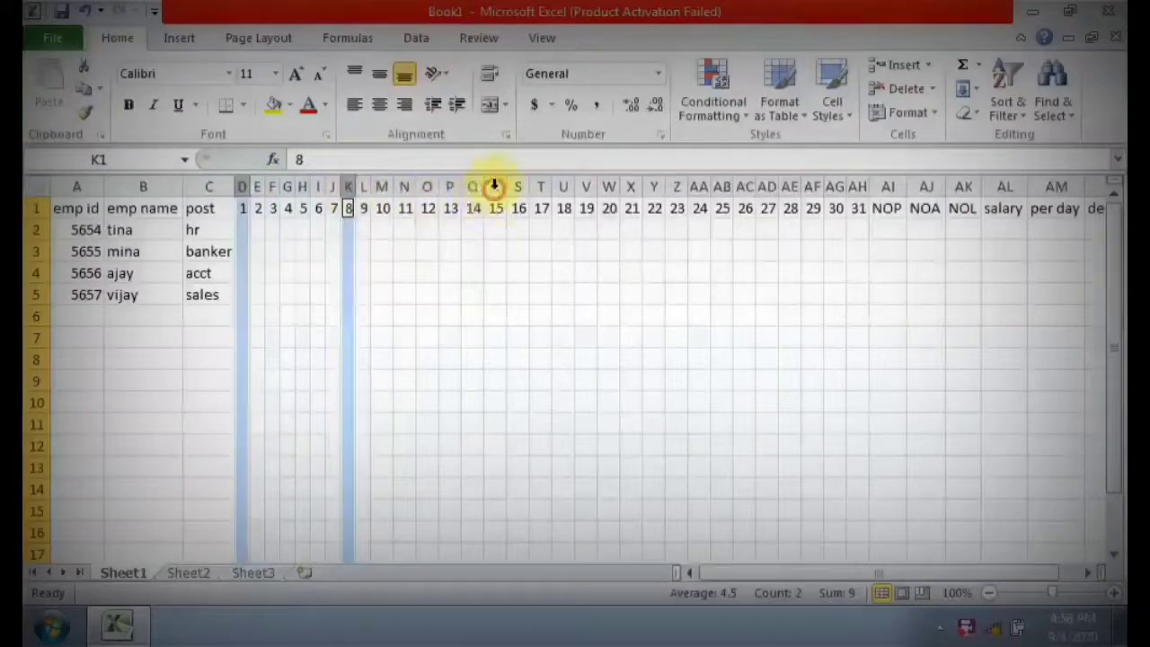
{"action": "left_click", "coordinate": [494, 187], "text": "ctrl"}
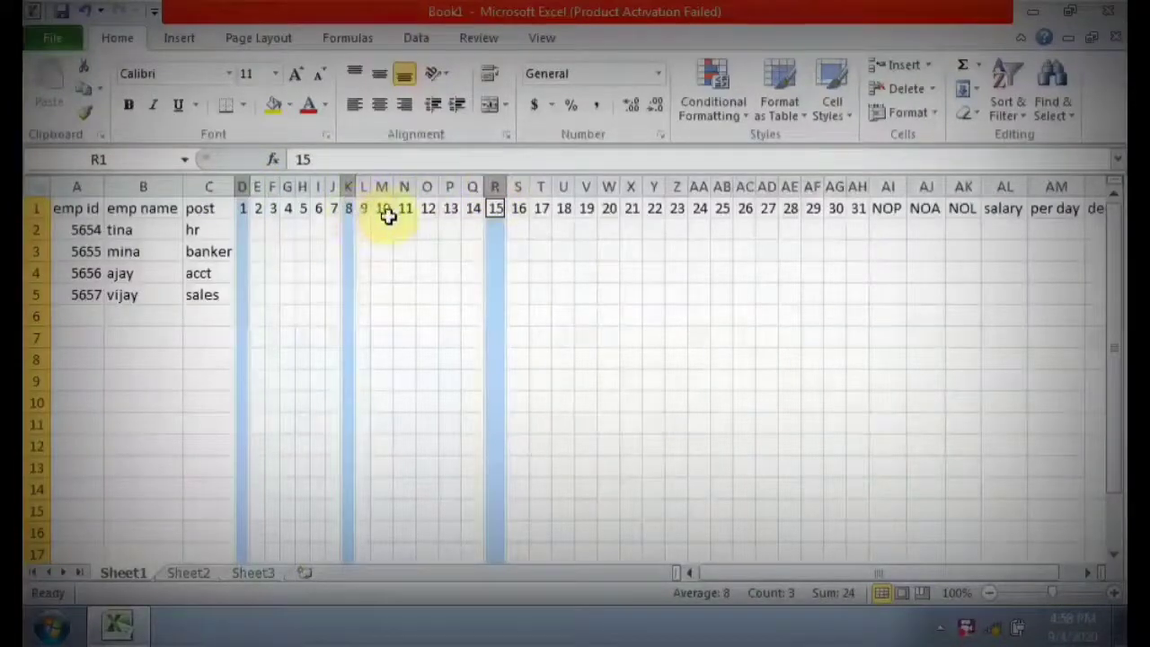
{"action": "left_click", "coordinate": [655, 186], "text": "ctrl"}
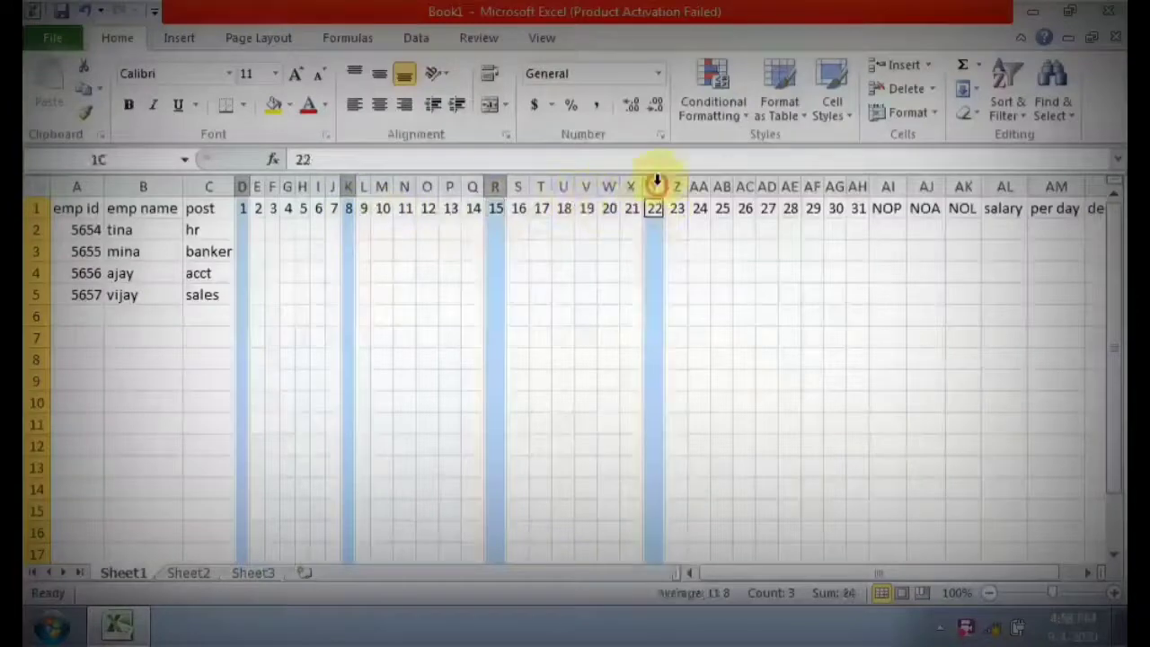
{"action": "left_click", "coordinate": [812, 186], "text": "ctrl"}
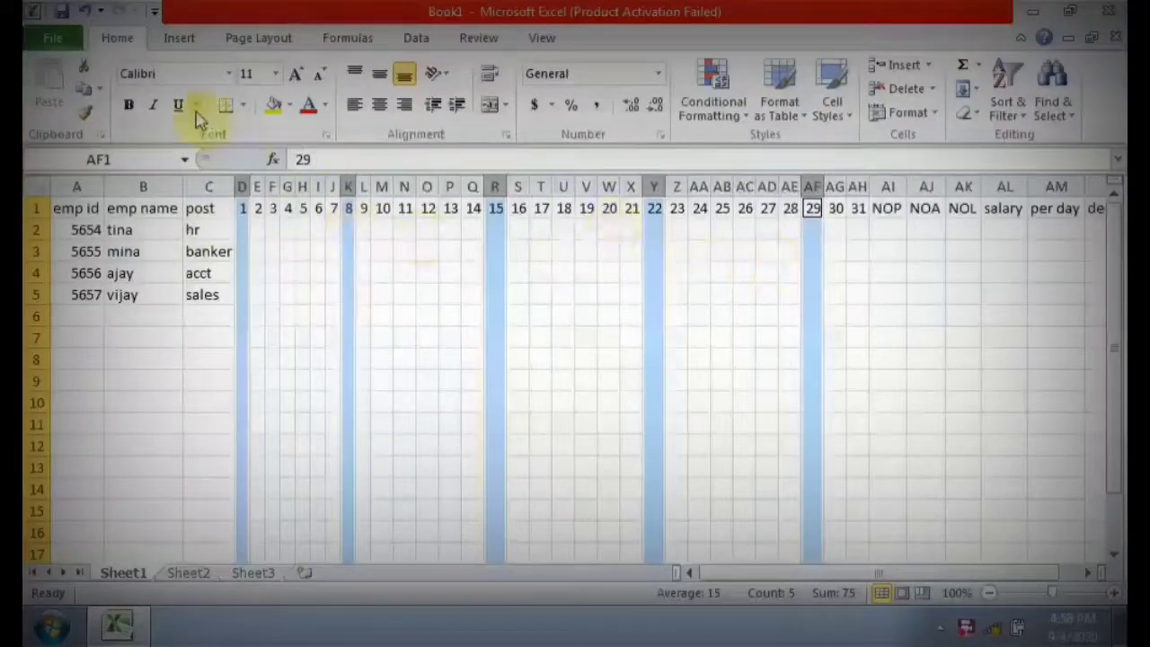
{"action": "left_click", "coordinate": [308, 109]}
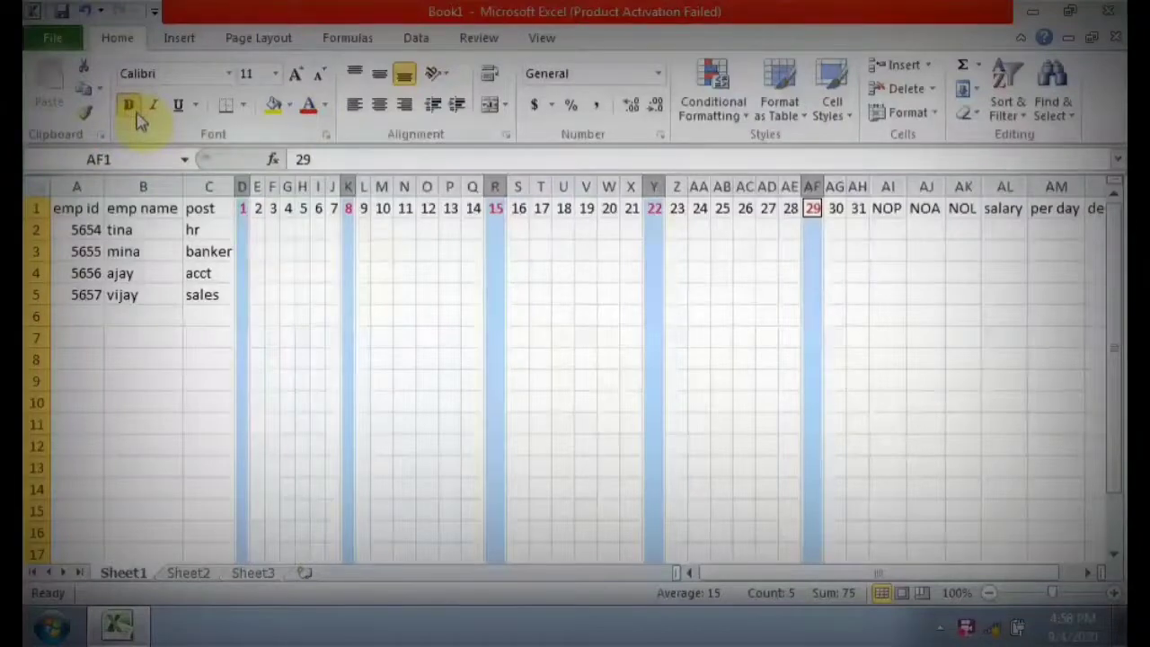
{"action": "left_click", "coordinate": [139, 121]}
Enter s for all four employees under day 1 in cells D2 to D5.
{"action": "left_click", "coordinate": [243, 230]}
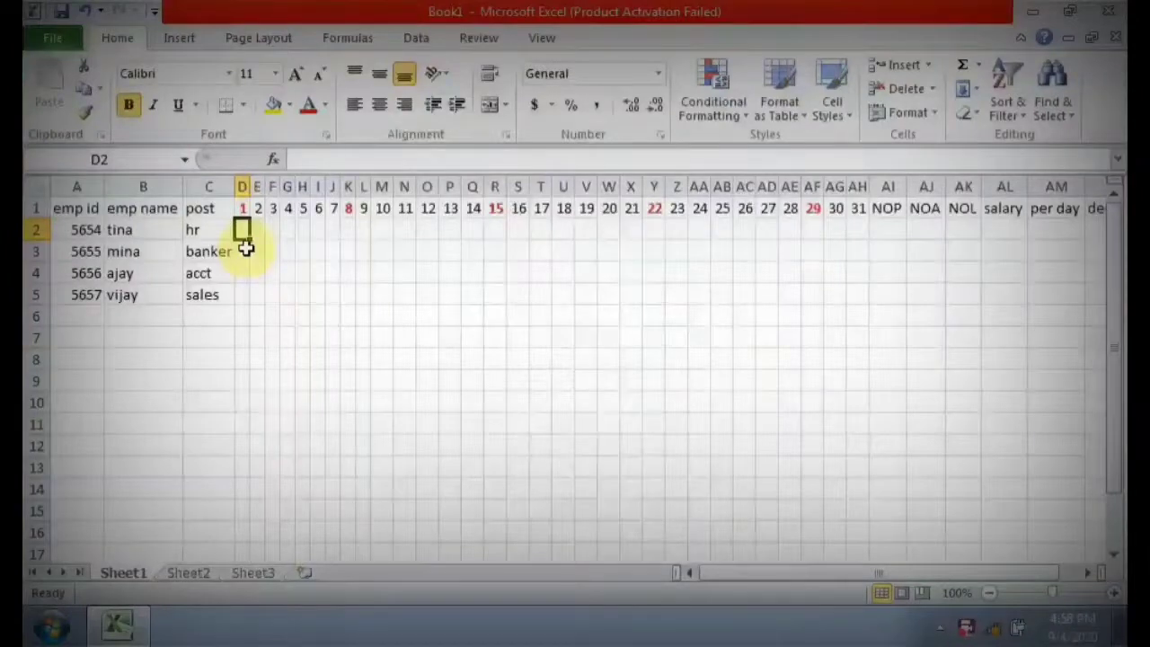
{"action": "type", "text": "s"}
{"action": "left_click", "coordinate": [242, 251]}
{"action": "type", "text": "s"}
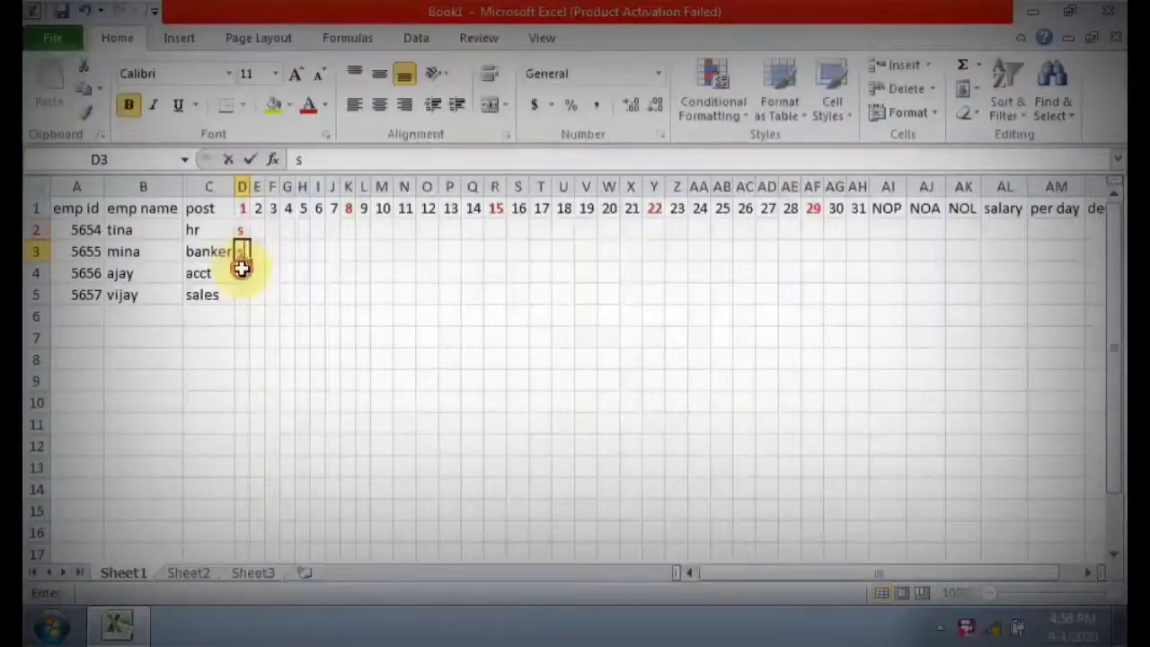
{"action": "left_click", "coordinate": [242, 278]}
{"action": "type", "text": "s"}
{"action": "left_click", "coordinate": [239, 288]}
Copy the s marks in D2 to D5 and paste them under days 8 and 15.
{"action": "left_click_drag", "start_coordinate": [244, 231], "coordinate": [238, 293]}
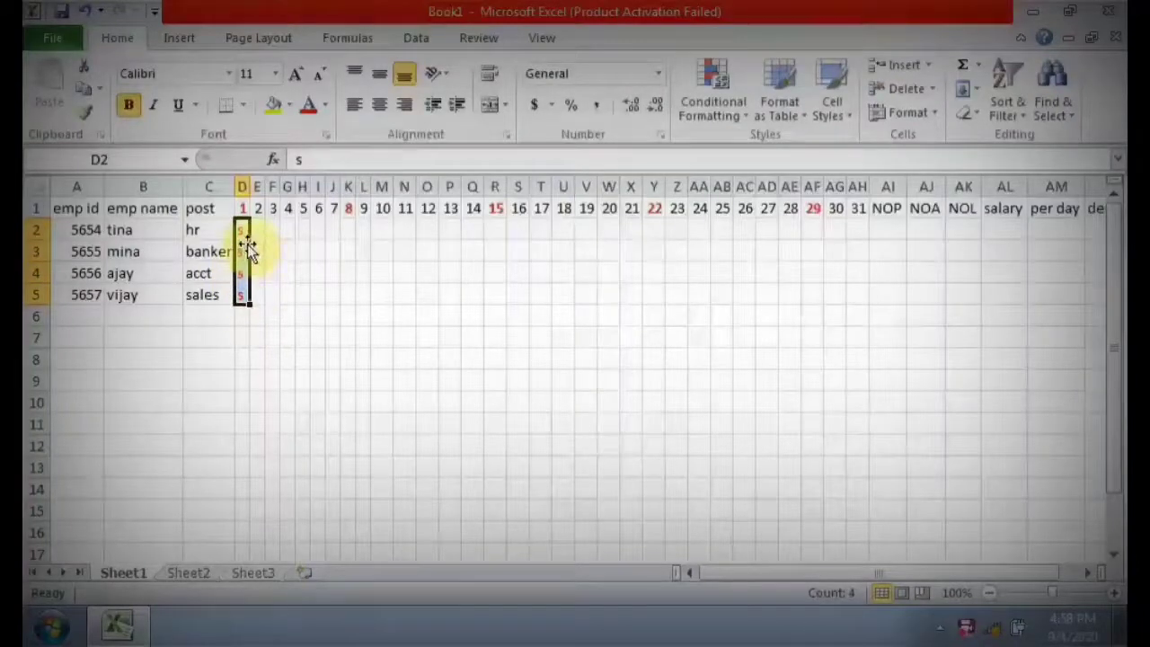
{"action": "right_click", "coordinate": [254, 272]}
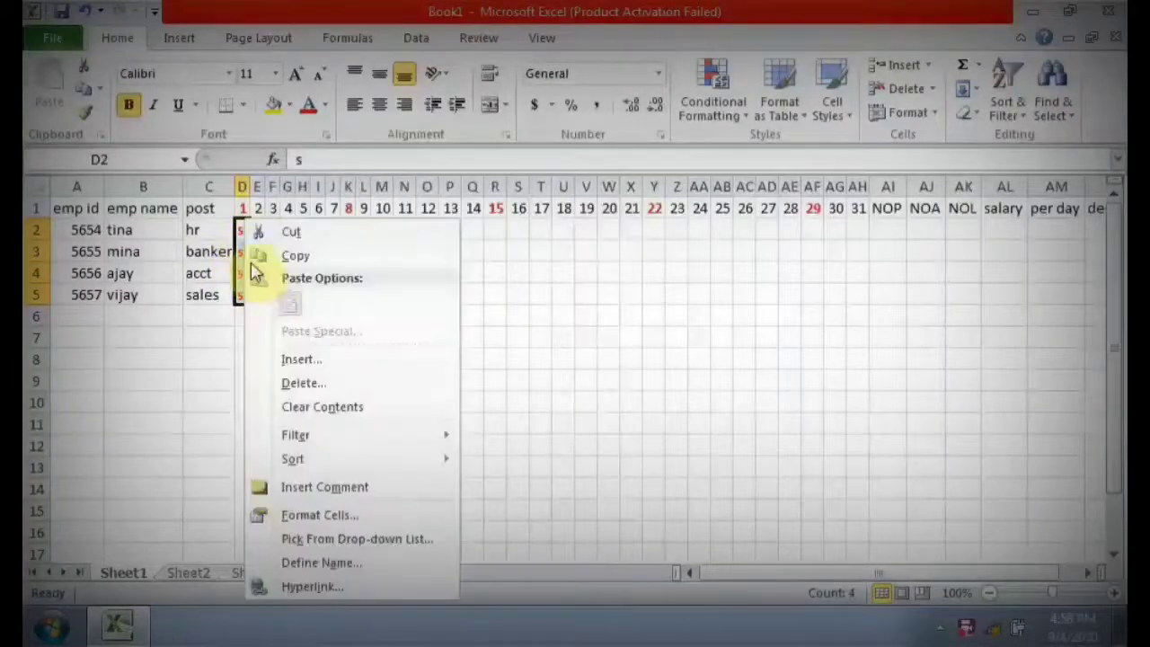
{"action": "left_click", "coordinate": [286, 255]}
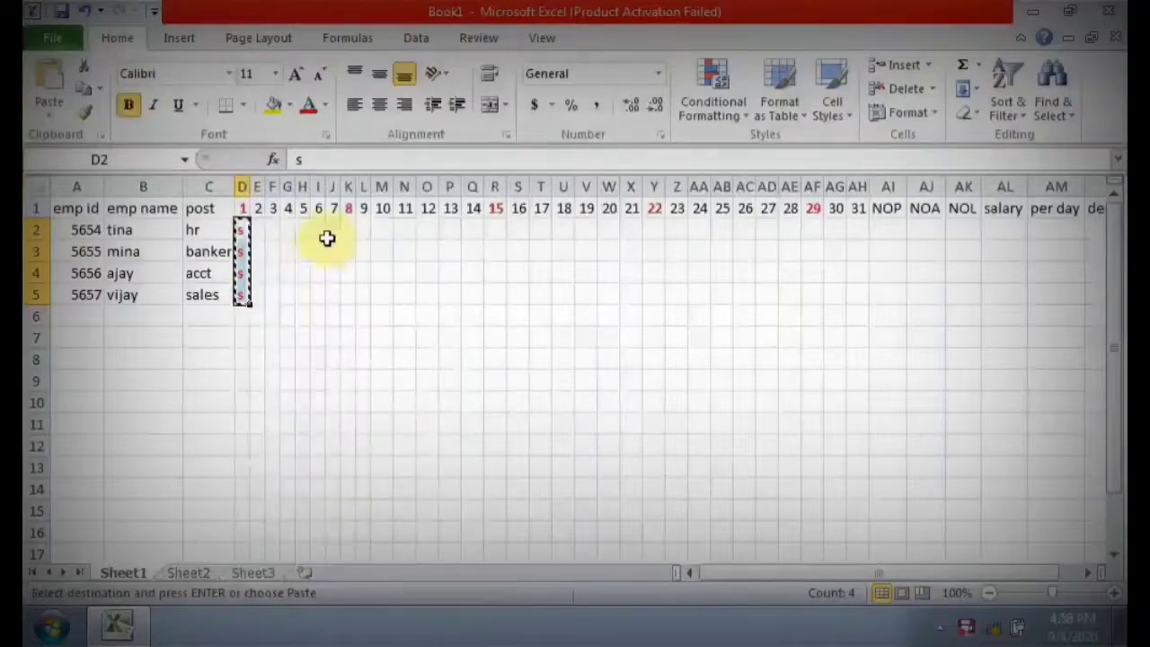
{"action": "left_click", "coordinate": [347, 230]}
{"action": "right_click", "coordinate": [347, 230]}
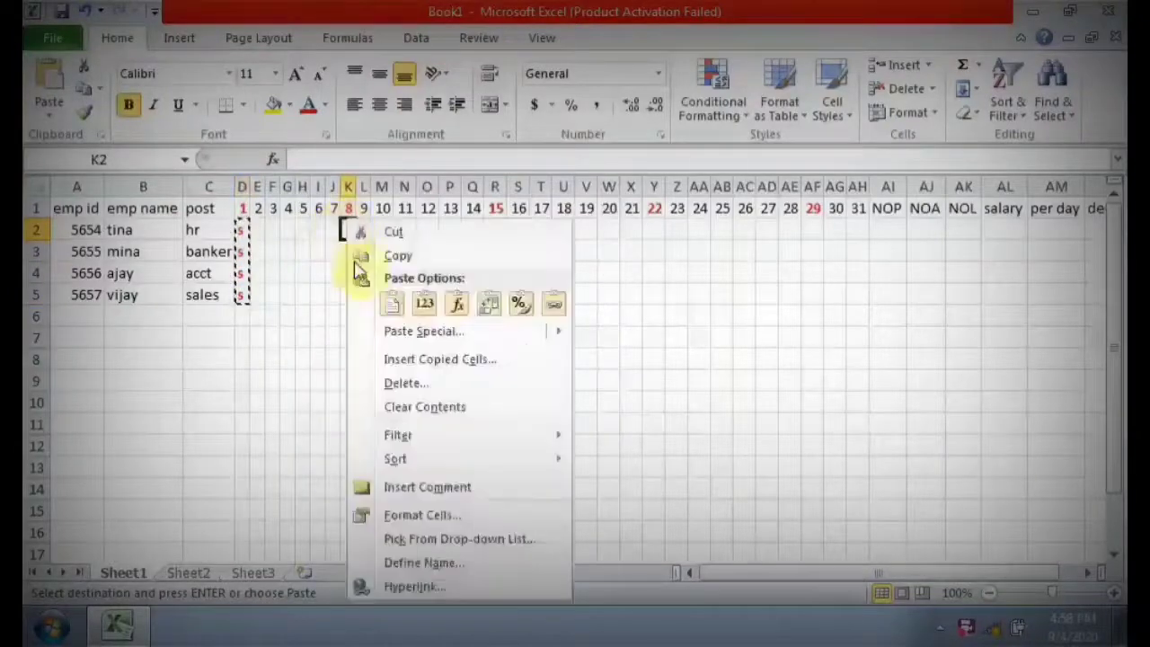
{"action": "left_click", "coordinate": [391, 303]}
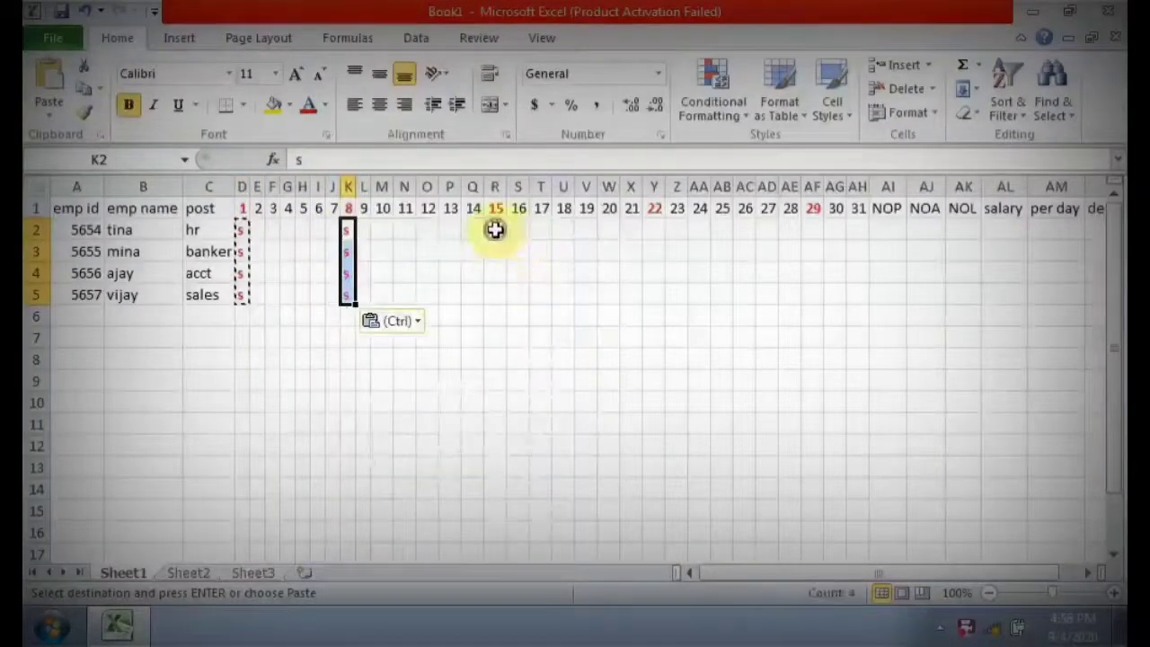
{"action": "right_click", "coordinate": [495, 230]}
{"action": "left_click", "coordinate": [534, 310]}
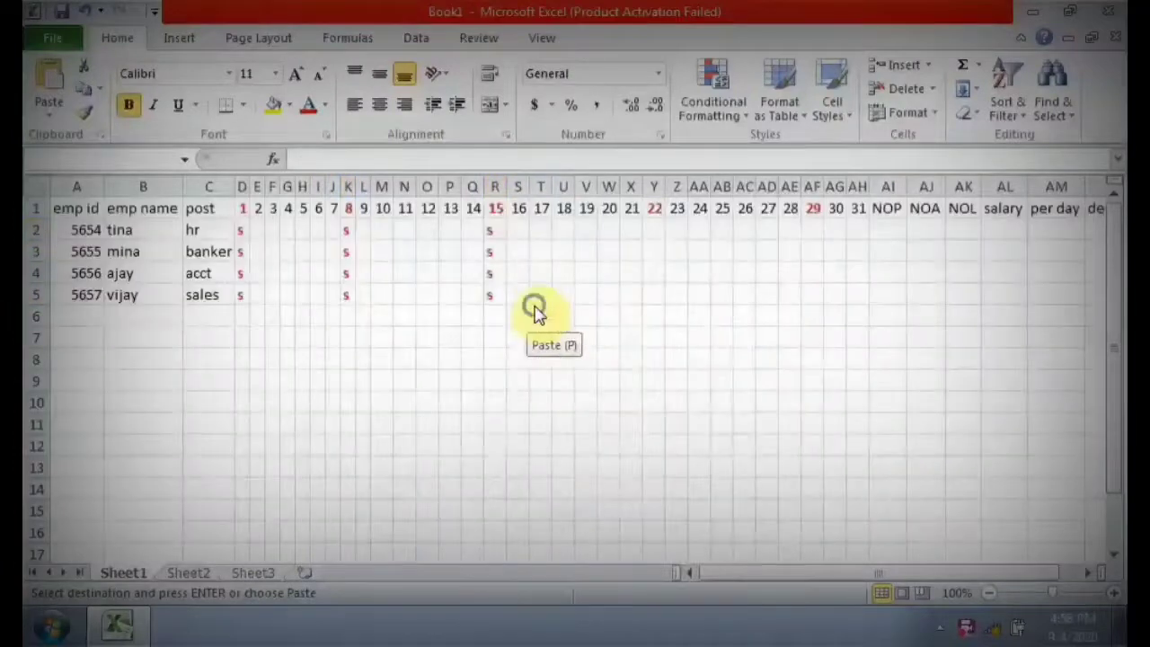
{"action": "key", "text": "ctrl+z"}
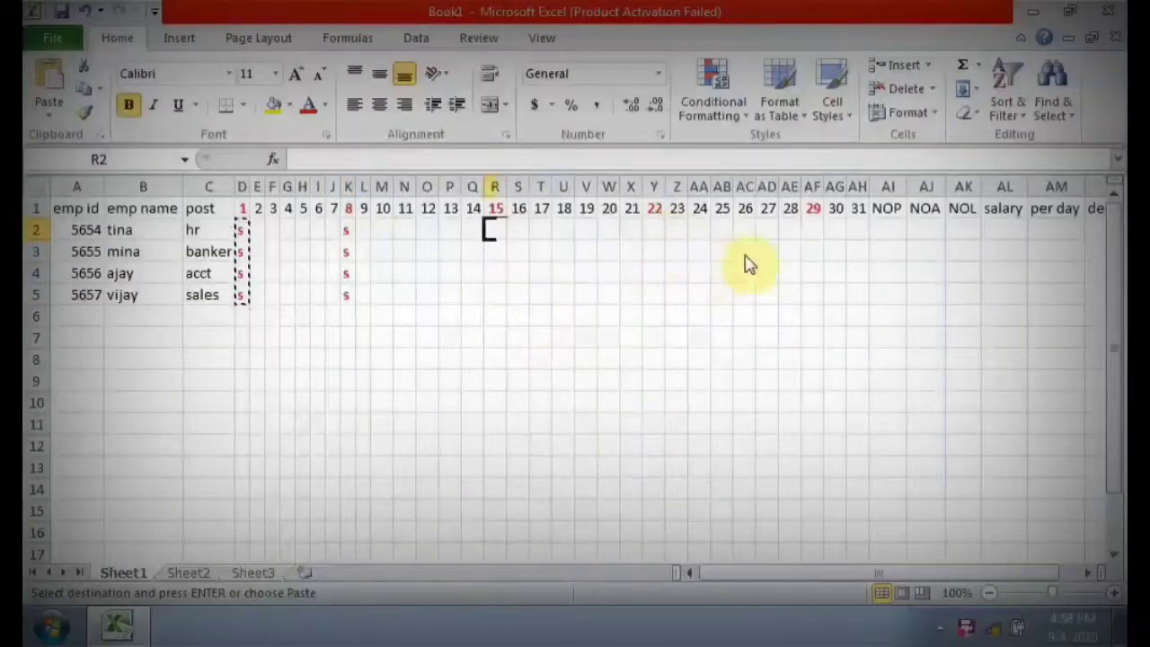
{"action": "key", "text": "ctrl+v"}
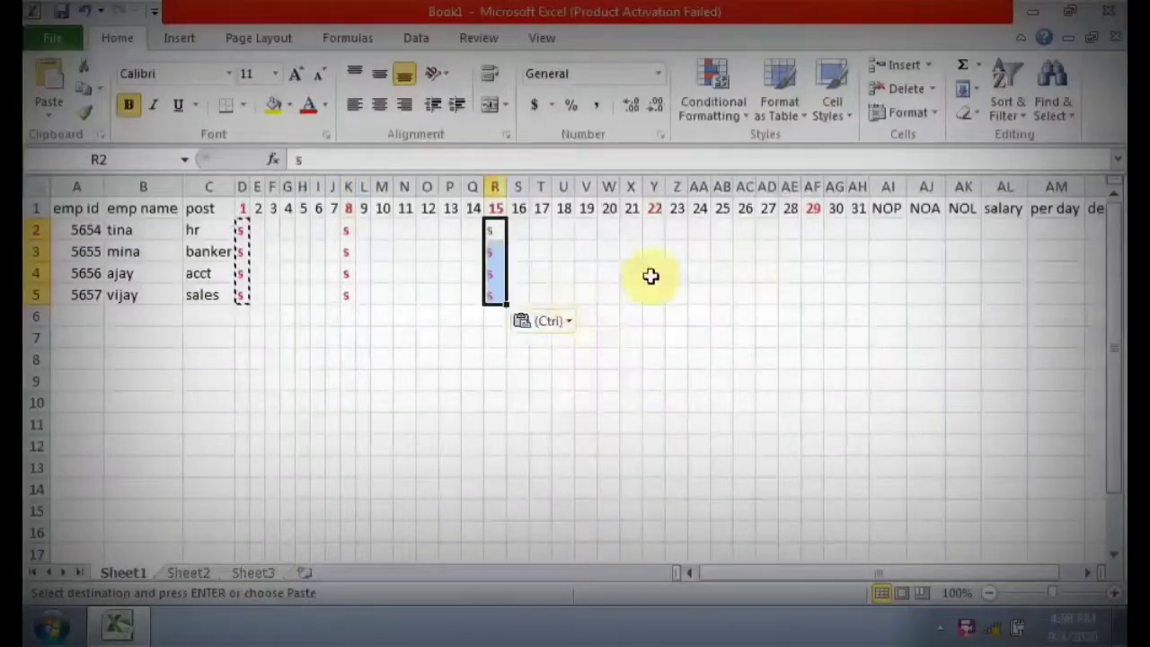
Paste the copied s marks under days 22 and 29, starting at cells Y2 and AF2.
{"action": "left_click", "coordinate": [655, 230]}
{"action": "right_click", "coordinate": [654, 231]}
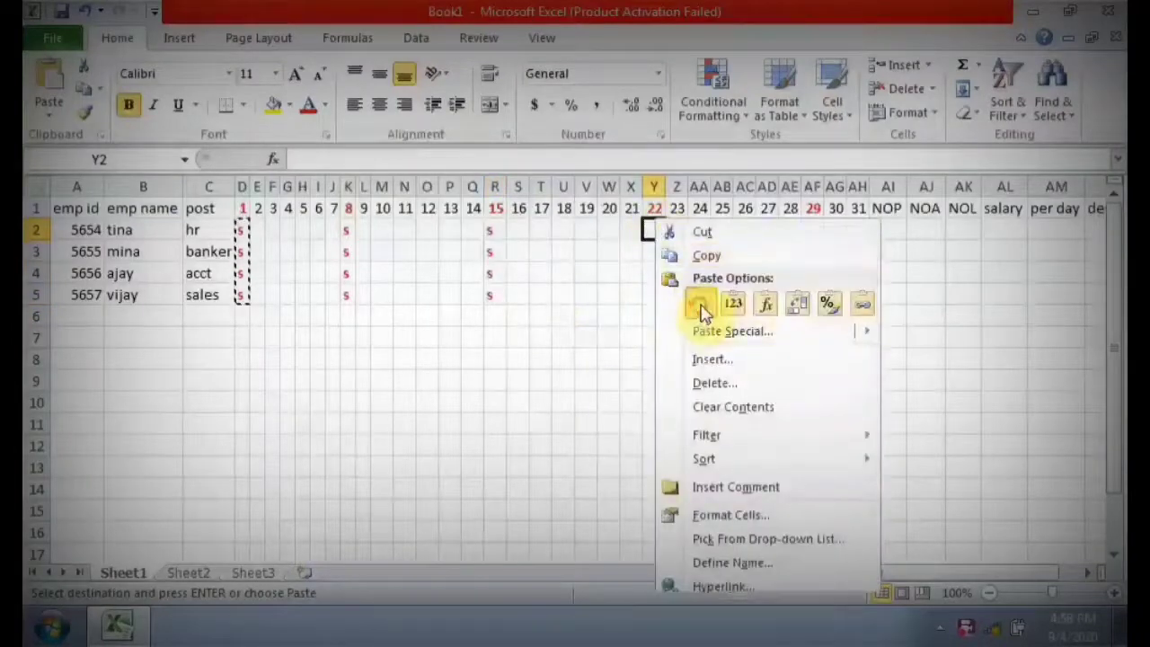
{"action": "left_click", "coordinate": [701, 303]}
{"action": "left_click", "coordinate": [810, 231]}
{"action": "right_click", "coordinate": [809, 231]}
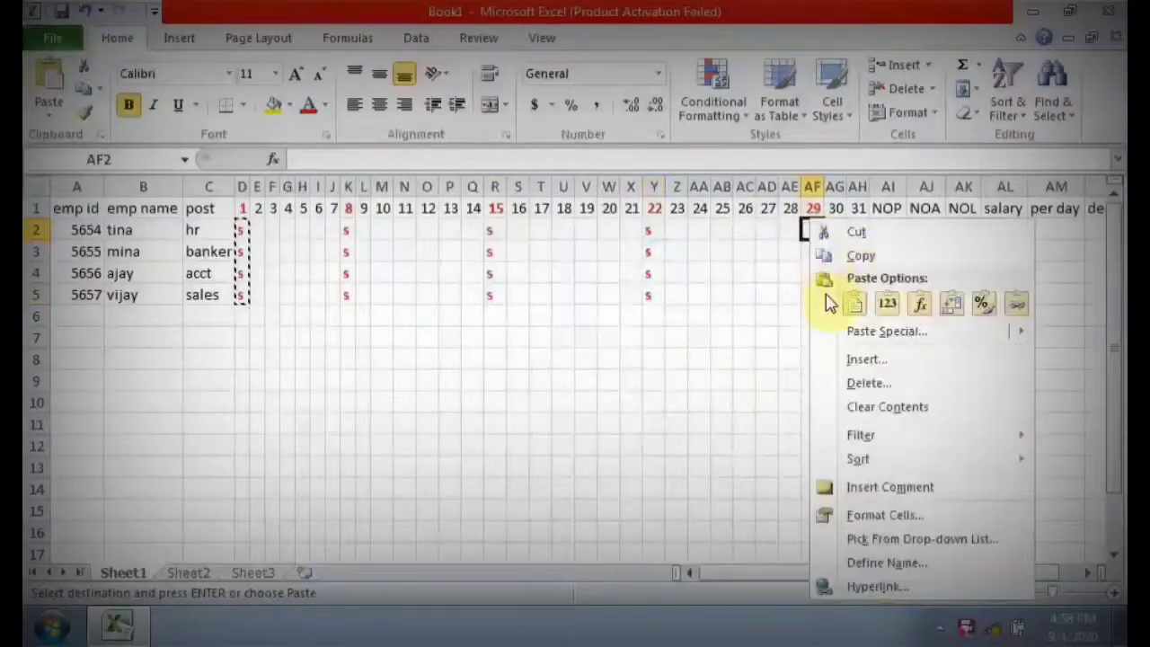
{"action": "left_click", "coordinate": [853, 303]}
{"action": "left_click", "coordinate": [259, 230]}
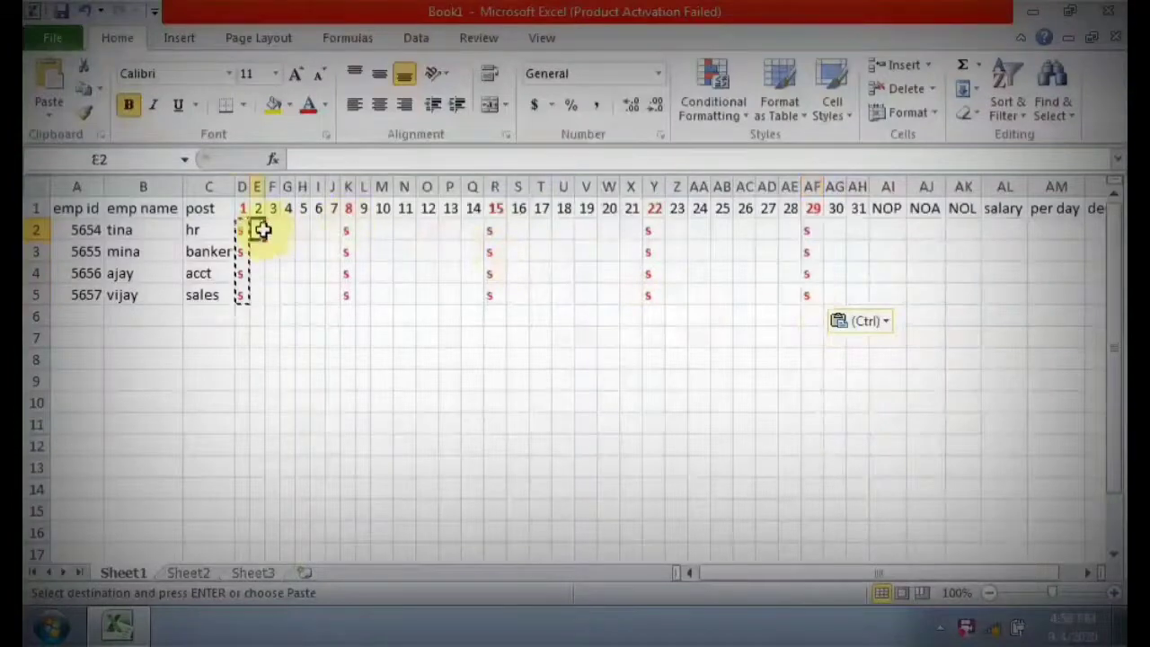
{"action": "left_click", "coordinate": [269, 232]}
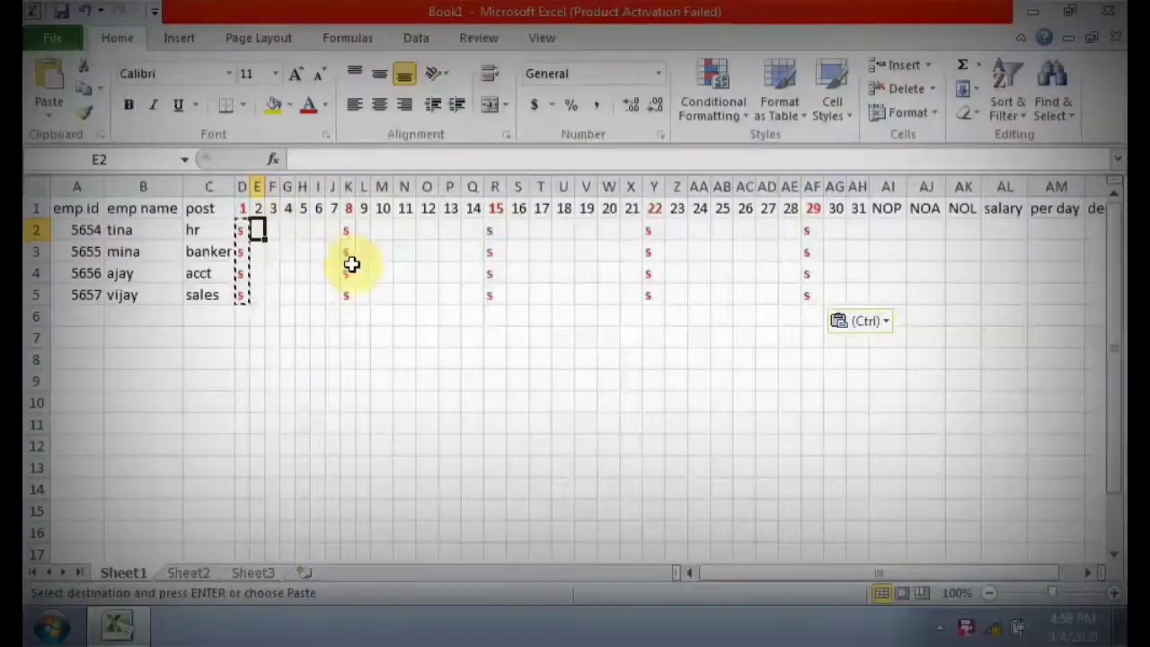
{"action": "key", "text": "Return"}
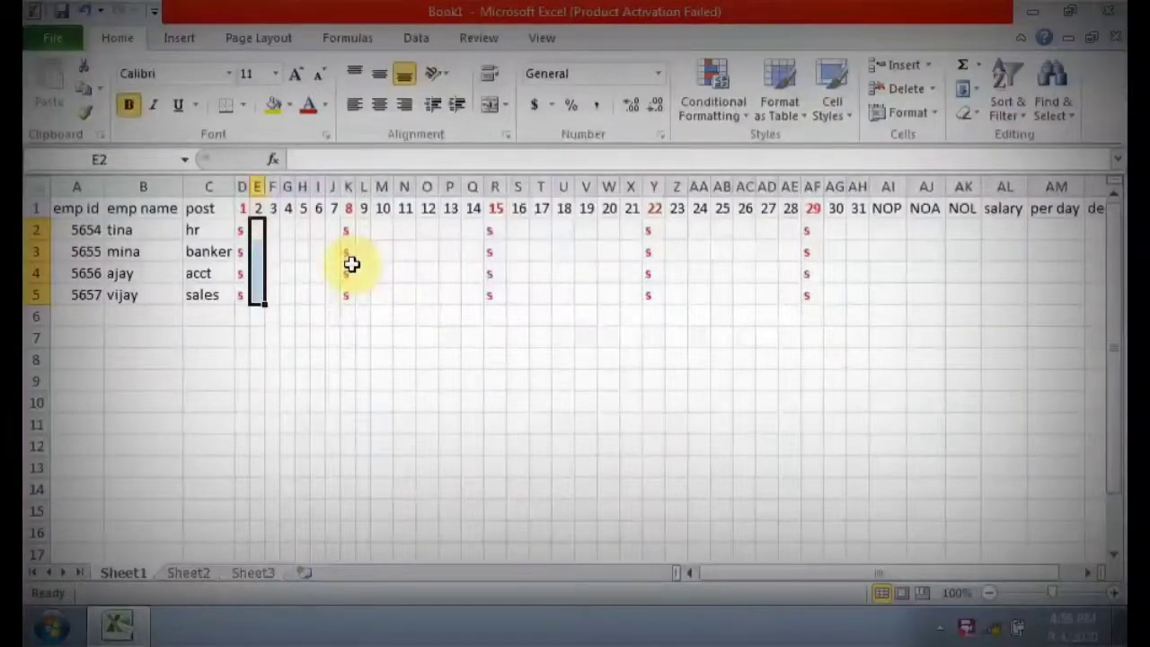
{"action": "key", "text": "Up"}
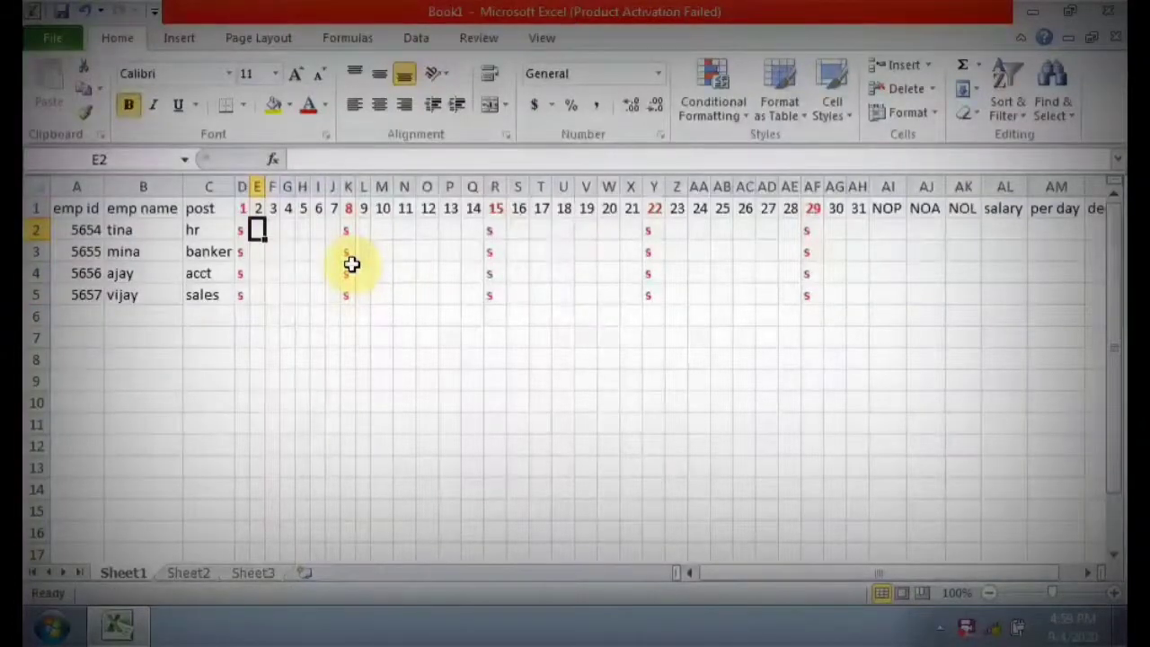
{"action": "type", "text": "P"}
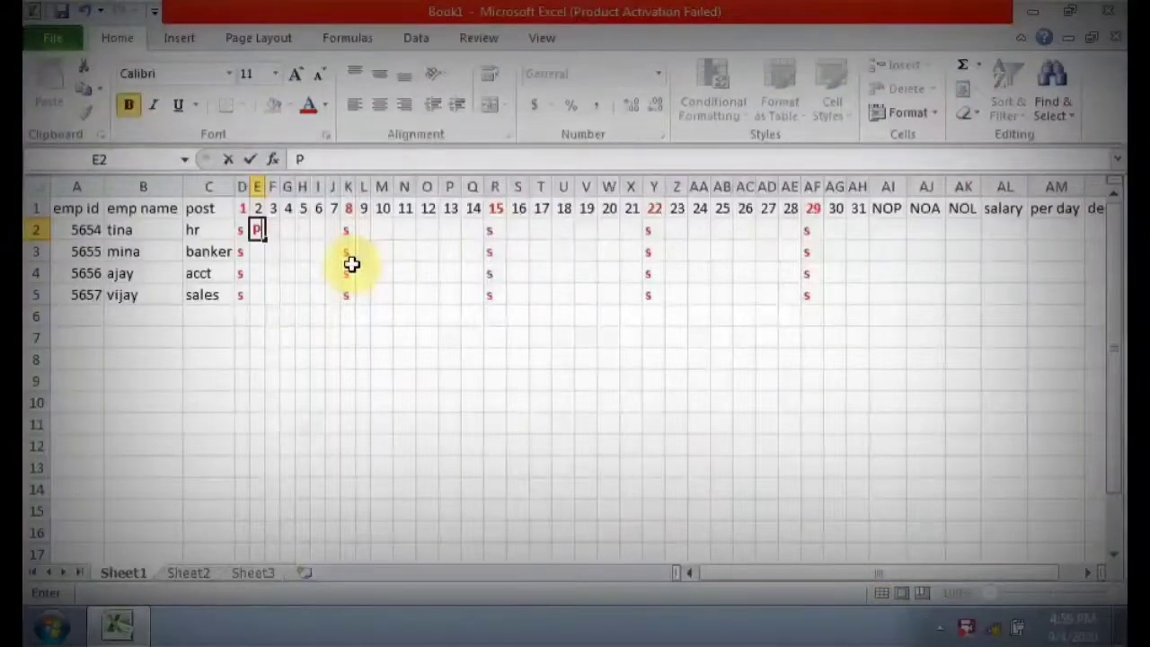
{"action": "key", "text": "ctrl+Return"}
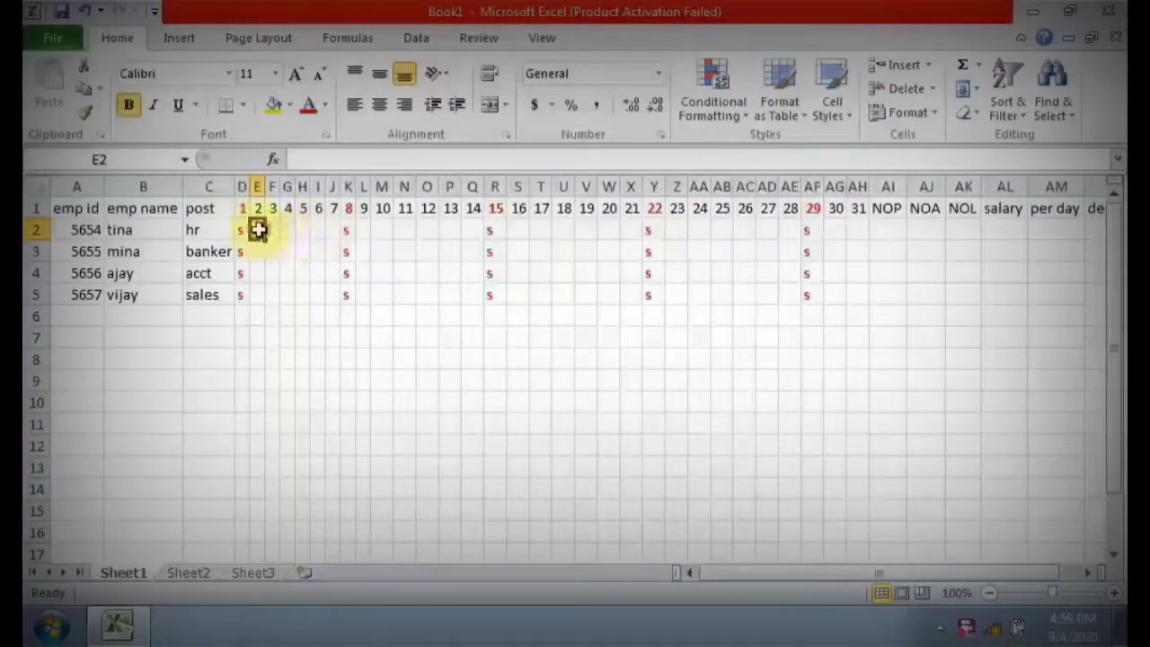
Set the font color of cells E2 to E5 under day 2 to black.
{"action": "left_click_drag", "start_coordinate": [259, 230], "coordinate": [257, 294]}
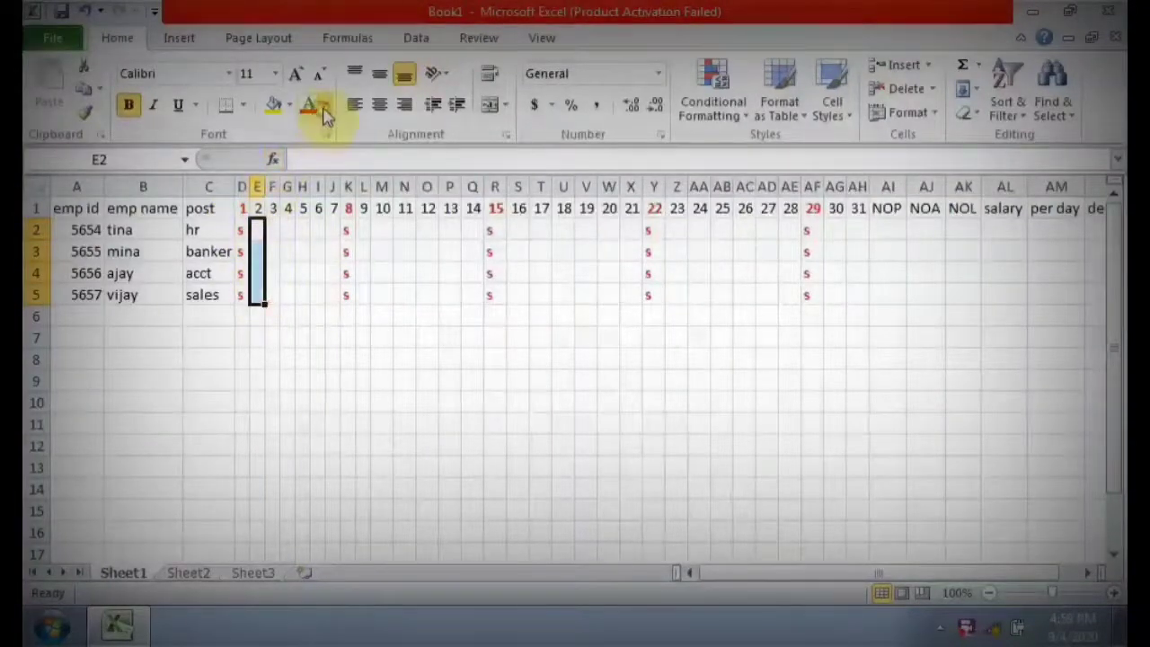
{"action": "left_click", "coordinate": [325, 108]}
{"action": "left_click", "coordinate": [315, 174]}
Enter P in row 2 for the first employee on days 2 to 7 and 9 to 12, keeping s on day 8.
{"action": "left_click", "coordinate": [258, 229]}
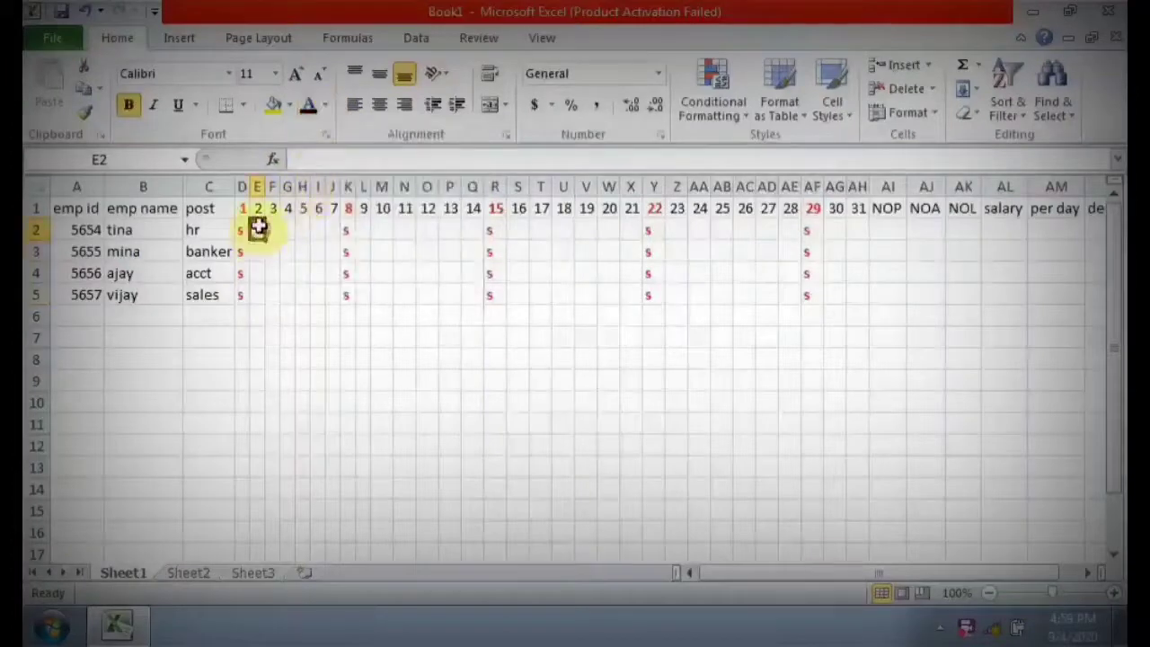
{"action": "type", "text": "P"}
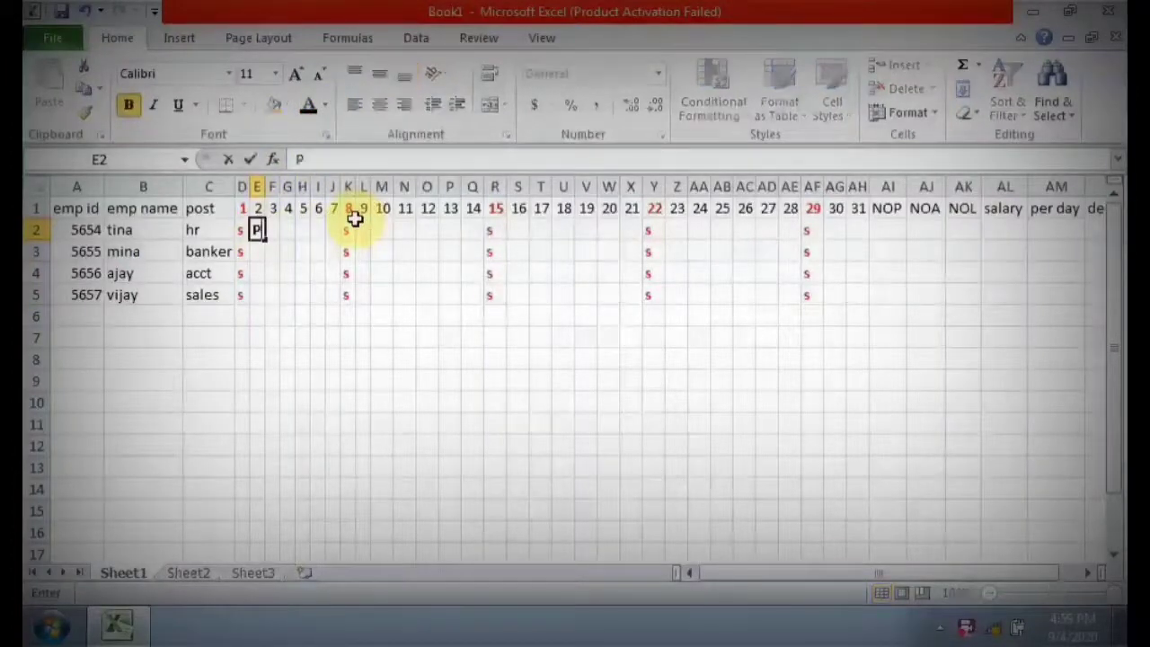
{"action": "key", "text": "Tab"}
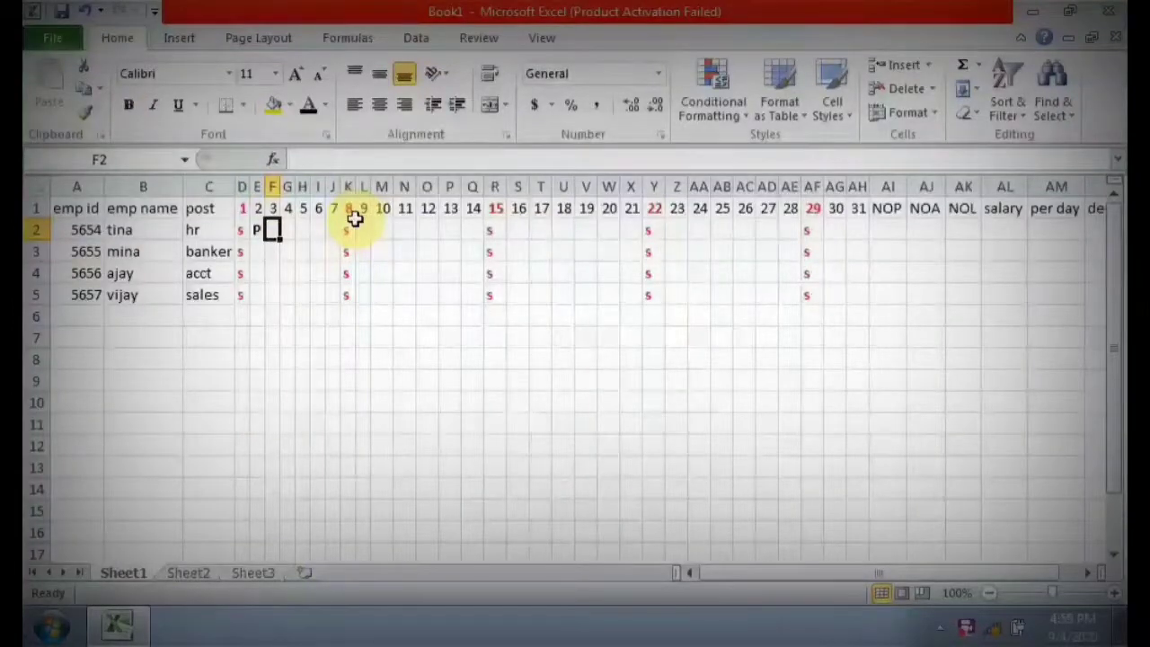
{"action": "type", "text": "P\tP\tP\tP\tP"}
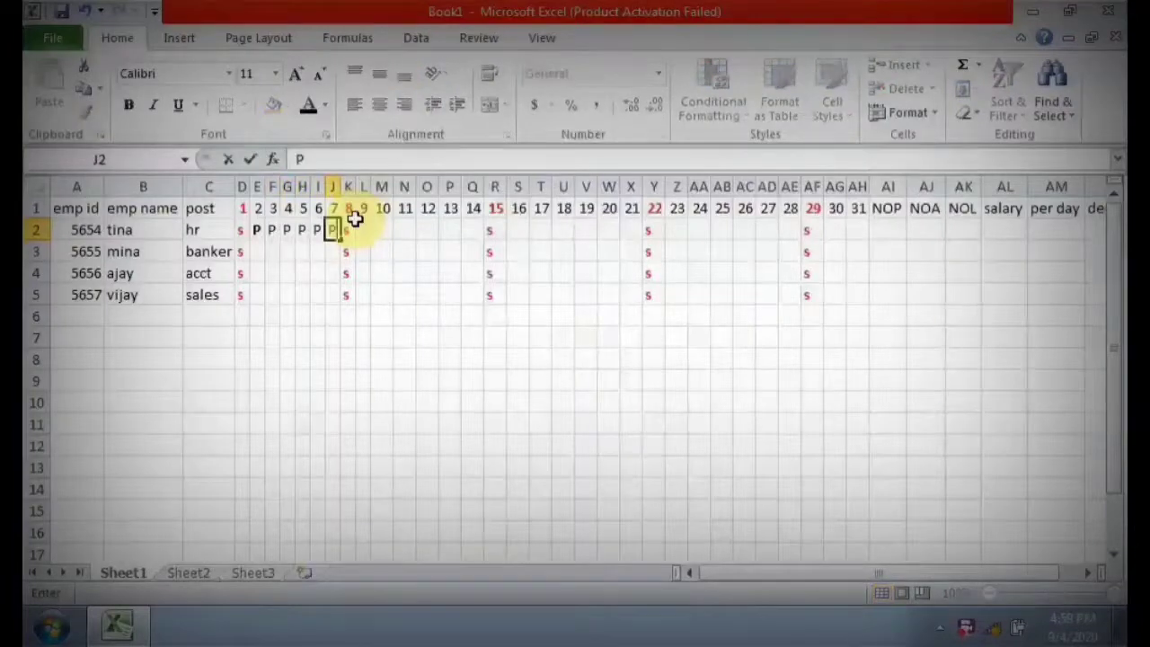
{"action": "type", "text": "\ts\tP\tP\tP\tP\t"}
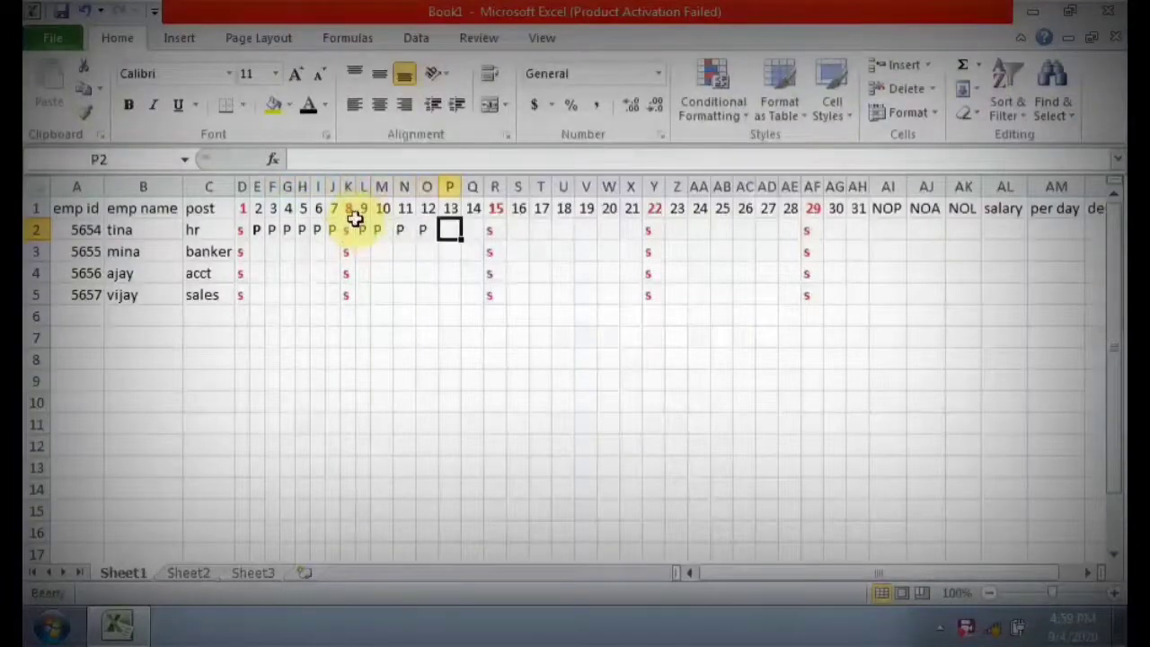
{"action": "type", "text": "P"}
Enter P in row 2 for the first employee on days 13, 14 and 16 to 21, keeping s on day 15.
{"action": "key", "text": "Tab"}
{"action": "type", "text": "P"}
{"action": "key", "text": "Tab"}
{"action": "key", "text": "Tab"}
{"action": "type", "text": "P"}
{"action": "key", "text": "Tab"}
{"action": "type", "text": "P"}
{"action": "key", "text": "Tab"}
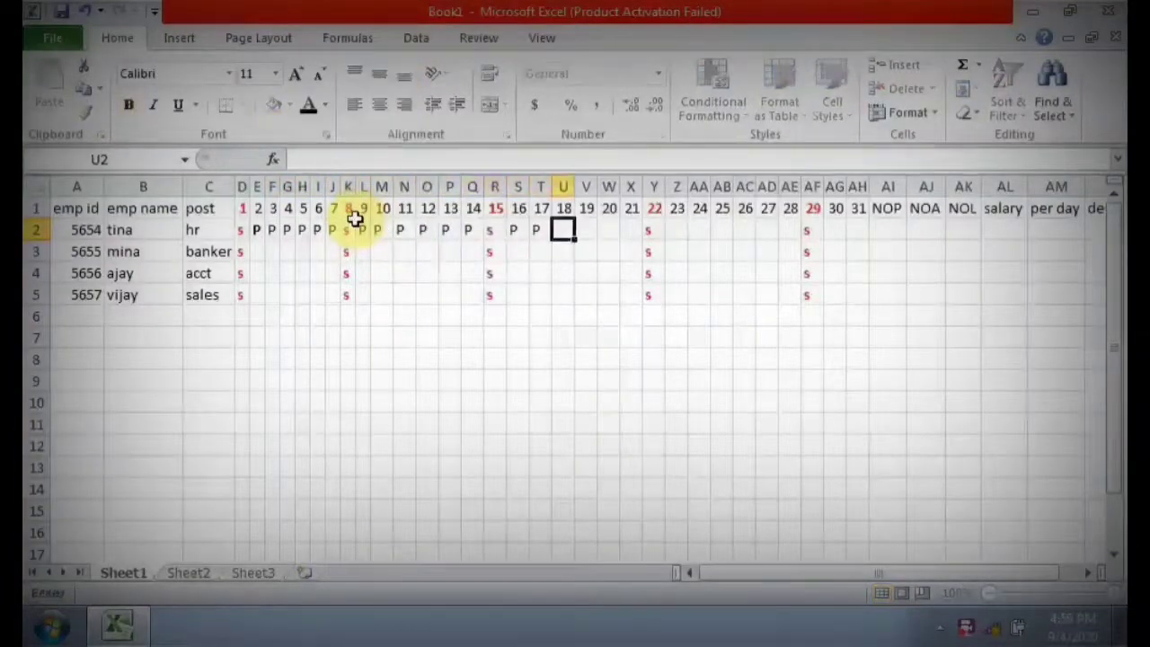
{"action": "type", "text": "P"}
{"action": "key", "text": "Tab"}
{"action": "type", "text": "P"}
{"action": "key", "text": "Tab"}
{"action": "type", "text": "P"}
{"action": "key", "text": "Tab"}
{"action": "type", "text": "P"}
{"action": "key", "text": "Tab"}
{"action": "key", "text": "Tab"}
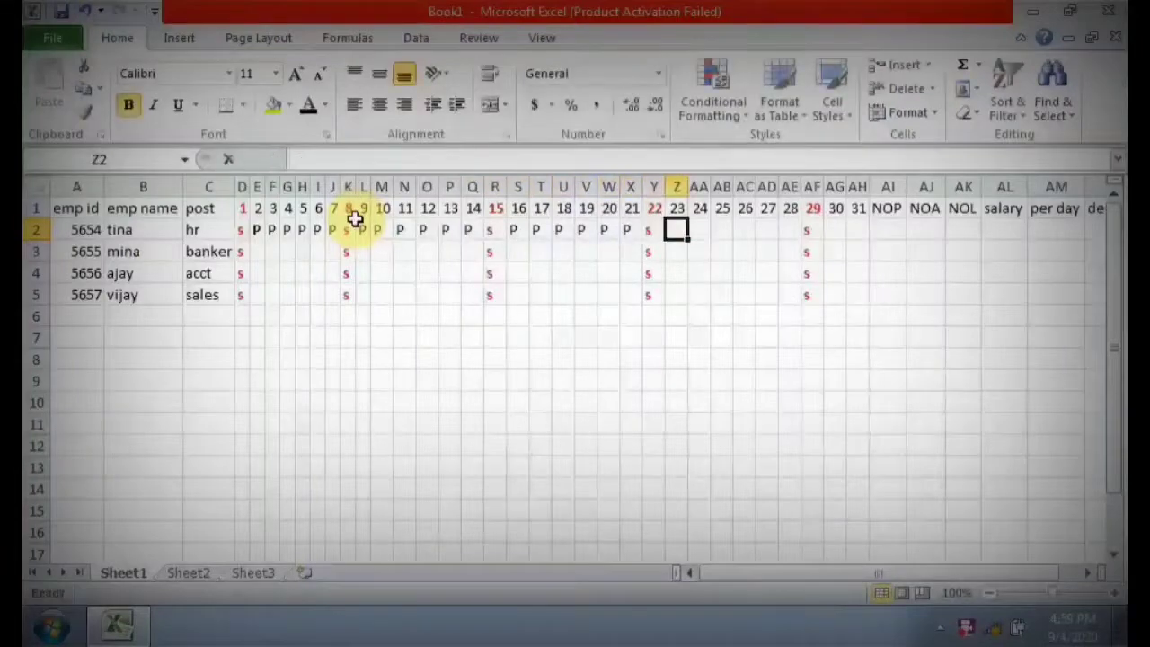
Enter P in row 2 for the first employee on days 23 to 28, 30 and 31, keeping s on day 29.
{"action": "type", "text": "P\tP\tP\tP\tP\tP"}
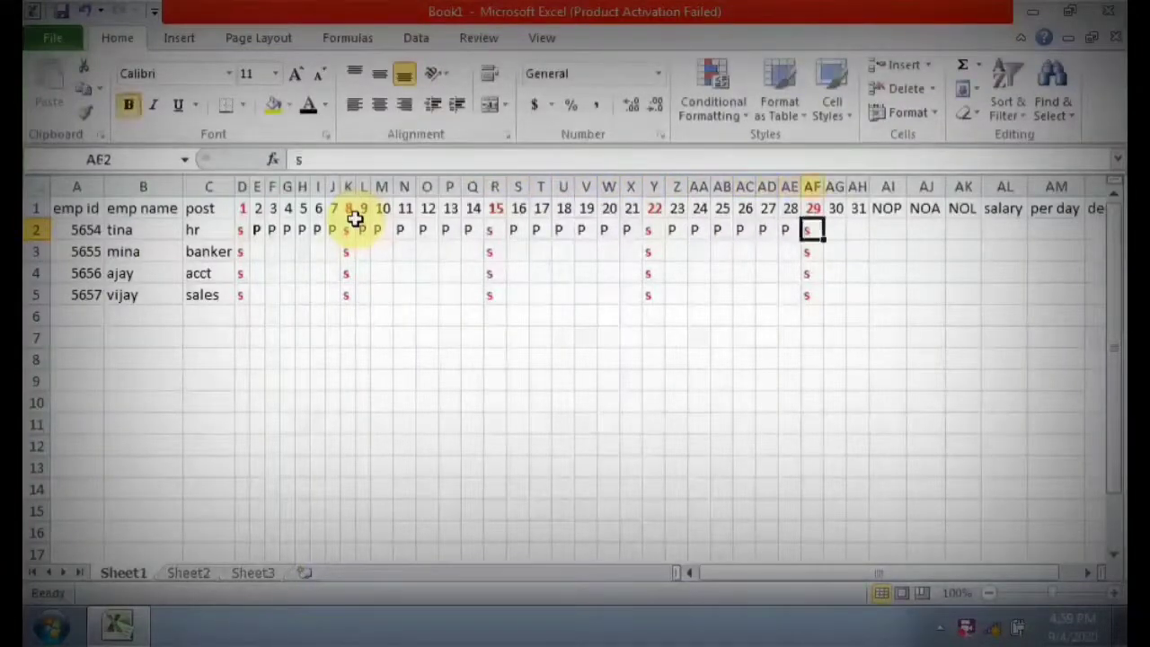
{"action": "key", "text": "Tab"}
{"action": "type", "text": "P"}
{"action": "key", "text": "Tab"}
{"action": "type", "text": "P"}
{"action": "key", "text": "Tab"}
{"action": "type", "text": "P"}
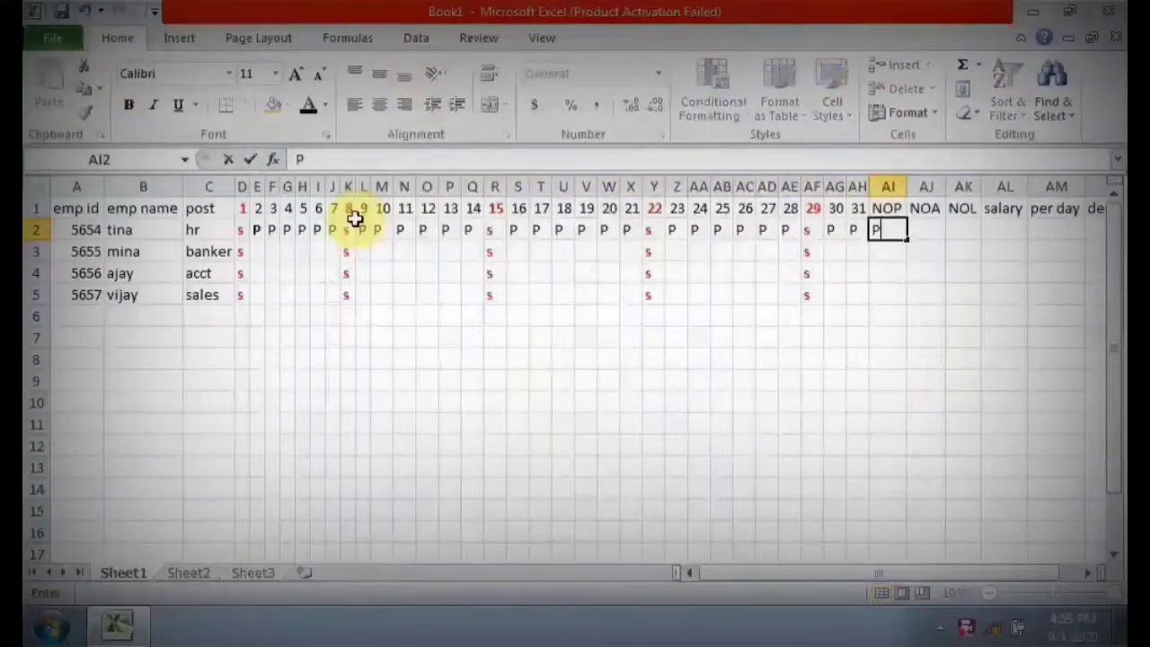
{"action": "key", "text": "Escape"}
Enter P on day 2 and A on days 3 to 5 in row 3 for the second employee.
{"action": "key", "text": "Down"}
{"action": "key", "text": "Left"}
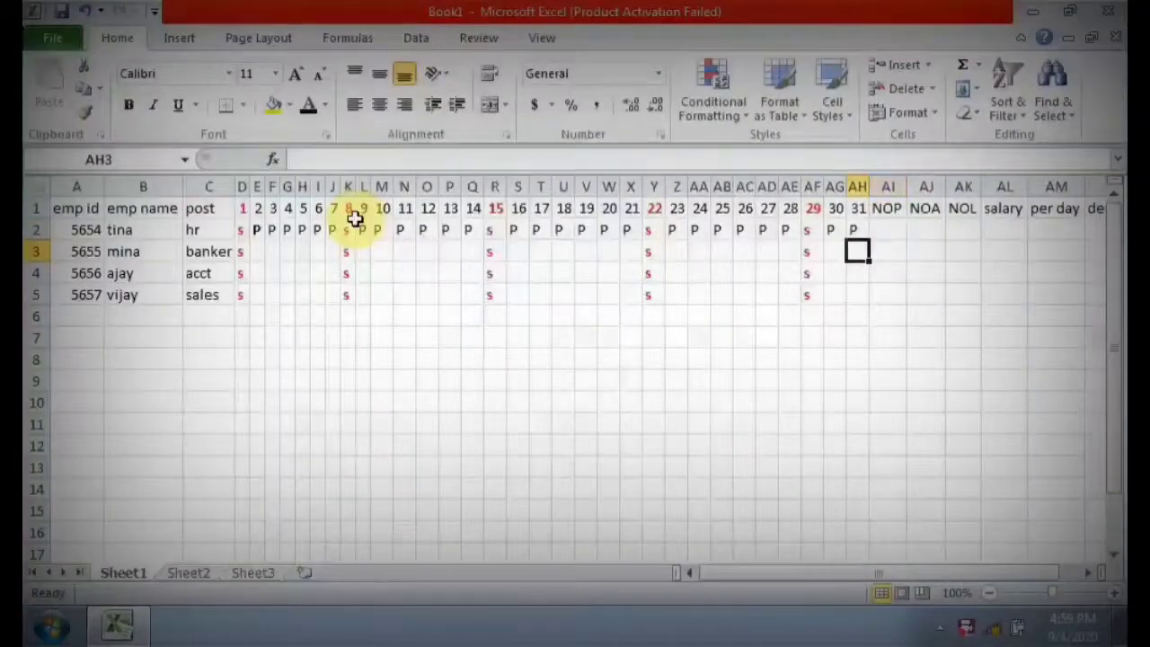
{"action": "key", "text": "Left"}
{"action": "key", "text": "Left"}
{"action": "key", "text": "Left"}
{"action": "key", "text": "Left"}
{"action": "key", "text": "Left"}
{"action": "key", "text": "Left"}
{"action": "key", "text": "Left"}
{"action": "key", "text": "Left"}
{"action": "key", "text": "Left"}
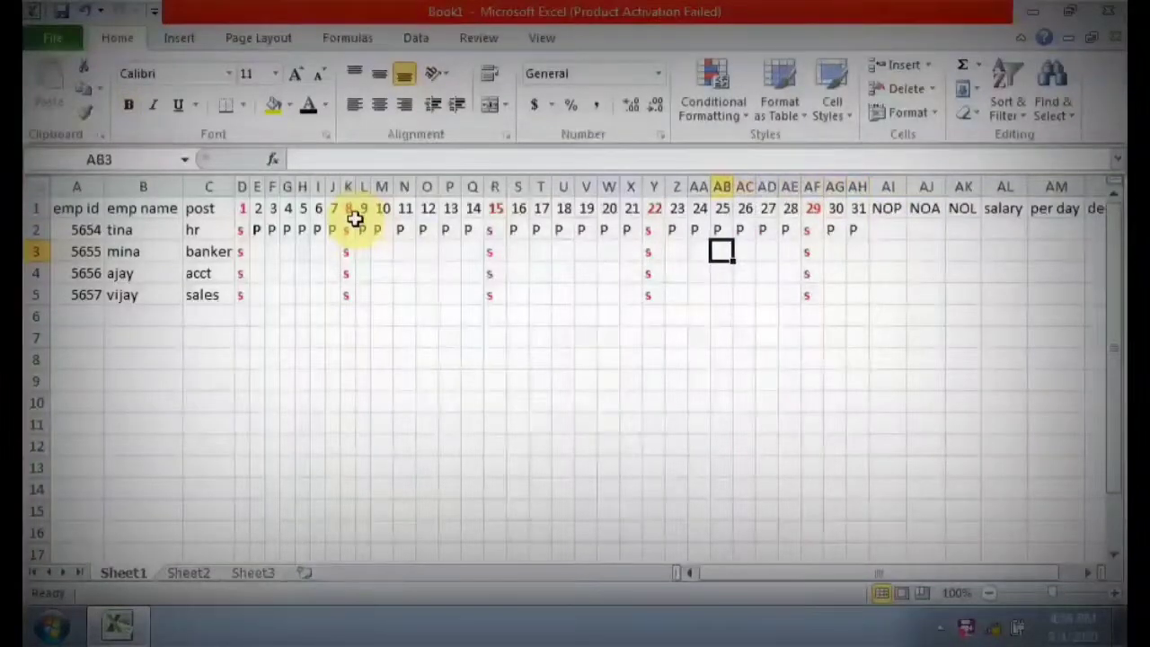
{"action": "key", "text": "Left"}
{"action": "key", "text": "Left"}
{"action": "key", "text": "Left"}
{"action": "key", "text": "Left"}
{"action": "key", "text": "Left"}
{"action": "key", "text": "Left"}
{"action": "key", "text": "Left"}
{"action": "key", "text": "Left"}
{"action": "key", "text": "Left"}
{"action": "key", "text": "Left"}
{"action": "key", "text": "Left"}
{"action": "key", "text": "Left"}
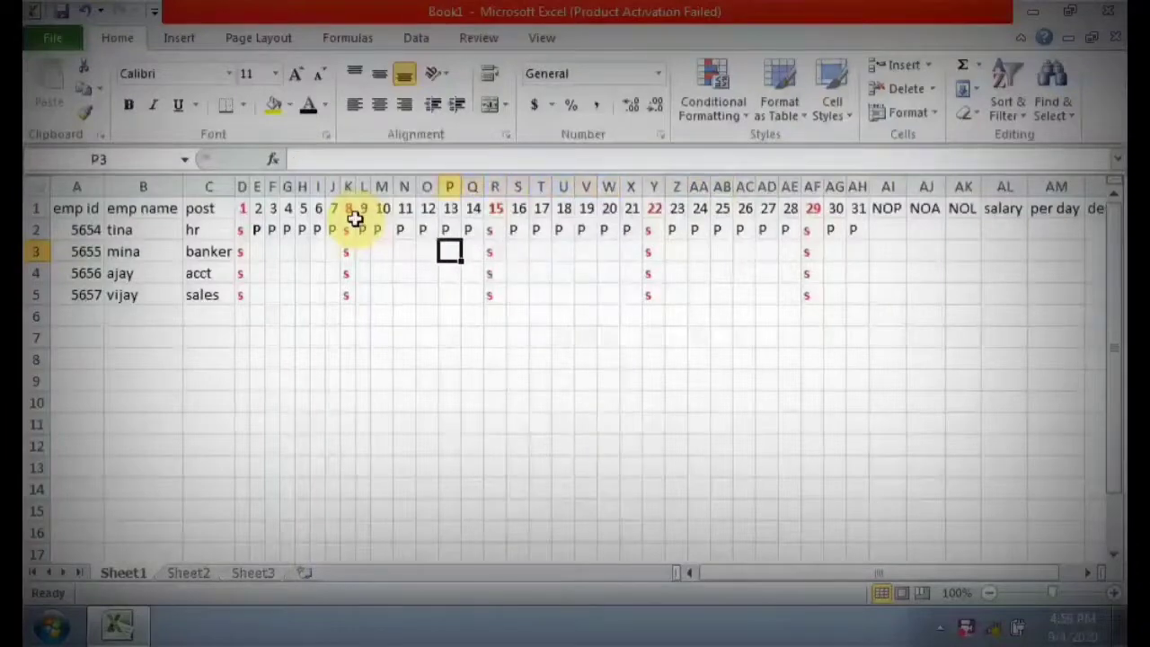
{"action": "key", "text": "Left"}
{"action": "key", "text": "Left"}
{"action": "key", "text": "Left"}
{"action": "key", "text": "Left"}
{"action": "key", "text": "Left"}
{"action": "key", "text": "Left"}
{"action": "key", "text": "Left"}
{"action": "key", "text": "Left"}
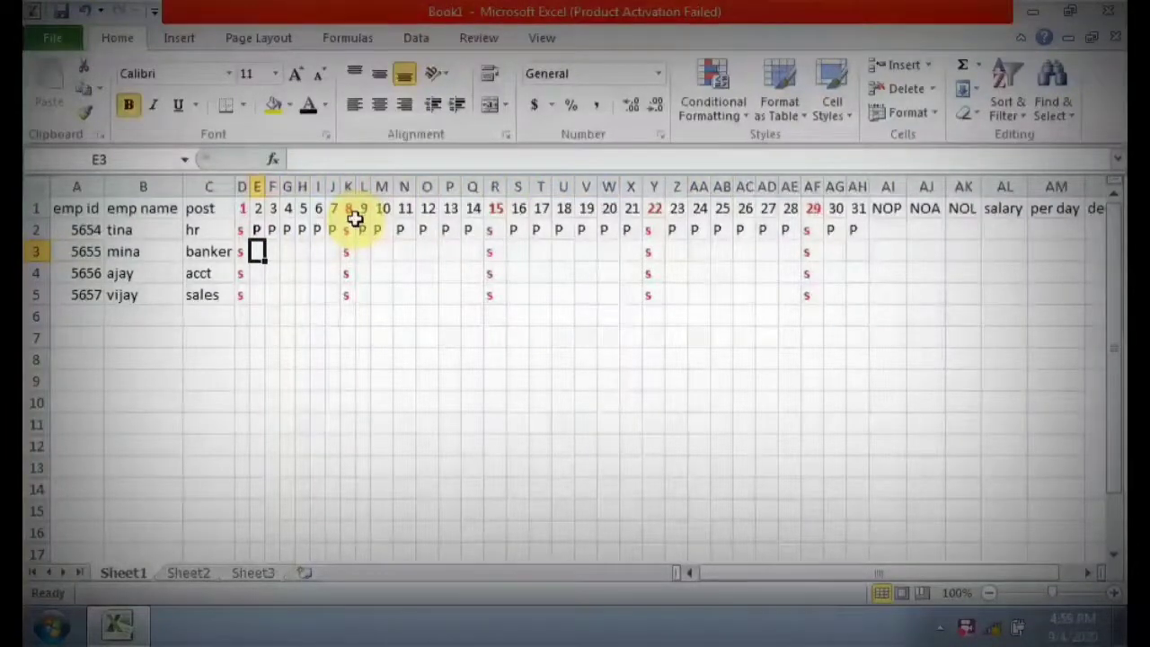
{"action": "type", "text": "P"}
{"action": "key", "text": "Right"}
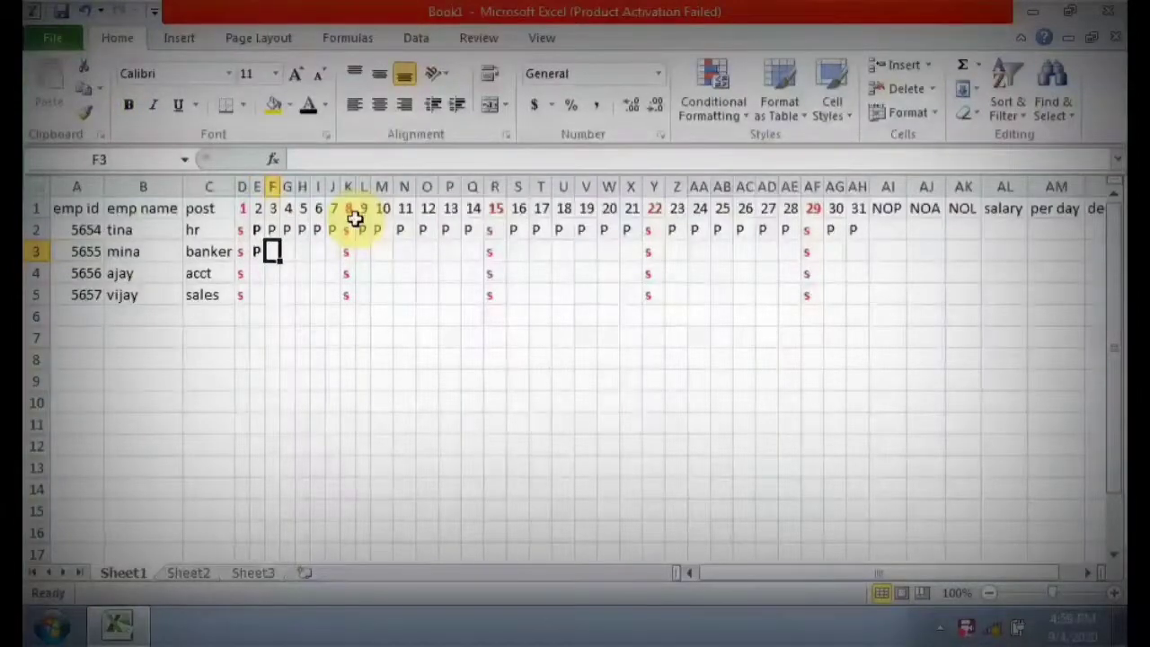
{"action": "type", "text": "A"}
{"action": "key", "text": "Right"}
{"action": "type", "text": "A"}
{"action": "key", "text": "Right"}
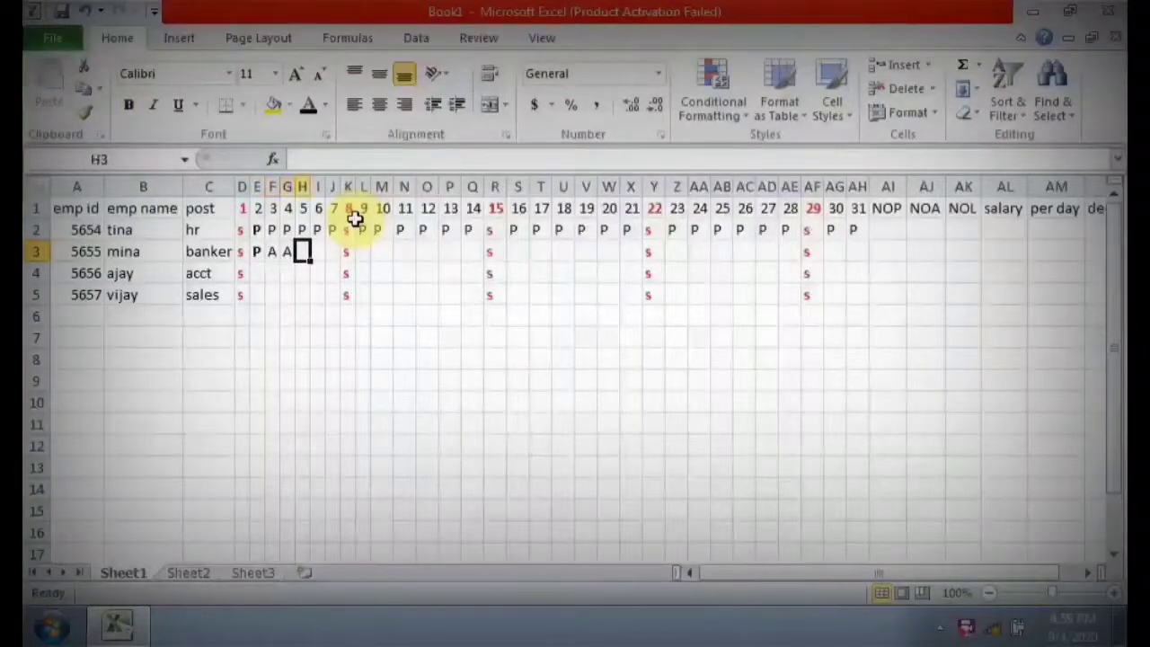
{"action": "type", "text": "A"}
{"action": "key", "text": "Right"}
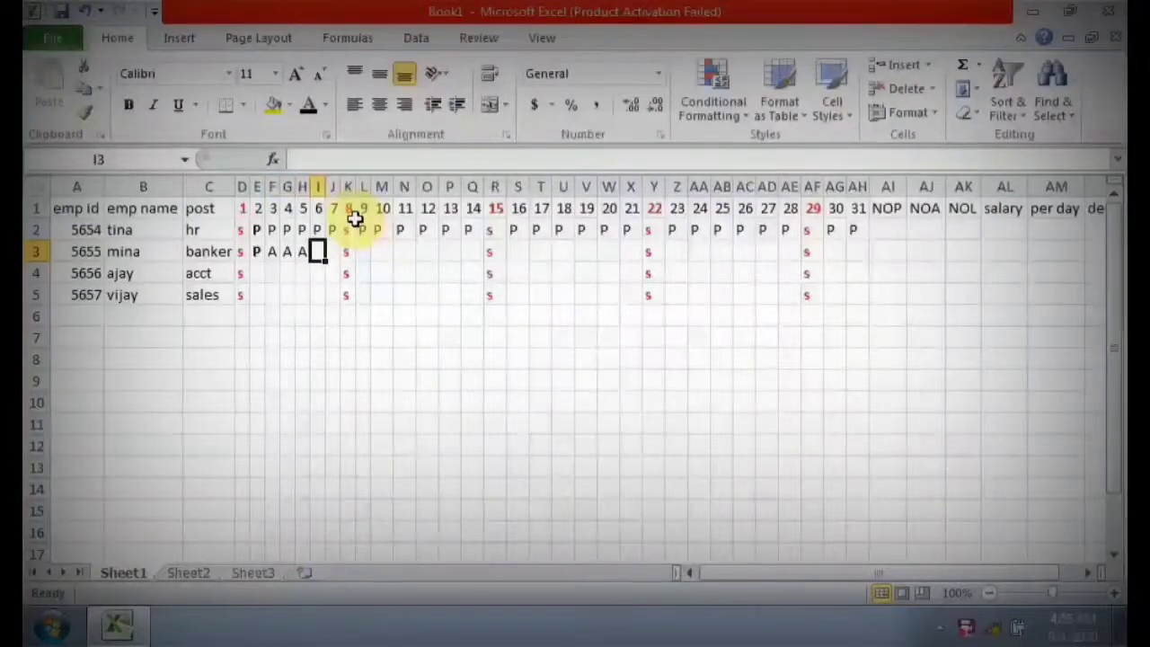
Enter P in row 3 for the second employee on days 6, 7 and 9 to 14, keeping s on day 8.
{"action": "type", "text": "P"}
{"action": "key", "text": "Right"}
{"action": "type", "text": "P"}
{"action": "key", "text": "Right"}
{"action": "key", "text": "Right"}
{"action": "type", "text": "P"}
{"action": "key", "text": "Right"}
{"action": "type", "text": "P"}
{"action": "key", "text": "Right"}
{"action": "type", "text": "P"}
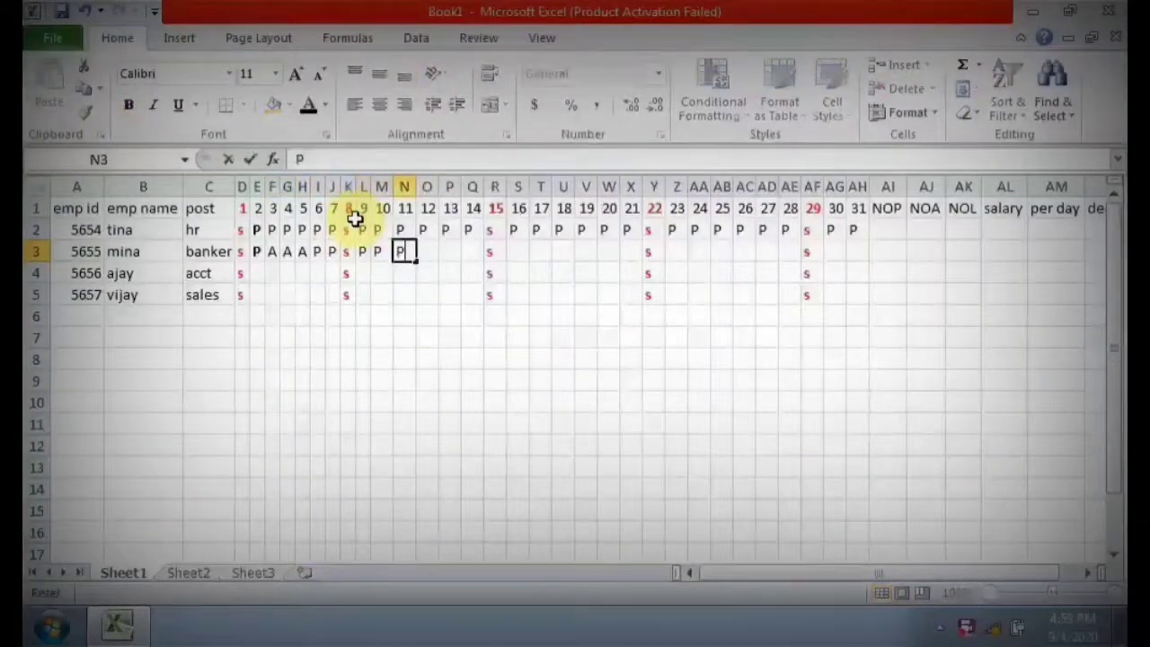
{"action": "key", "text": "Right"}
Enter P in row 3 for the second employee on days 16 to 21.
{"action": "type", "text": "P"}
{"action": "key", "text": "Right"}
{"action": "type", "text": "P"}
{"action": "key", "text": "Right"}
{"action": "type", "text": "P"}
{"action": "key", "text": "Right"}
{"action": "key", "text": "Right"}
{"action": "type", "text": "P"}
{"action": "key", "text": "Right"}
{"action": "type", "text": "P"}
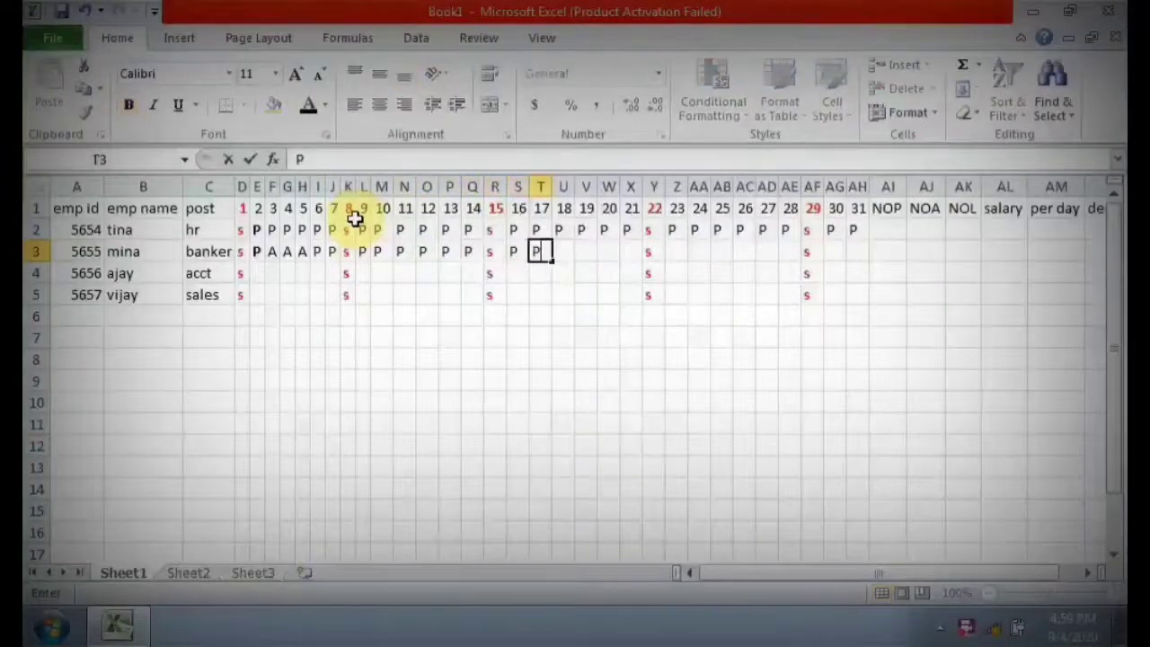
{"action": "key", "text": "Right"}
{"action": "type", "text": "P"}
{"action": "key", "text": "Right"}
{"action": "type", "text": "P"}
{"action": "key", "text": "Right"}
{"action": "type", "text": "P"}
Enter P in row 3 for the second employee on days 23 to 28, 30 and 31, keeping s on day 29.
{"action": "key", "text": "Right"}
{"action": "type", "text": "P"}
{"action": "key", "text": "Right"}
{"action": "key", "text": "Right"}
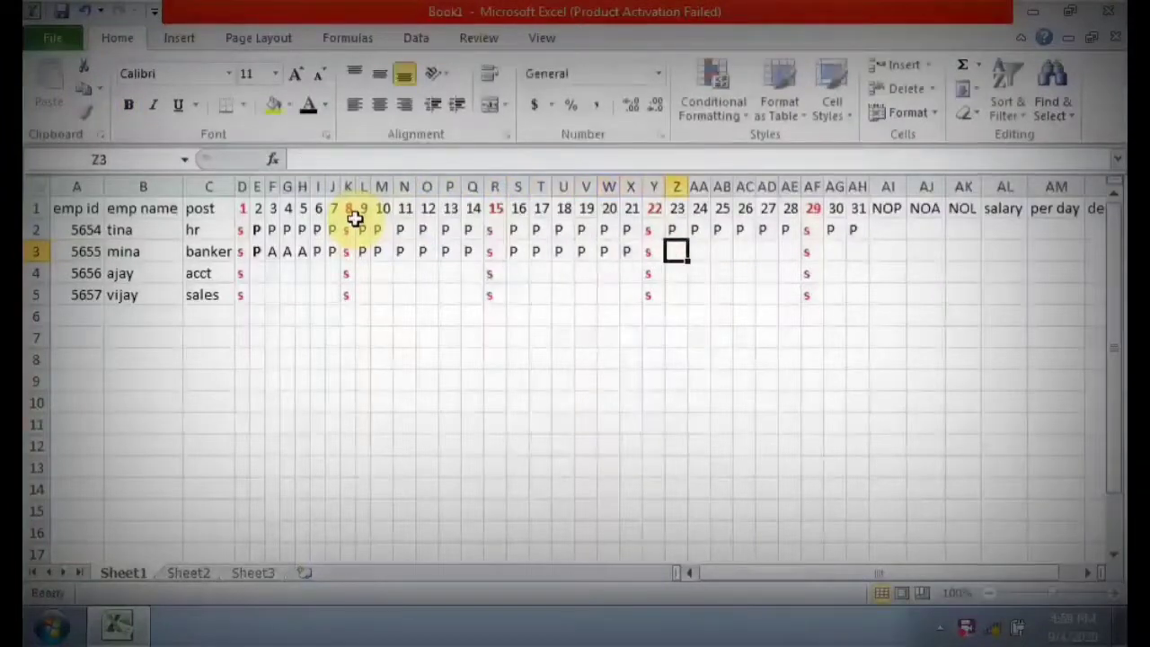
{"action": "key", "text": "P"}
{"action": "key", "text": "Right"}
{"action": "key", "text": "P"}
{"action": "key", "text": "Right"}
{"action": "key", "text": "P"}
{"action": "key", "text": "Right"}
{"action": "key", "text": "P"}
{"action": "key", "text": "Right"}
{"action": "key", "text": "P"}
{"action": "key", "text": "Right"}
{"action": "key", "text": "P"}
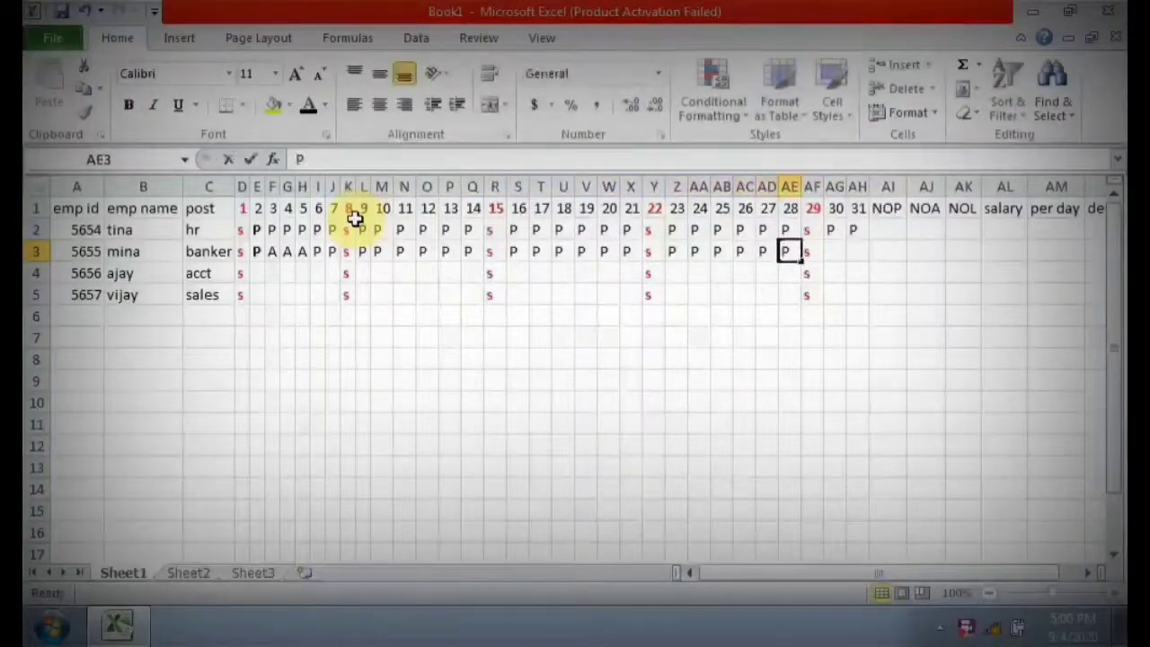
{"action": "key", "text": "Right"}
{"action": "key", "text": "Right"}
{"action": "type", "text": "P"}
{"action": "key", "text": "Right"}
{"action": "type", "text": "P"}
{"action": "key", "text": "Return"}
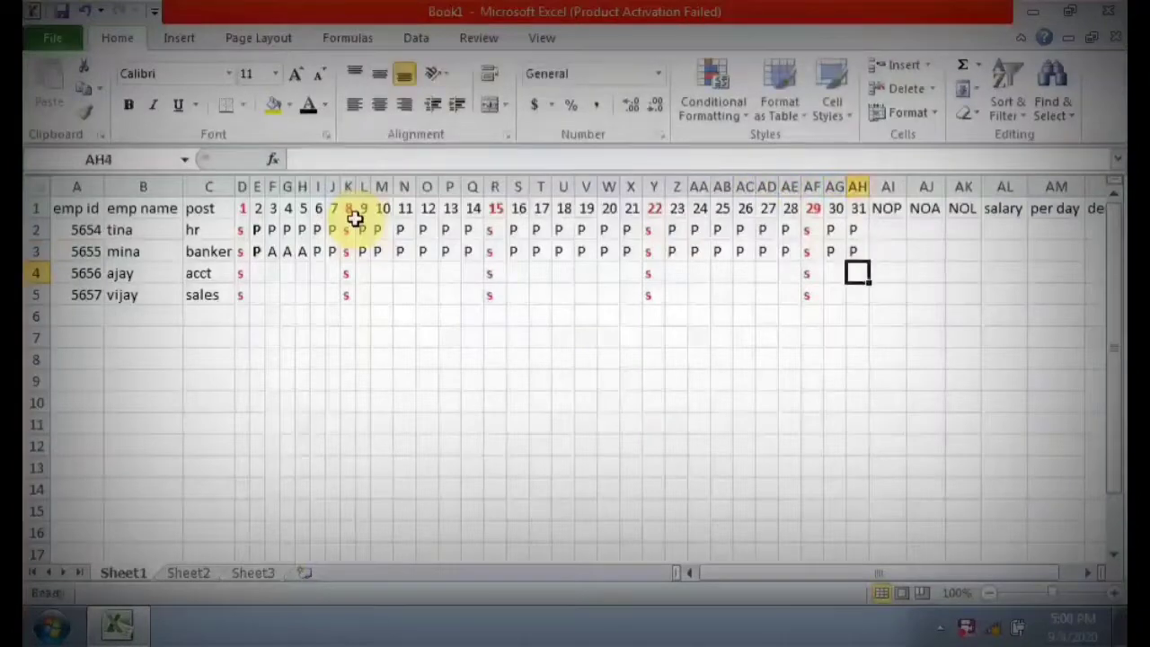
Enter L in cell E4 to mark leave for the third employee on day 2.
{"action": "key", "text": "Left"}
{"action": "key", "text": "Left"}
{"action": "key", "text": "Left"}
{"action": "key", "text": "Left"}
{"action": "key", "text": "Left"}
{"action": "key", "text": "Left"}
{"action": "key", "text": "Left"}
{"action": "key", "text": "Left"}
{"action": "key", "text": "Left"}
{"action": "key", "text": "Left"}
{"action": "key", "text": "Left"}
{"action": "key", "text": "Left"}
{"action": "key", "text": "Left"}
{"action": "key", "text": "Left"}
{"action": "key", "text": "Left"}
{"action": "key", "text": "Left"}
{"action": "key", "text": "Left"}
{"action": "key", "text": "Left"}
{"action": "key", "text": "Left"}
{"action": "key", "text": "Left"}
{"action": "key", "text": "Left"}
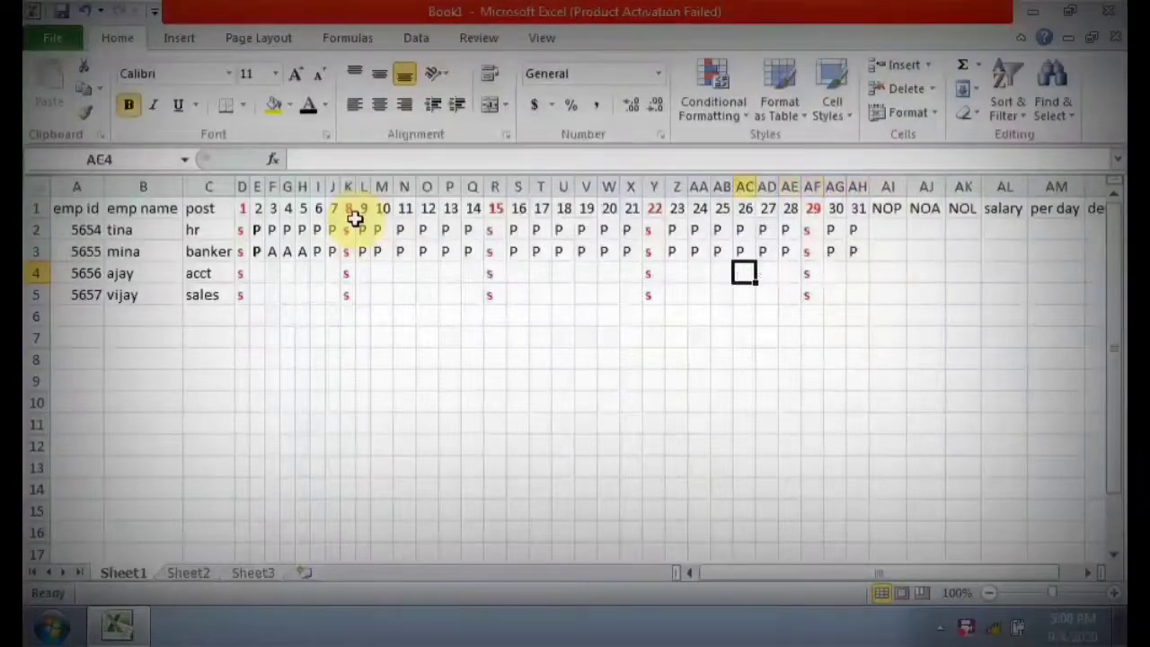
{"action": "key", "text": "Left"}
{"action": "key", "text": "Left"}
{"action": "key", "text": "Left"}
{"action": "key", "text": "Left"}
{"action": "key", "text": "Left"}
{"action": "key", "text": "Left"}
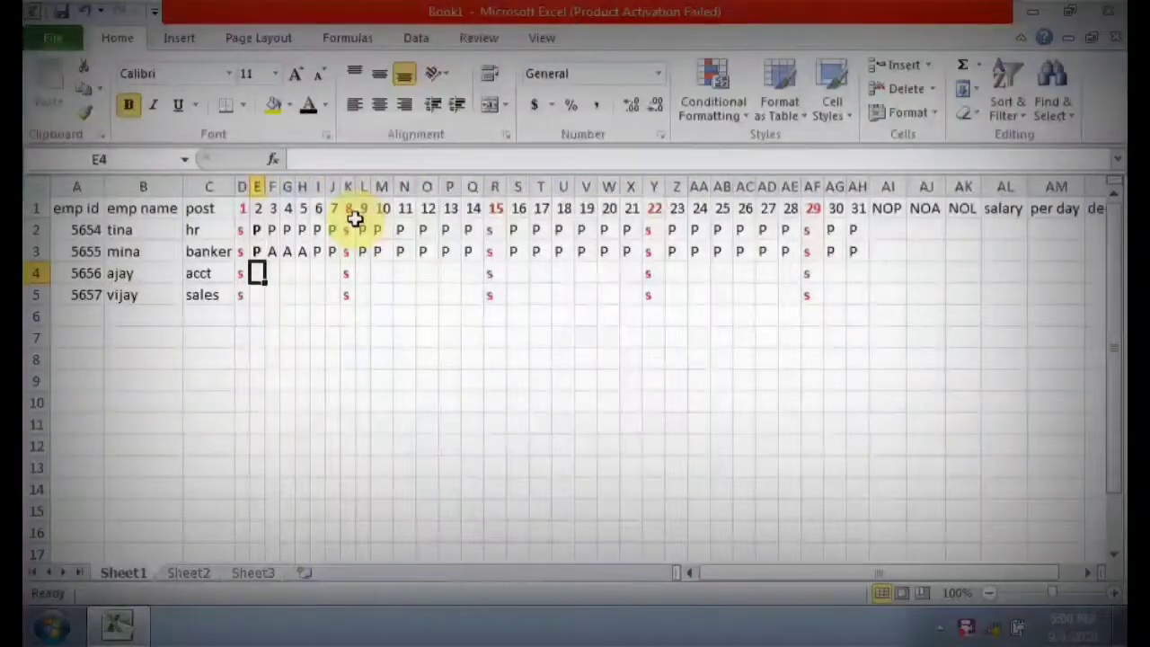
{"action": "type", "text": "L"}
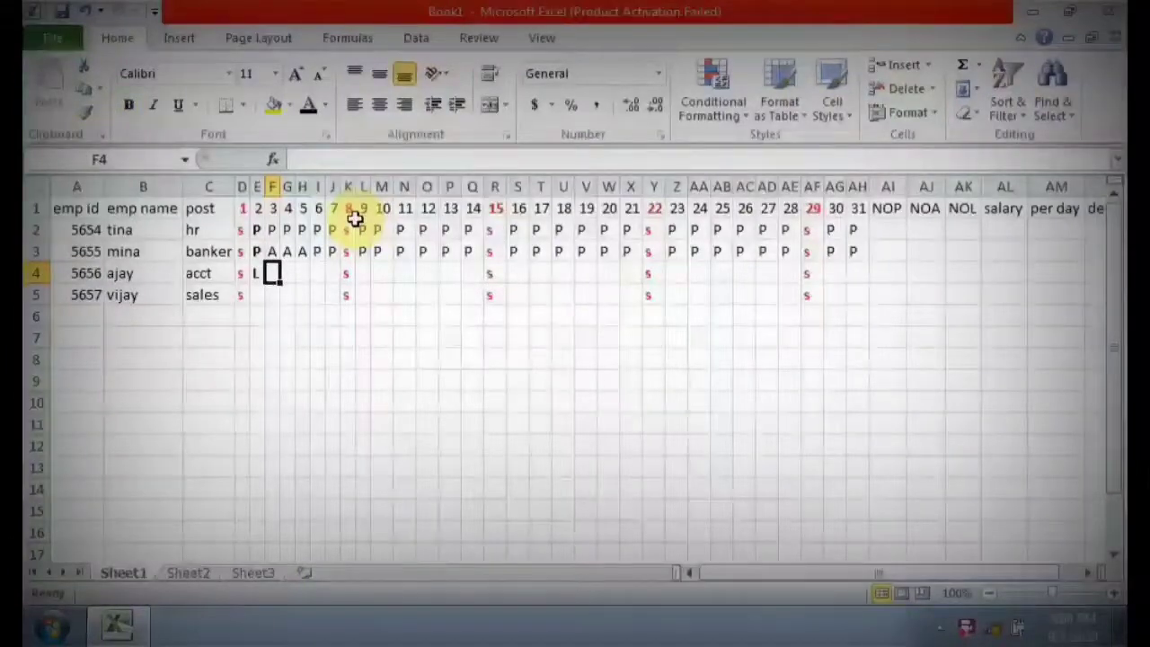
Enter P in row 4 for the third employee on days 3 to 31, keeping s on days 8, 15, 22 and 29.
{"action": "type", "text": "P"}
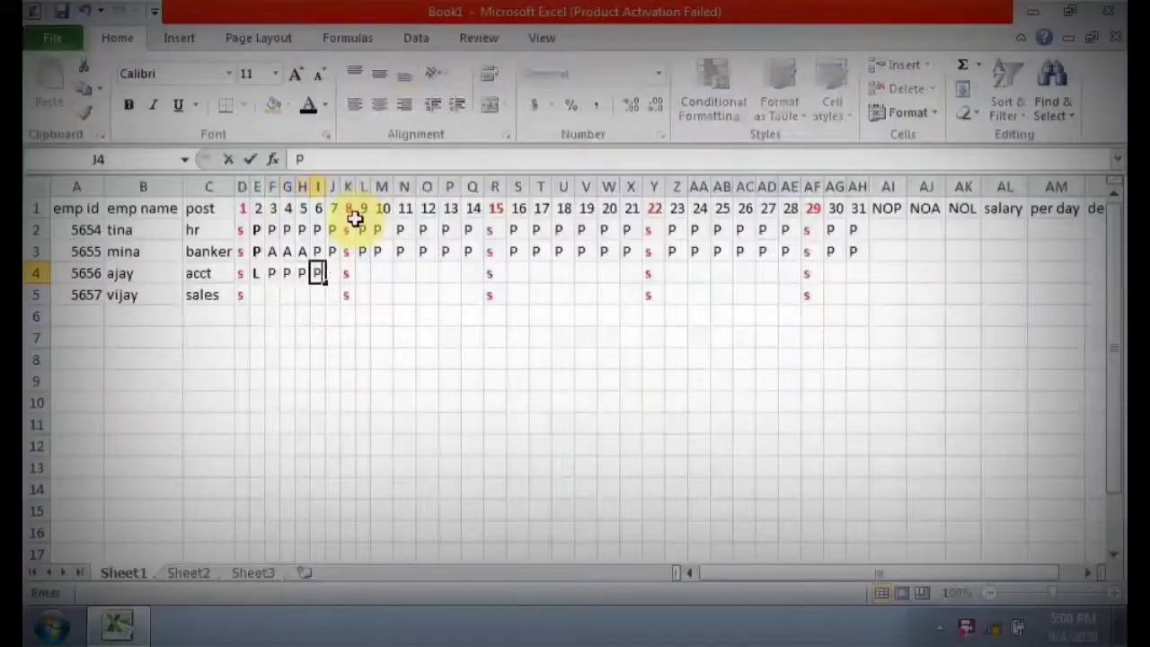
{"action": "type", "text": "\tP\tP\tP\tP\t\tP\tP\tP\tP\tP\tP\t\t"}
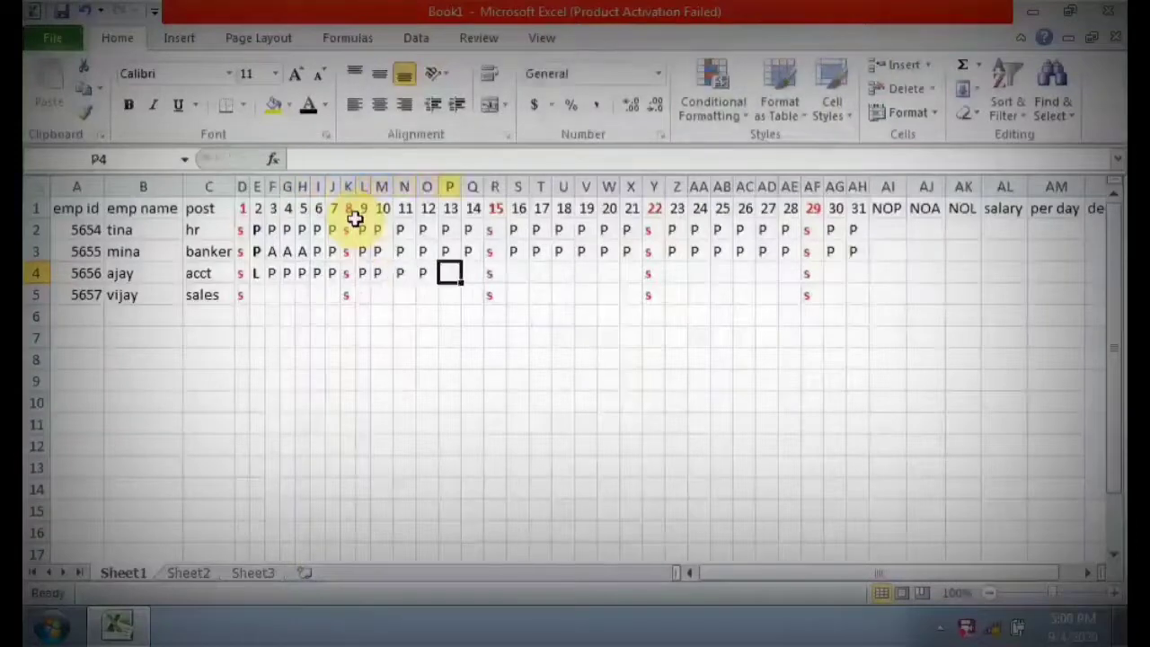
{"action": "type", "text": "P"}
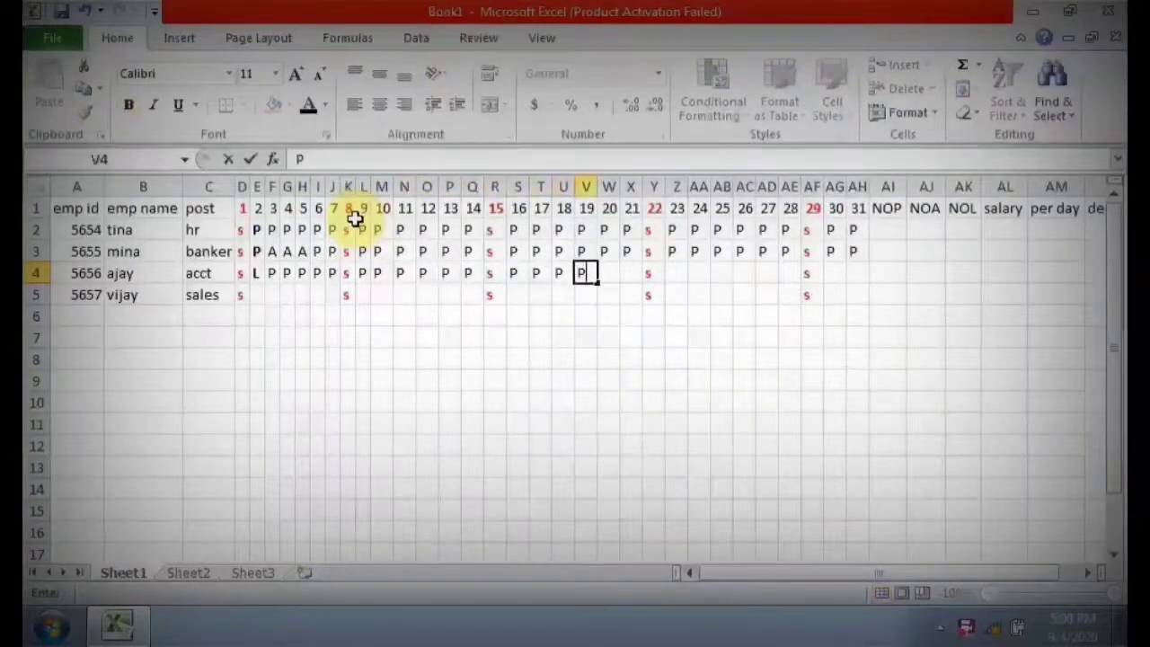
{"action": "type", "text": "\tP\tP\tP\tP\tP\t\tP\tP\tP\tP\t"}
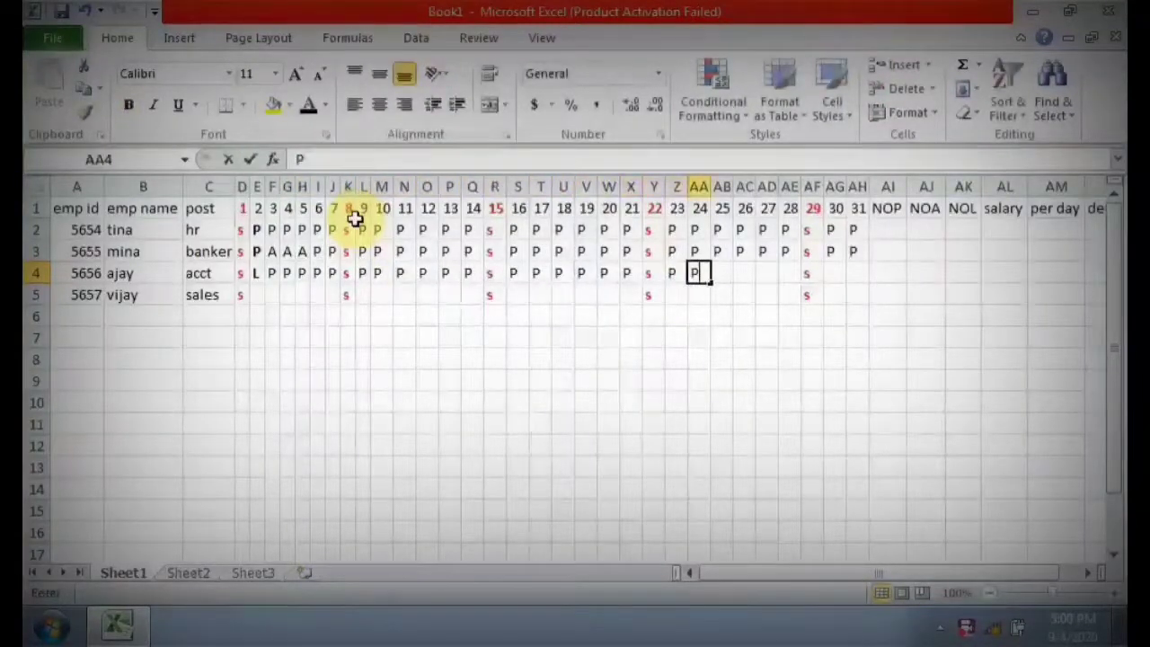
{"action": "type", "text": "P\tP\t\tP\tP"}
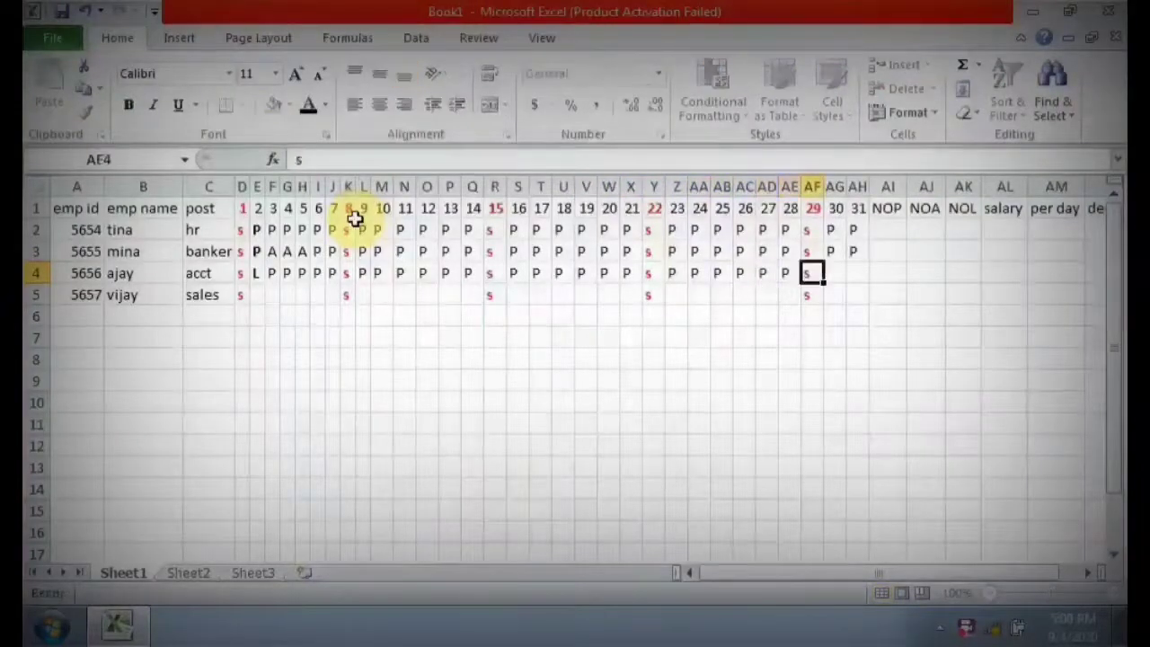
{"action": "key", "text": "Return"}
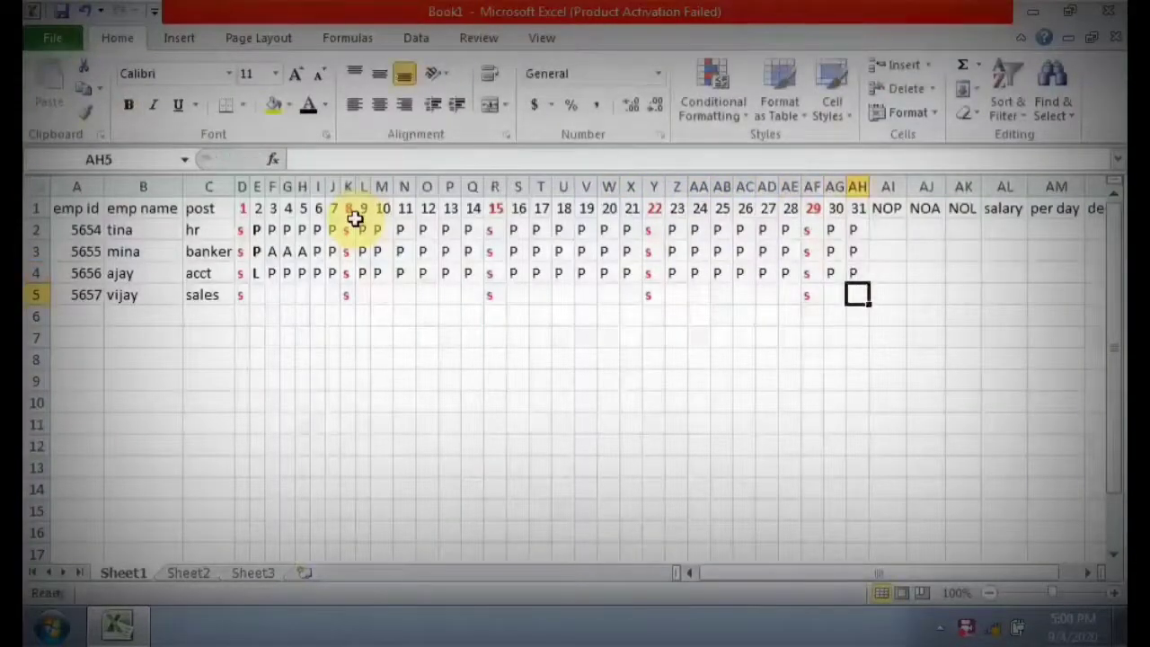
Enter P on days 2 and 3 and L on day 4 in row 5 for the fourth employee.
{"action": "key", "text": "Left"}
{"action": "key", "text": "Left"}
{"action": "key", "text": "Left"}
{"action": "key", "text": "Left"}
{"action": "key", "text": "Left"}
{"action": "key", "text": "Left"}
{"action": "key", "text": "Left"}
{"action": "key", "text": "Left"}
{"action": "key", "text": "Left"}
{"action": "key", "text": "Left"}
{"action": "key", "text": "Left"}
{"action": "key", "text": "Left"}
{"action": "key", "text": "Left"}
{"action": "key", "text": "Left"}
{"action": "key", "text": "Left"}
{"action": "key", "text": "Left"}
{"action": "key", "text": "Left"}
{"action": "key", "text": "Left"}
{"action": "key", "text": "Left"}
{"action": "key", "text": "Left"}
{"action": "key", "text": "Left"}
{"action": "key", "text": "Left"}
{"action": "key", "text": "Left"}
{"action": "key", "text": "Left"}
{"action": "key", "text": "Left"}
{"action": "key", "text": "Left"}
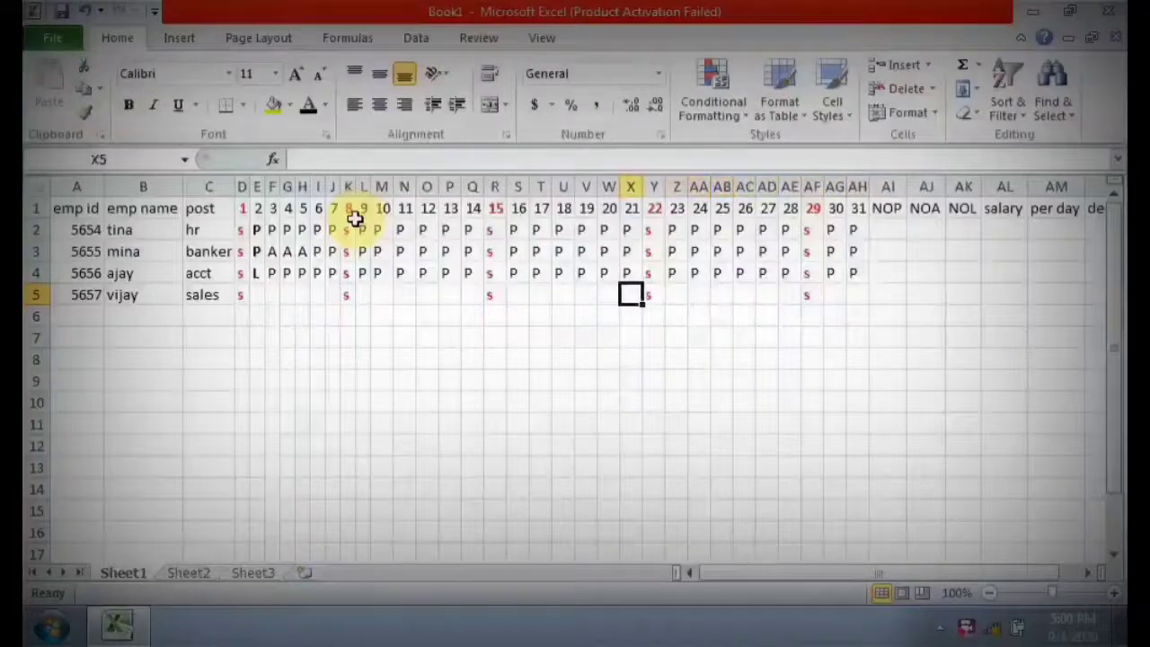
{"action": "key", "text": "Left"}
{"action": "key", "text": "Left"}
{"action": "key", "text": "Left"}
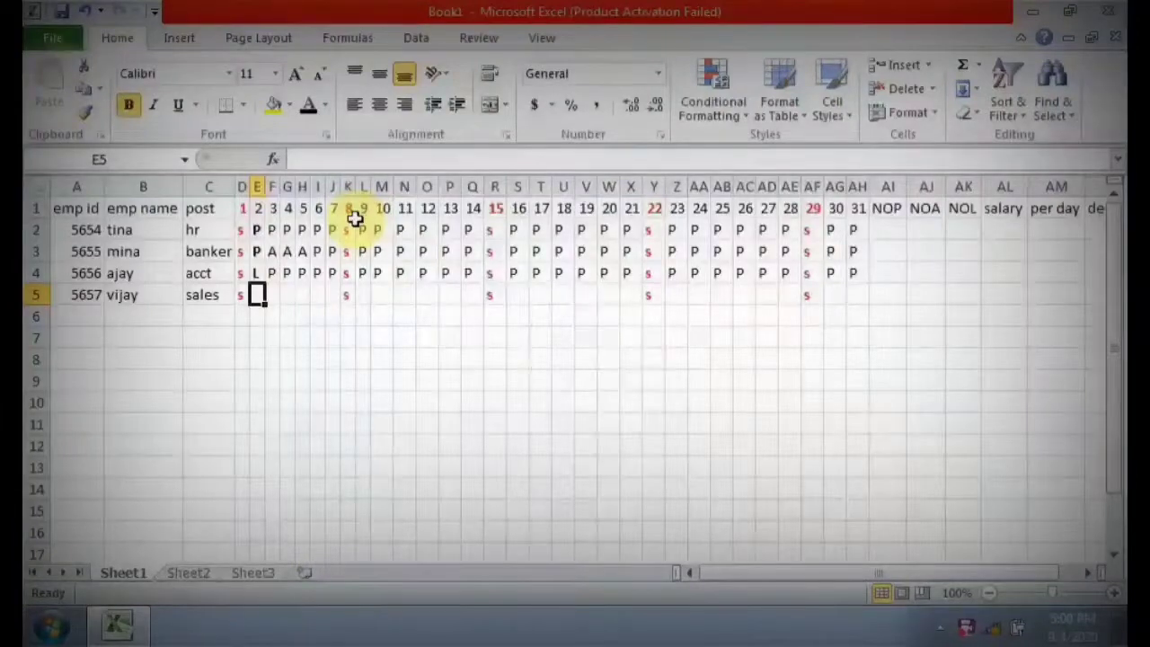
{"action": "type", "text": "P"}
{"action": "key", "text": "Right"}
{"action": "type", "text": "P"}
{"action": "key", "text": "Right"}
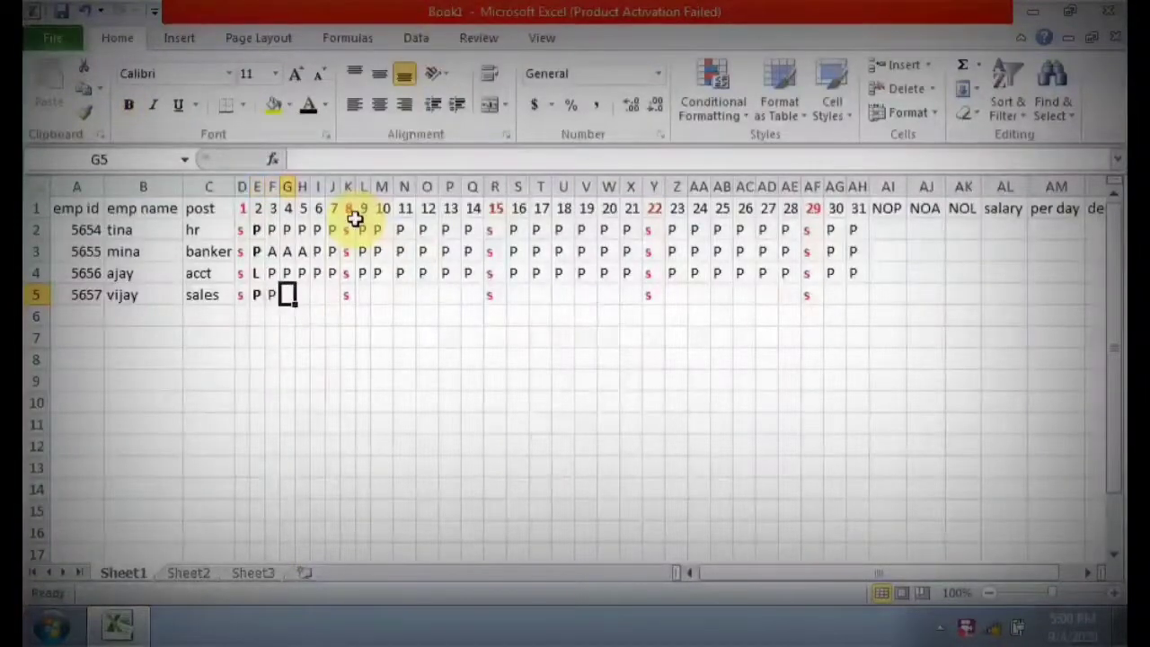
{"action": "type", "text": "L"}
{"action": "key", "text": "Right"}
Enter P on days 5 to 7 and A on day 9 in row 5, keeping s on day 8.
{"action": "type", "text": "P"}
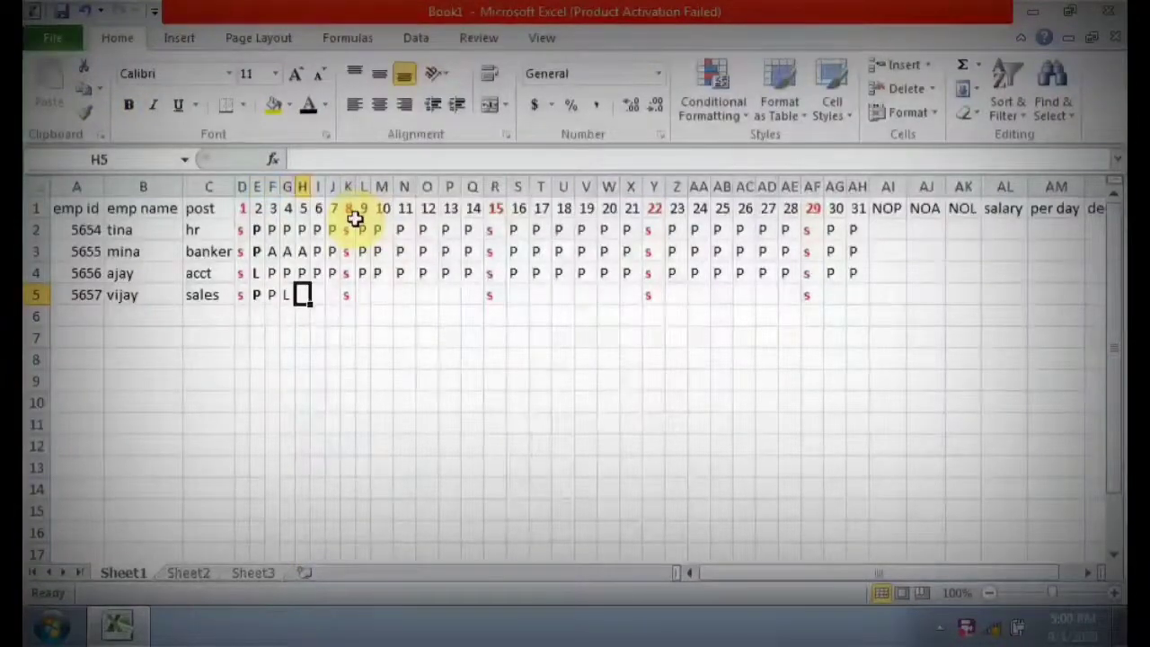
{"action": "key", "text": "Right"}
{"action": "type", "text": "P"}
{"action": "key", "text": "Right"}
{"action": "type", "text": "P"}
{"action": "key", "text": "Right"}
{"action": "type", "text": "s"}
{"action": "key", "text": "Right"}
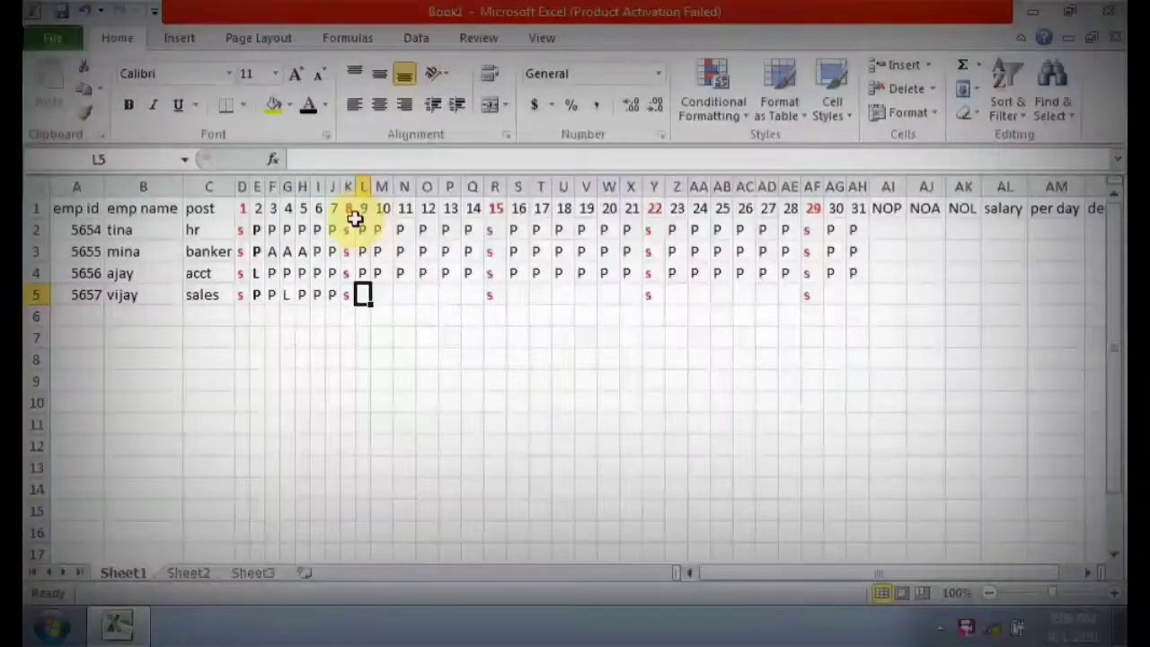
{"action": "type", "text": "A"}
{"action": "key", "text": "Right"}
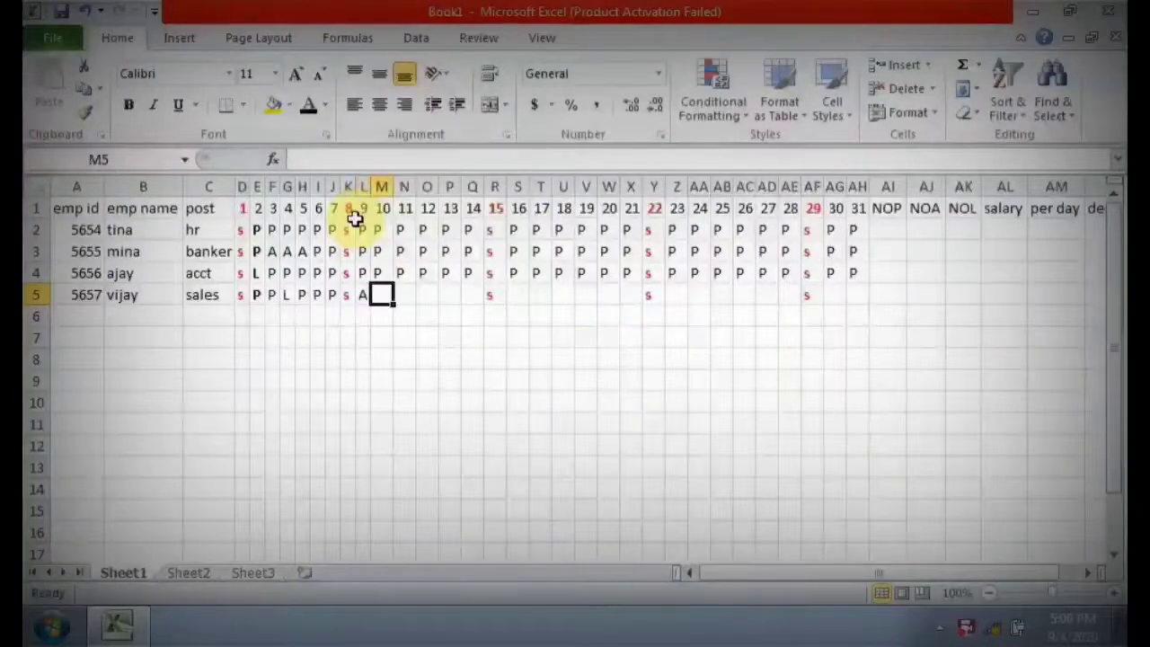
Enter P in row 5 for the fourth employee on days 10 to 14.
{"action": "type", "text": "P"}
{"action": "key", "text": "Right"}
{"action": "type", "text": "P"}
{"action": "key", "text": "Right"}
{"action": "type", "text": "P"}
{"action": "key", "text": "Right"}
Enter P in row 5 for the fourth employee on days 16 to 21.
{"action": "type", "text": "P"}
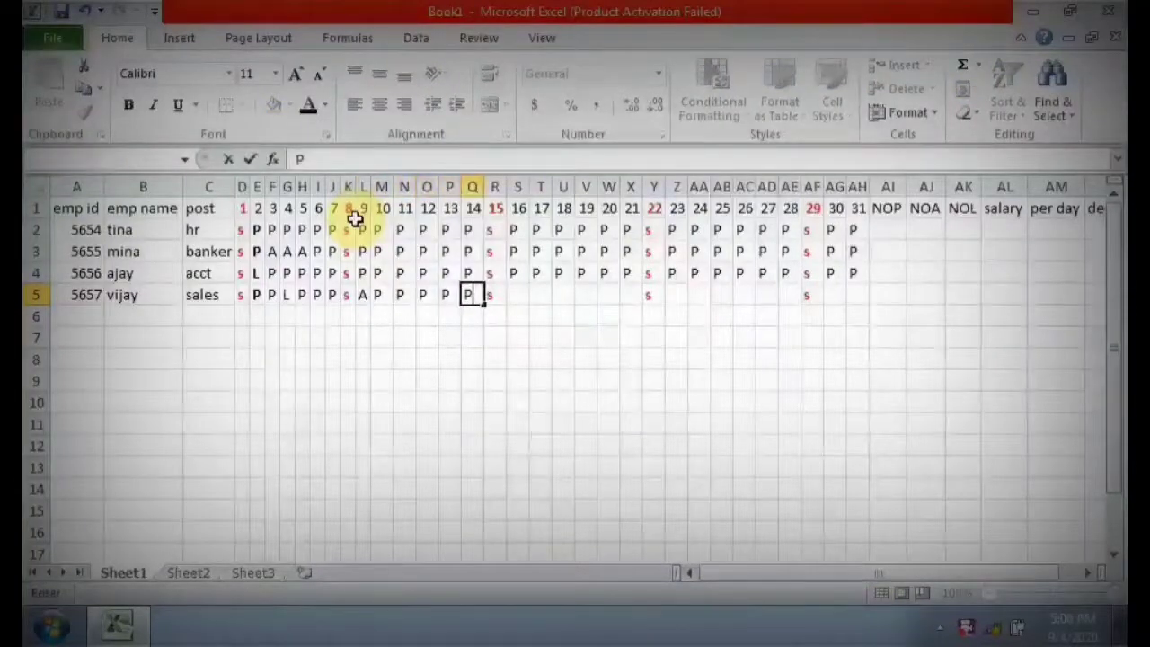
{"action": "key", "text": "Right"}
{"action": "key", "text": "Right"}
{"action": "key", "text": "P"}
{"action": "key", "text": "Right"}
{"action": "key", "text": "P"}
{"action": "key", "text": "Right"}
{"action": "key", "text": "P"}
{"action": "key", "text": "Right"}
Enter P in row 5 for the fourth employee on days 23 to 28, keeping s on days 22 and 29.
{"action": "key", "text": "P"}
{"action": "key", "text": "Right"}
{"action": "type", "text": "P"}
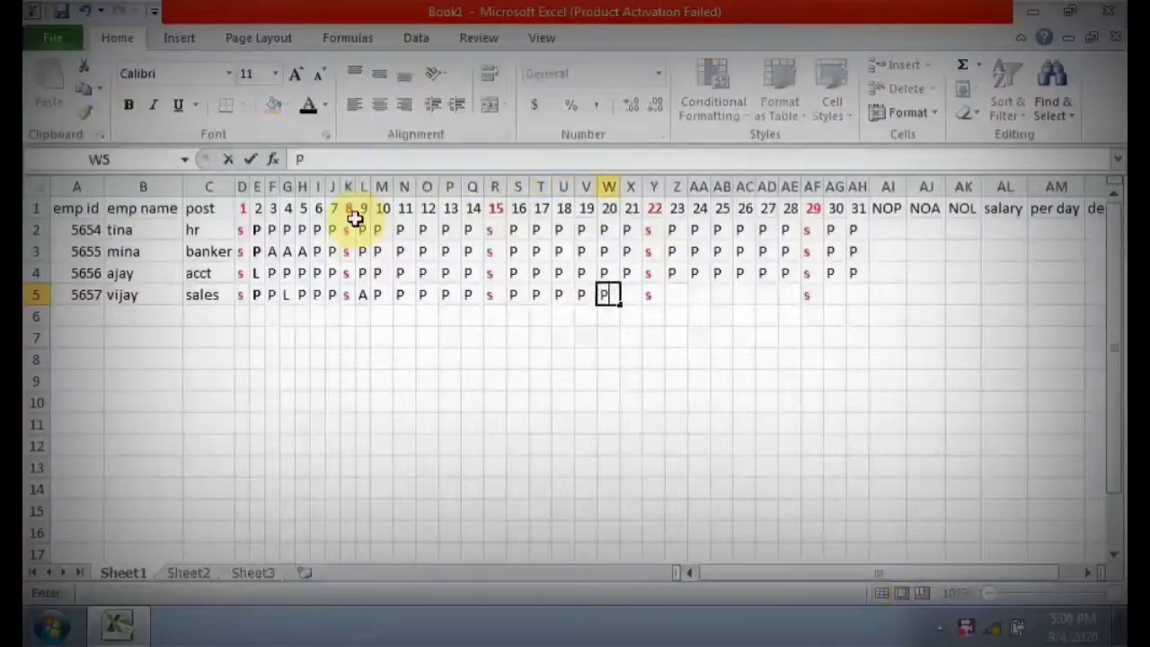
{"action": "key", "text": "Right"}
{"action": "type", "text": "P"}
{"action": "key", "text": "Right"}
{"action": "key", "text": "Right"}
{"action": "type", "text": "P"}
{"action": "key", "text": "Right"}
{"action": "key", "text": "P"}
{"action": "key", "text": "Right"}
{"action": "type", "text": "P"}
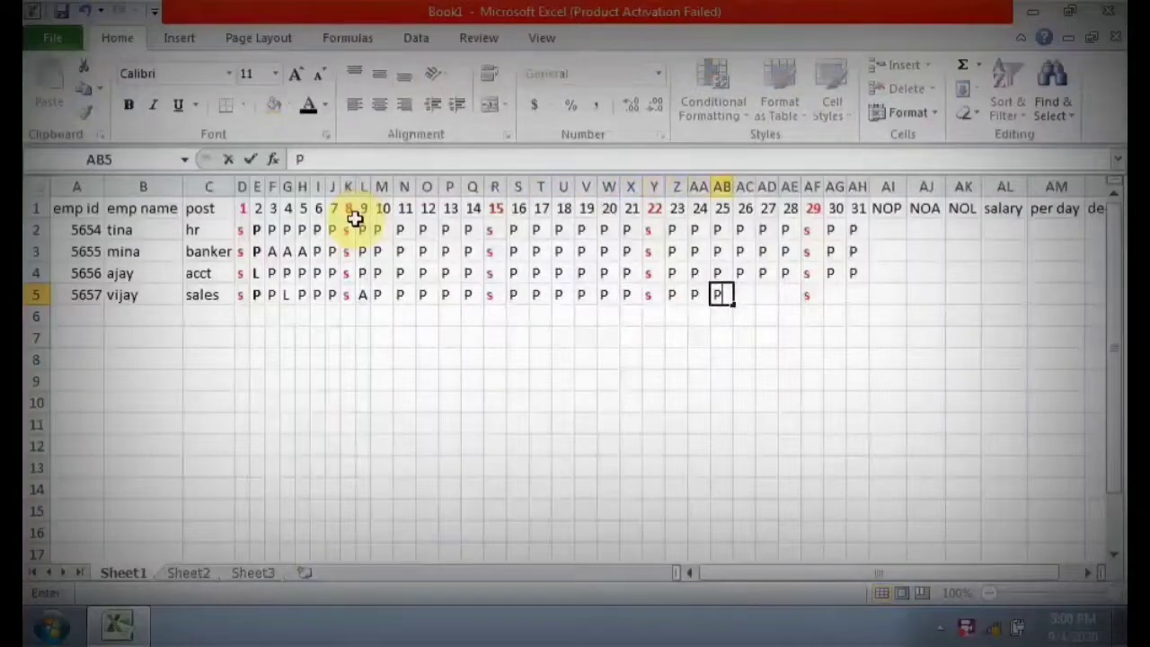
{"action": "key", "text": "Right"}
{"action": "type", "text": "P"}
{"action": "key", "text": "Right"}
{"action": "type", "text": "P"}
Enter P in row 5 for the fourth employee on days 30 and 31.
{"action": "key", "text": "Right"}
{"action": "type", "text": "P"}
{"action": "key", "text": "Right"}
{"action": "key", "text": "Right"}
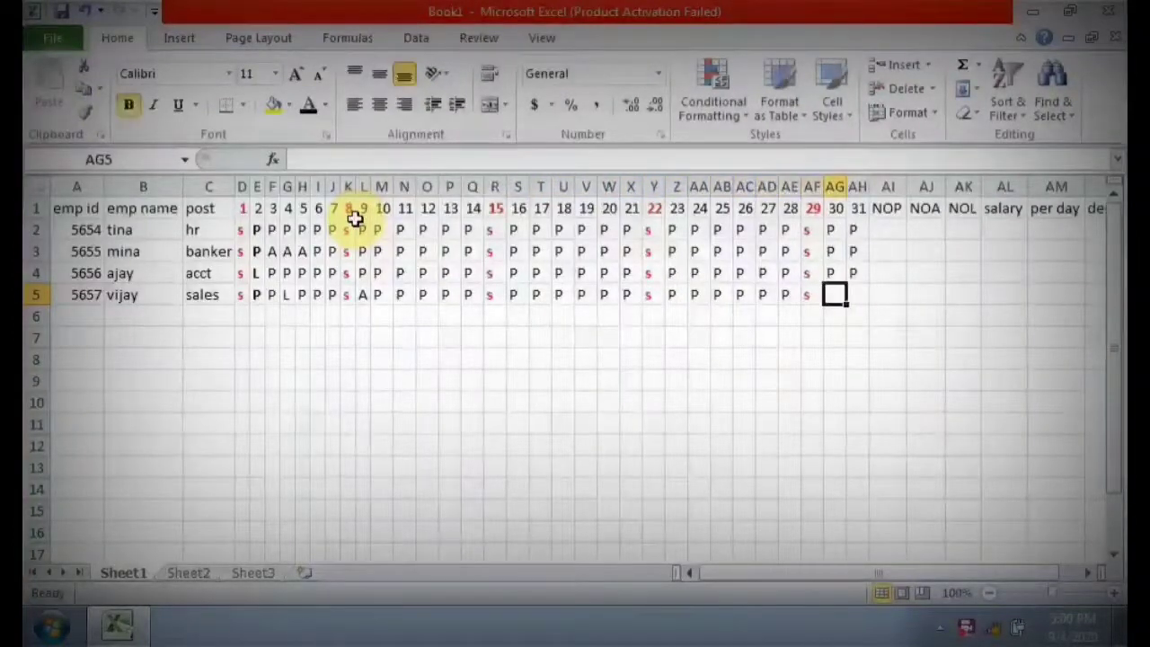
{"action": "type", "text": "P"}
{"action": "key", "text": "Right"}
{"action": "type", "text": "P"}
{"action": "key", "text": "Right"}
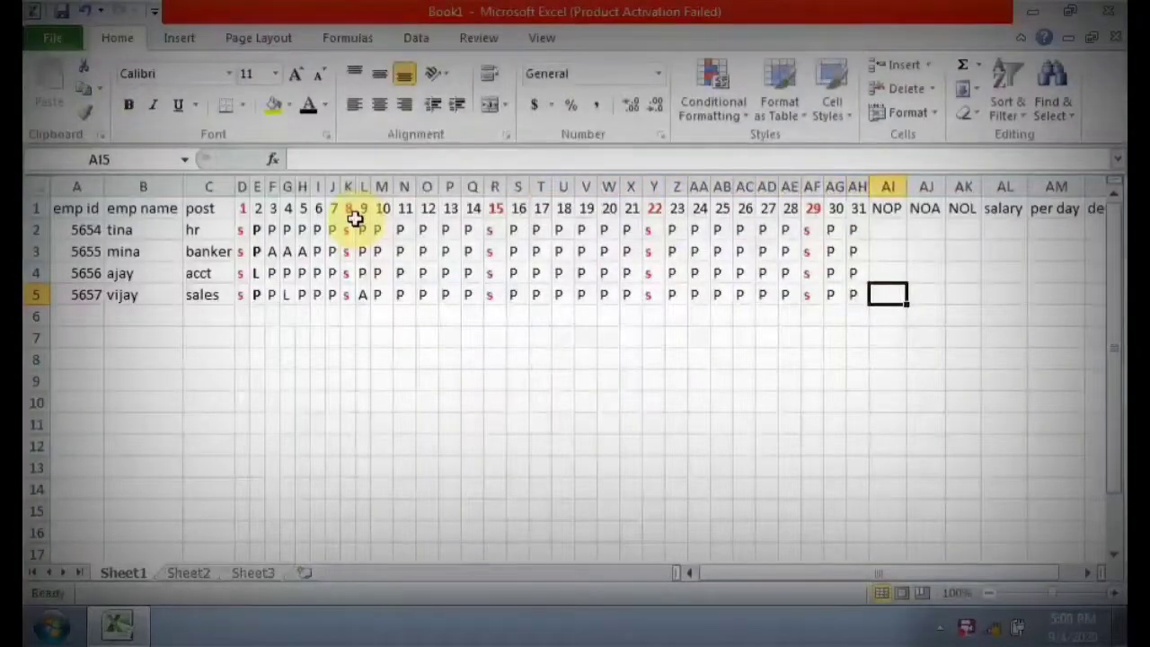
{"action": "key", "text": "Up"}
{"action": "key", "text": "Up"}
{"action": "key", "text": "Up"}
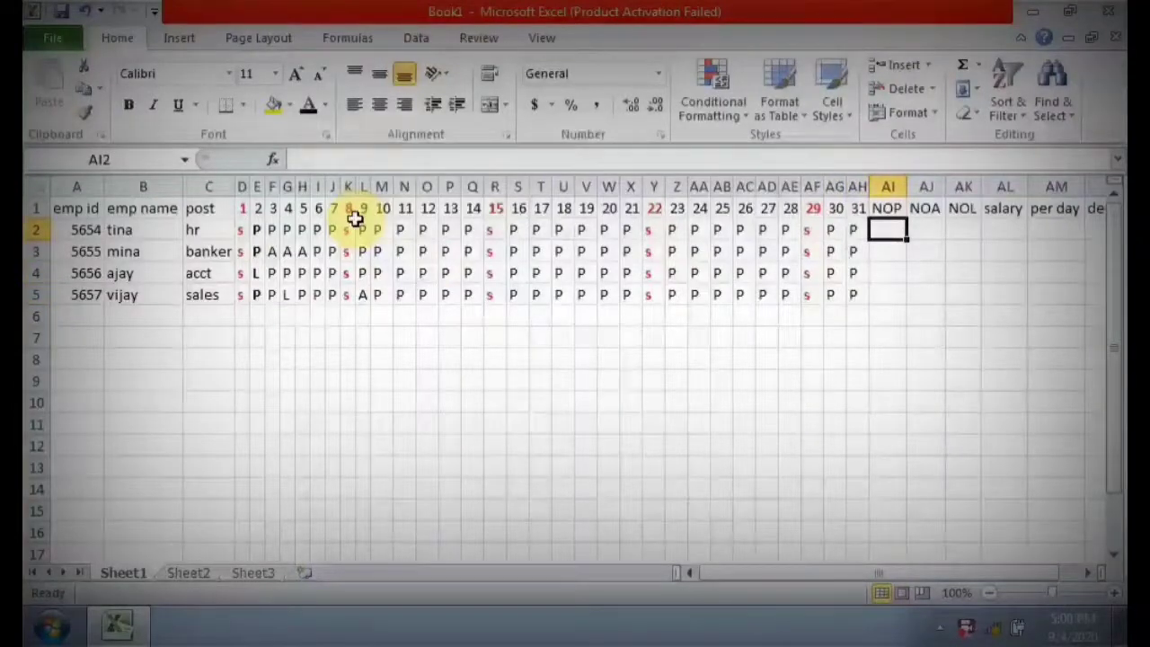
{"action": "key", "text": "Right"}
{"action": "key", "text": "Right"}
{"action": "key", "text": "Left"}
{"action": "key", "text": "Left"}
{"action": "key", "text": "Right"}
{"action": "key", "text": "Right"}
{"action": "key", "text": "Right"}
{"action": "key", "text": "Left"}
{"action": "key", "text": "Left"}
{"action": "key", "text": "Left"}
{"action": "key", "text": "Right"}
{"action": "key", "text": "Right"}
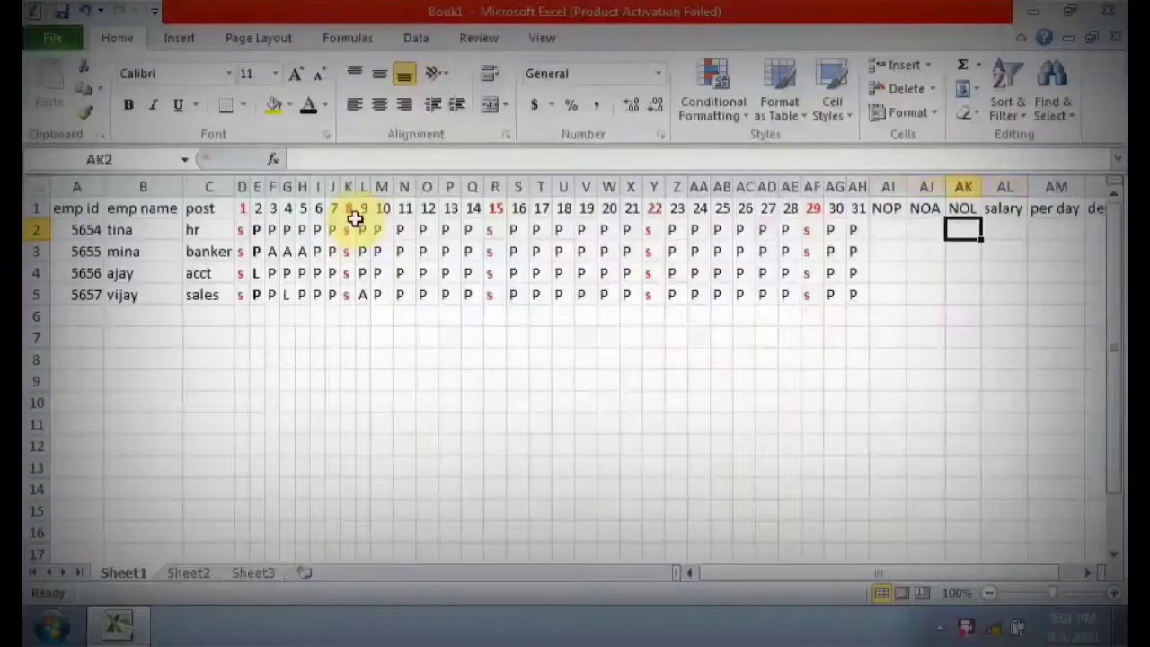
{"action": "key", "text": "Right"}
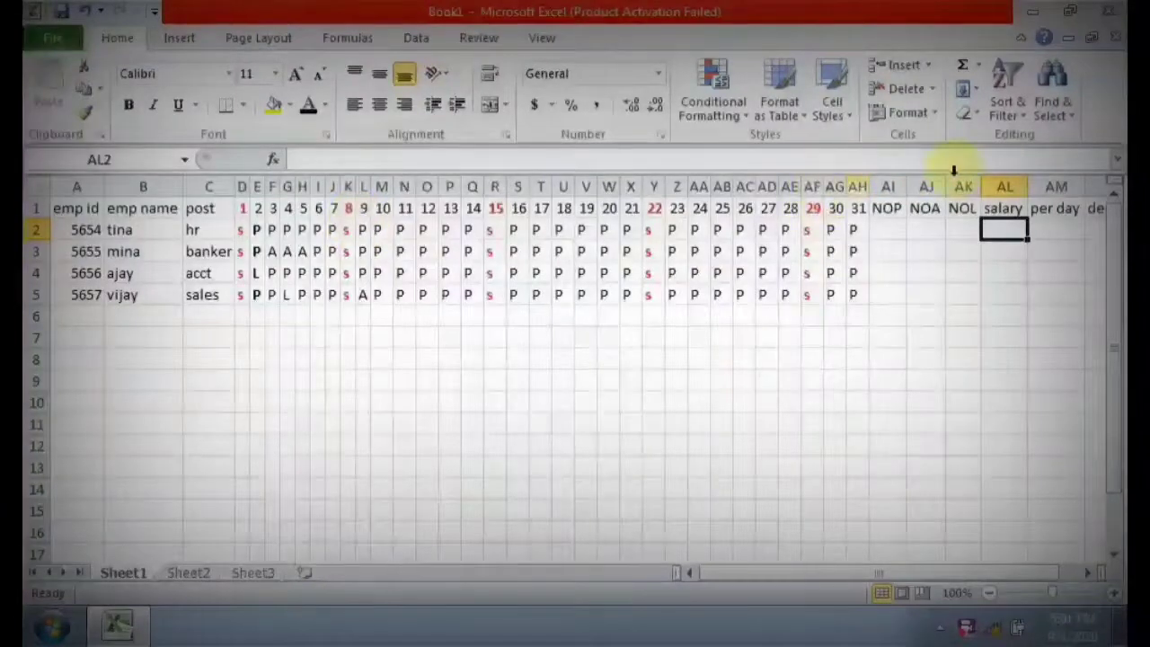
Count the present days in the NOP column with =COUNTIF(D2:AH2,"P") in AI2 and fill the formula down to AI5.
{"action": "left_click", "coordinate": [893, 226]}
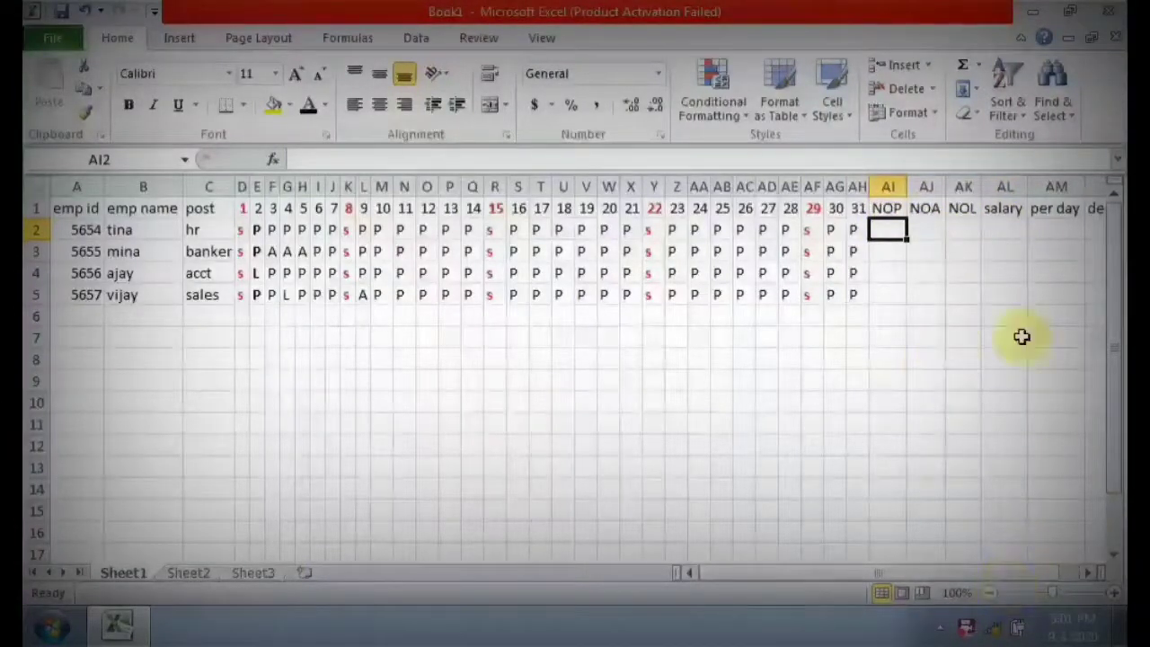
{"action": "type", "text": "="}
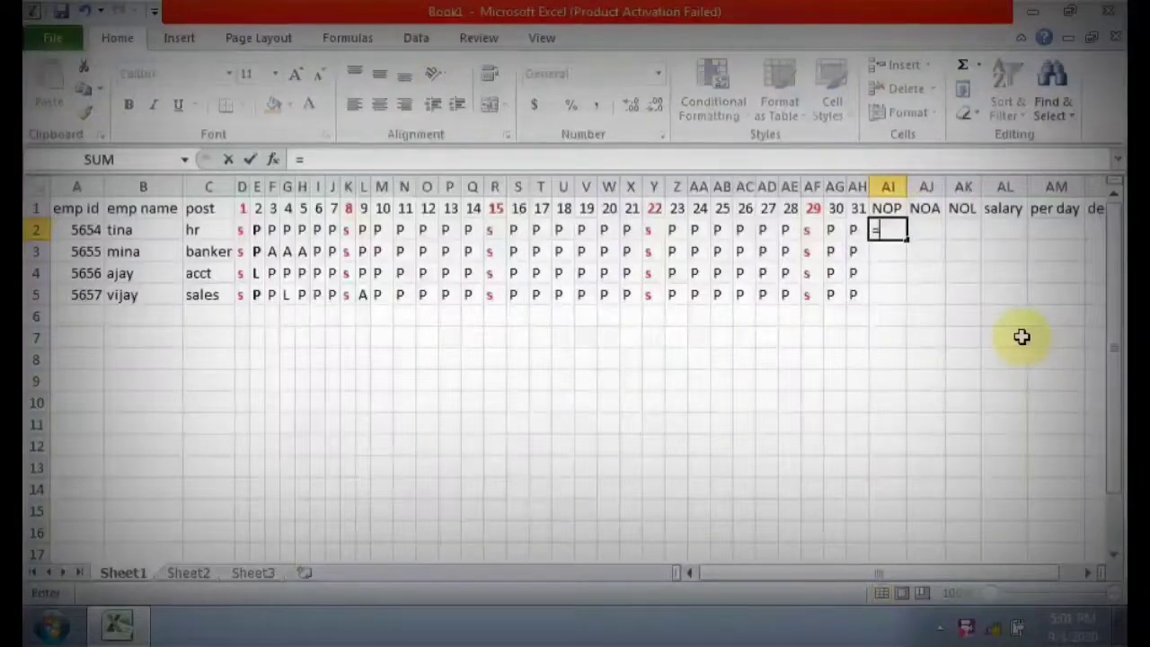
{"action": "type", "text": "COUNT"}
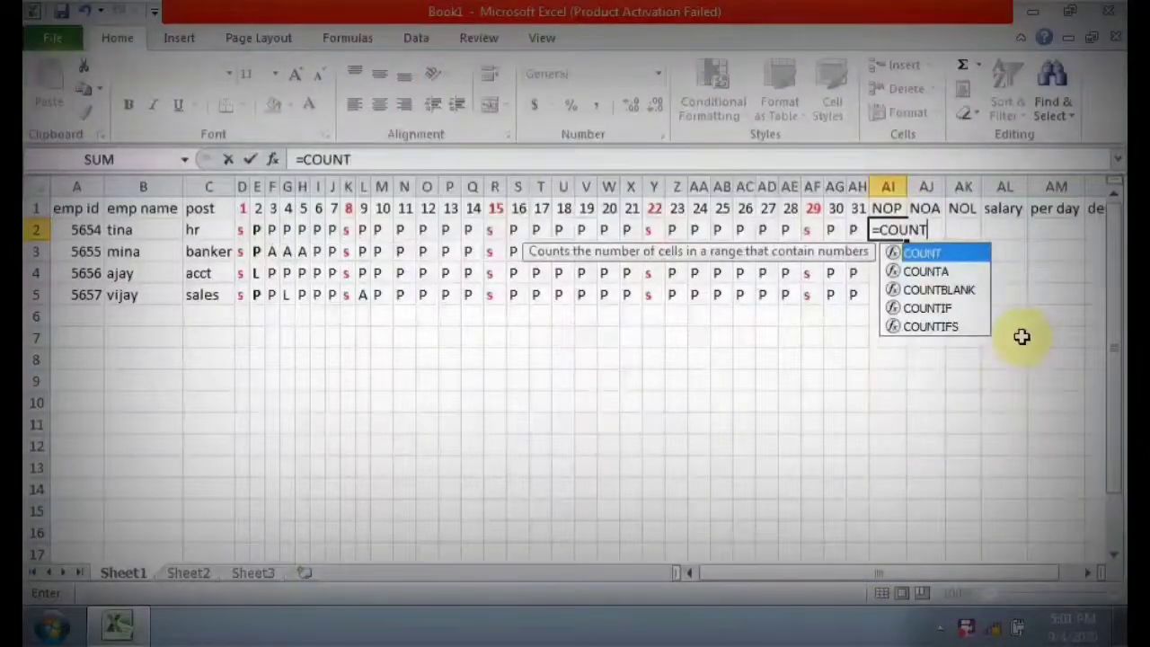
{"action": "type", "text": "IF"}
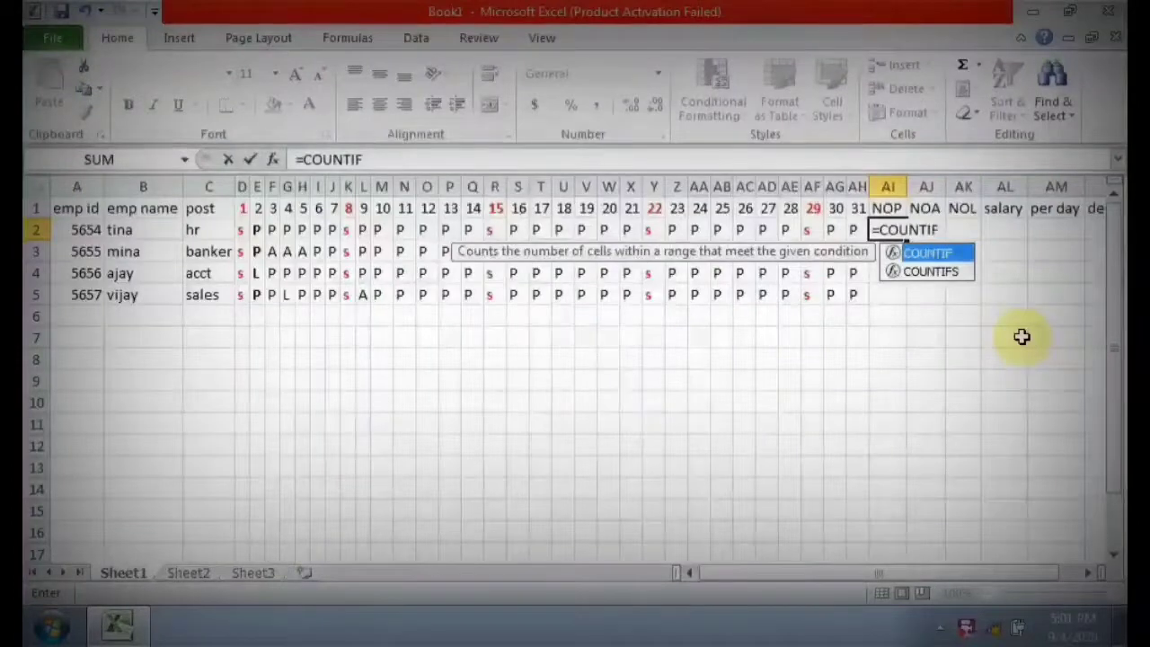
{"action": "type", "text": "("}
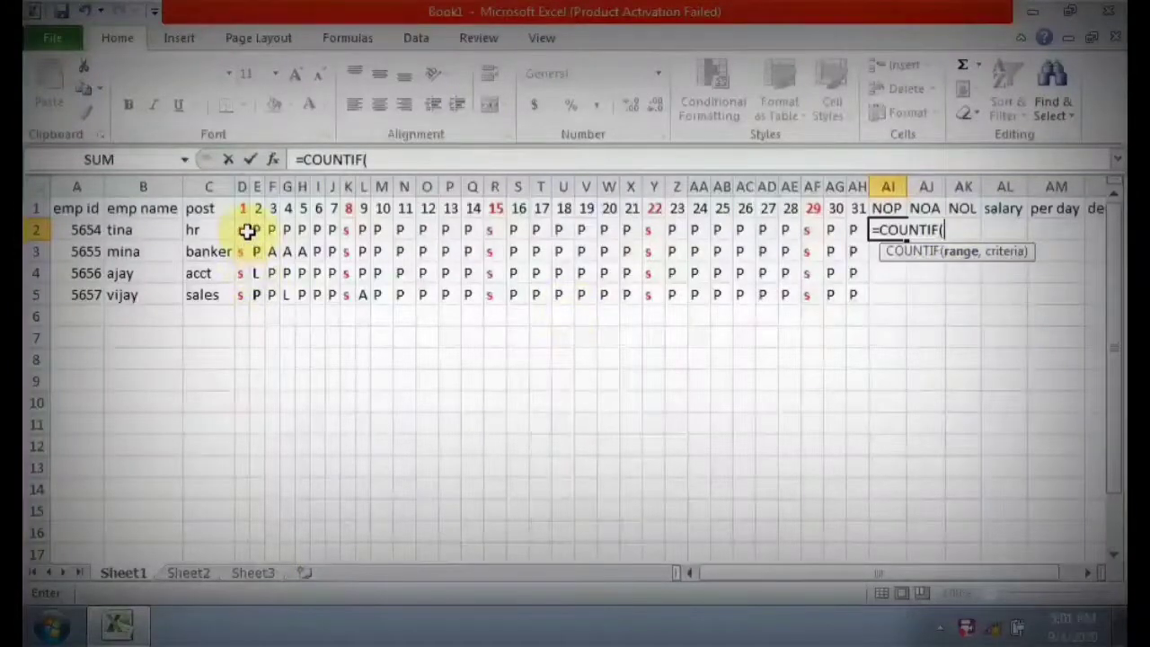
{"action": "left_click_drag", "start_coordinate": [246, 231], "coordinate": [853, 231]}
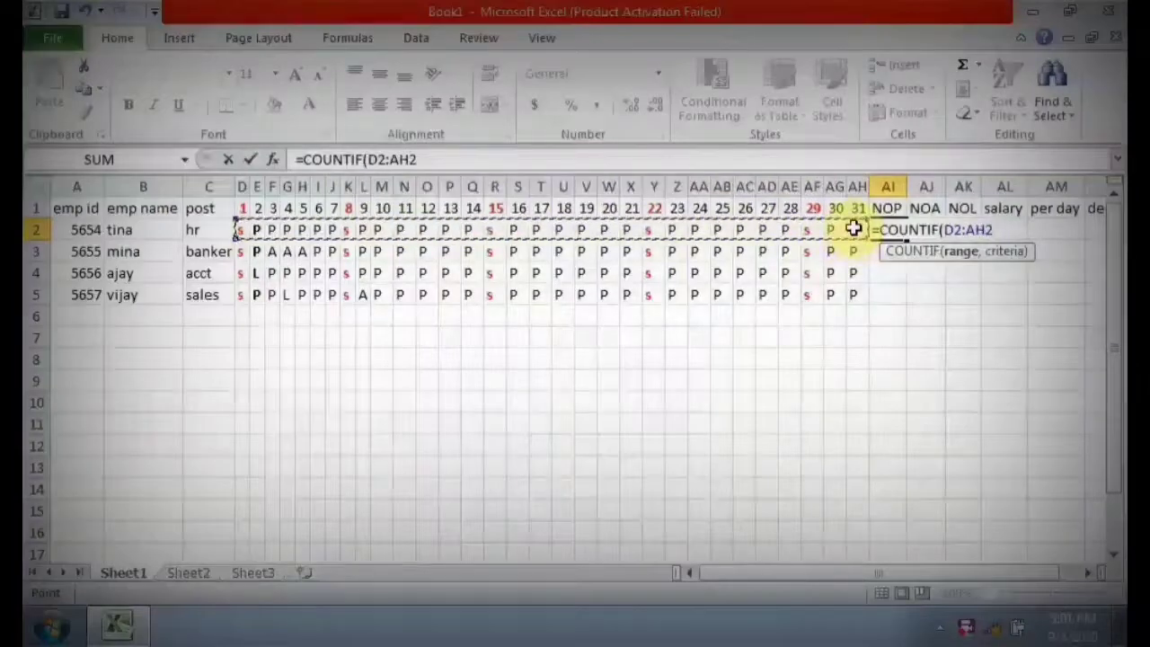
{"action": "type", "text": ","}
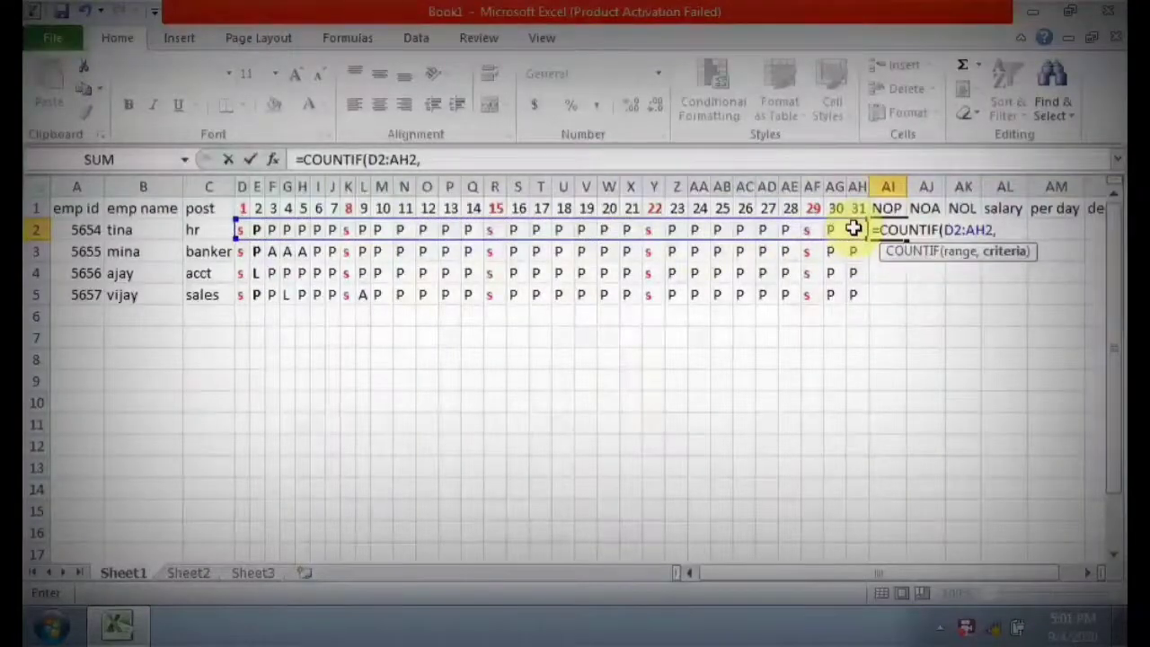
{"action": "type", "text": "\"P\""}
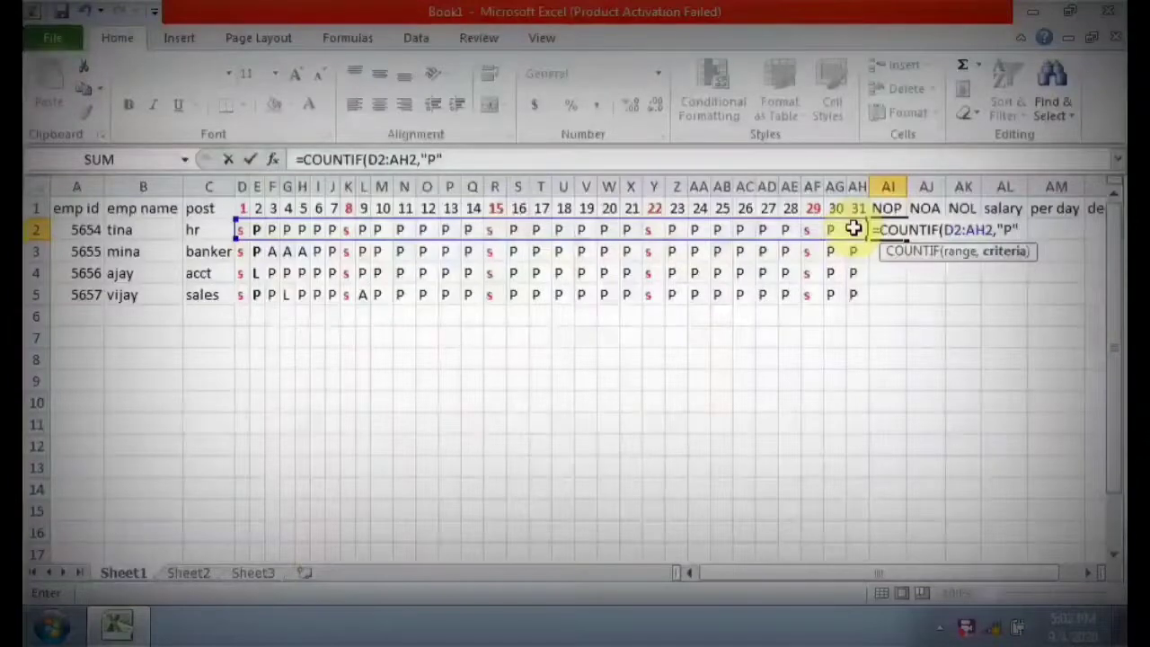
{"action": "type", "text": "P\""}
{"action": "key", "text": "Return"}
{"action": "left_click", "coordinate": [898, 234]}
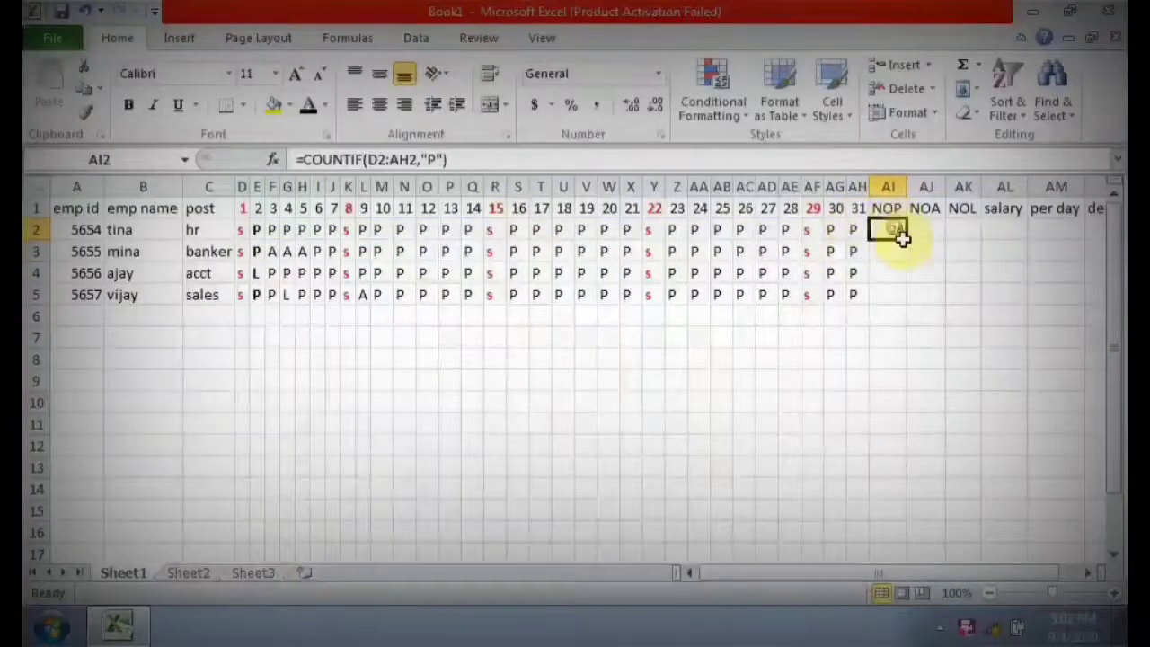
{"action": "left_click_drag", "start_coordinate": [907, 239], "coordinate": [906, 305]}
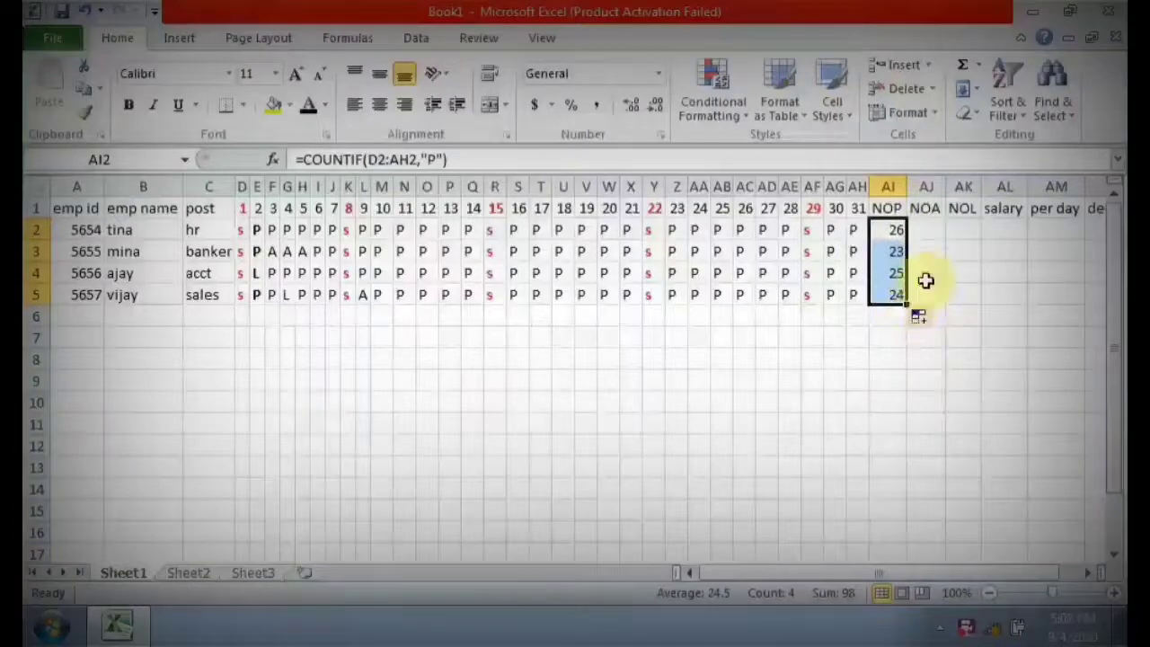
Count the absent days in the NOA column with =COUNTIF(D2:AH2,"A") in AJ2 and fill the formula down to AJ5.
{"action": "left_click", "coordinate": [936, 230]}
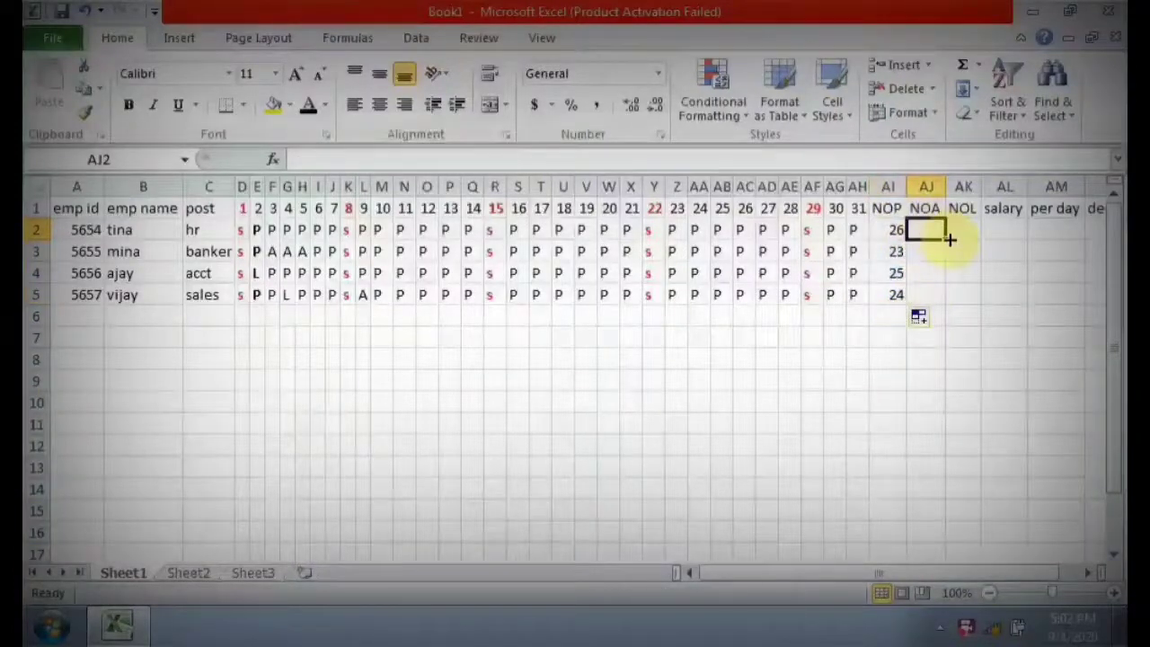
{"action": "type", "text": "="}
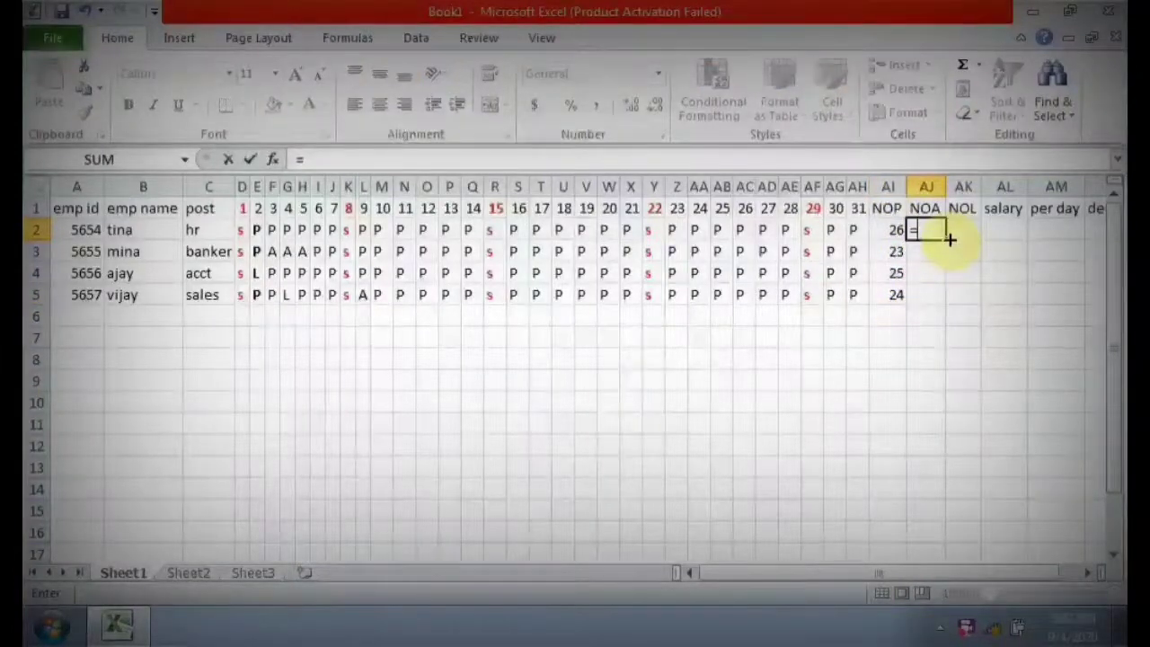
{"action": "type", "text": "COUNT"}
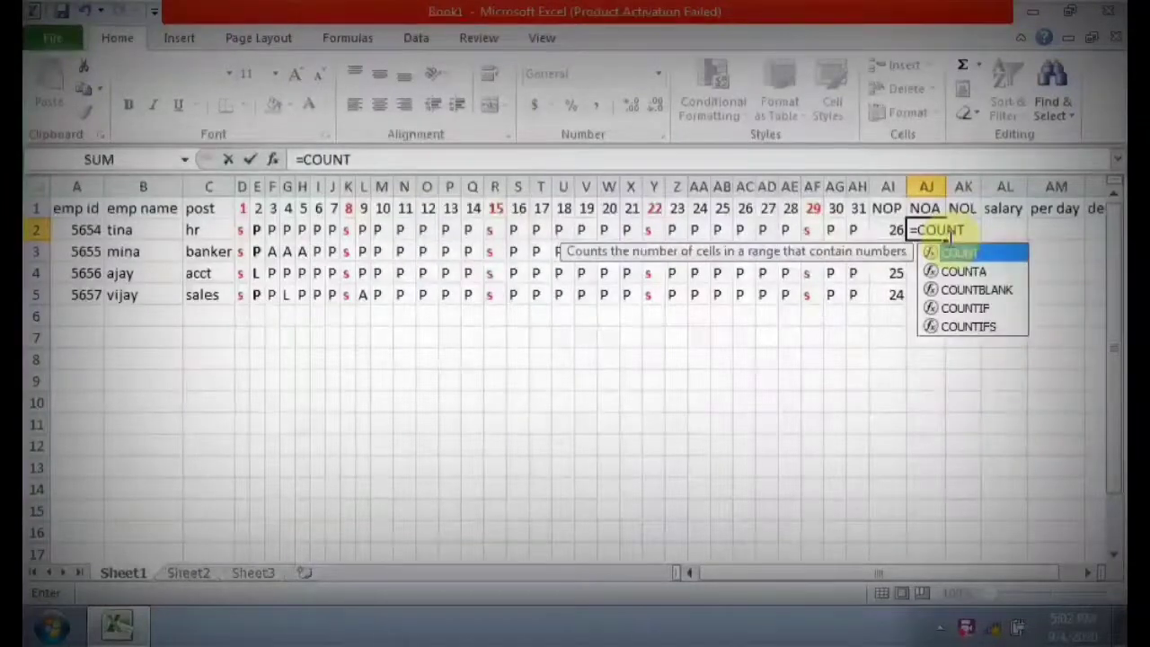
{"action": "type", "text": "IF("}
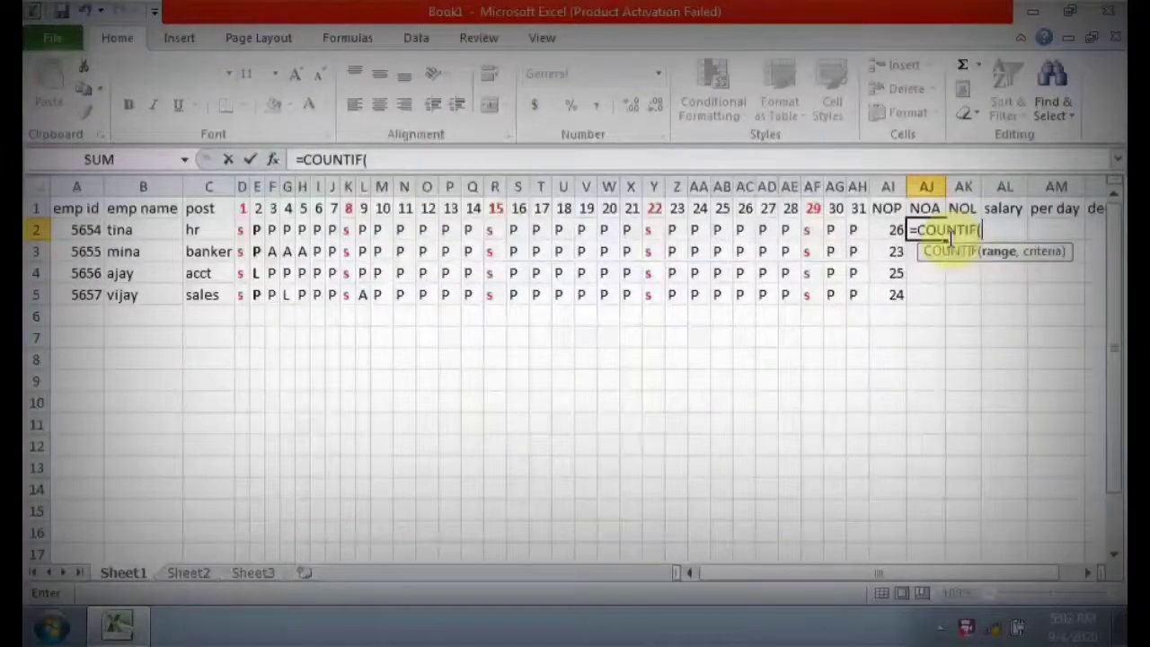
{"action": "left_click_drag", "start_coordinate": [240, 231], "coordinate": [864, 235]}
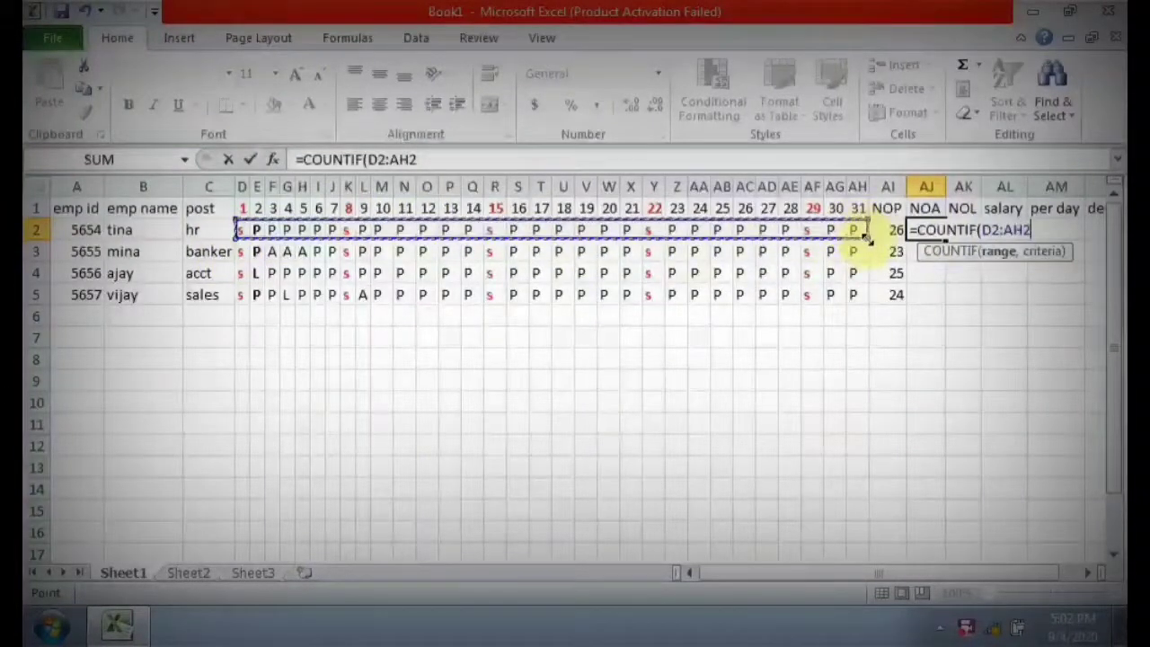
{"action": "type", "text": ",\"a"}
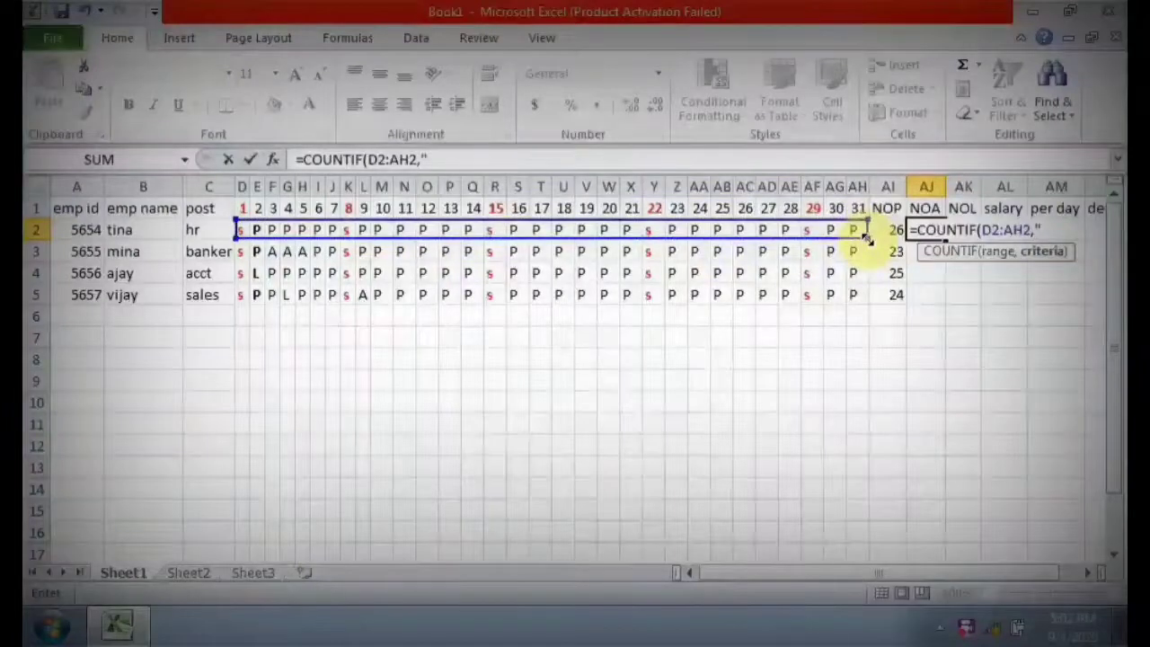
{"action": "type", "text": "A"}
{"action": "type", "text": "\")"}
{"action": "key", "text": "Return"}
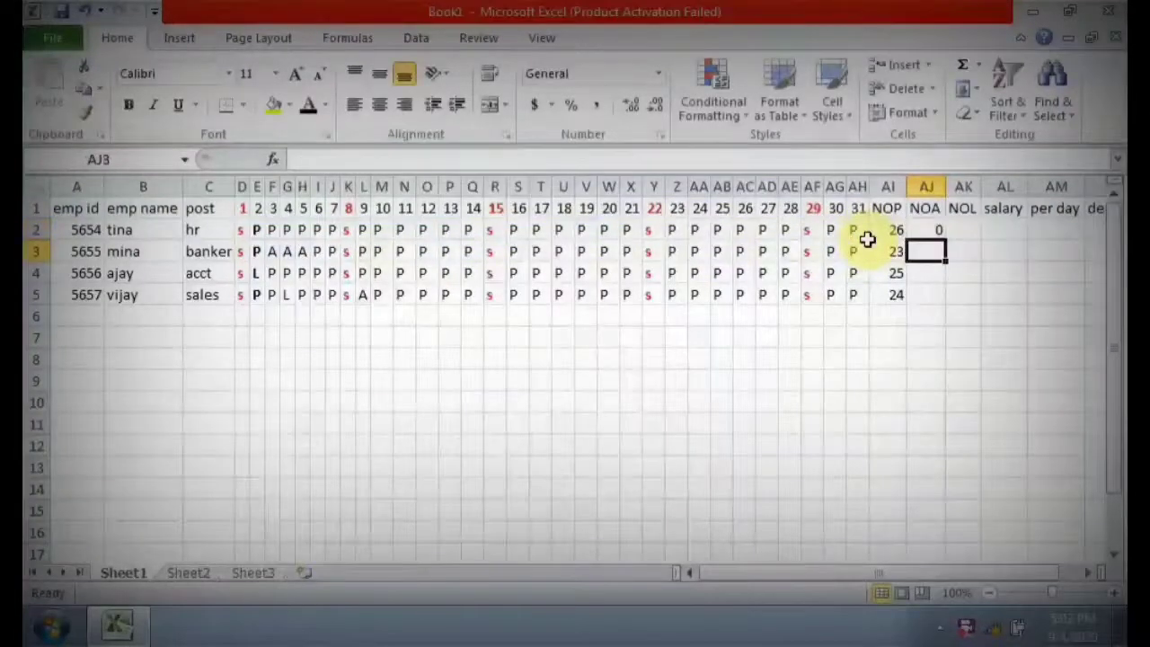
{"action": "left_click", "coordinate": [937, 226]}
{"action": "left_click_drag", "start_coordinate": [945, 239], "coordinate": [948, 293]}
Count the leave days in the NOL column with =COUNTIF(D2:AH2,"L") in AK2 and fill the formula down to AK5.
{"action": "left_click", "coordinate": [967, 231]}
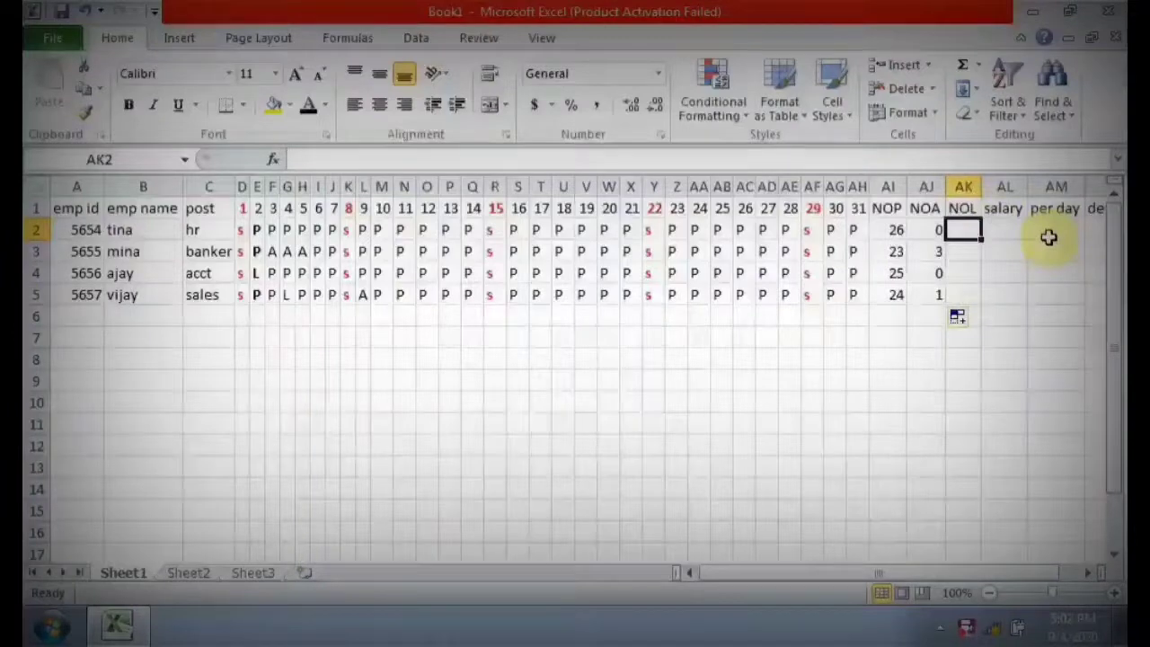
{"action": "type", "text": "="}
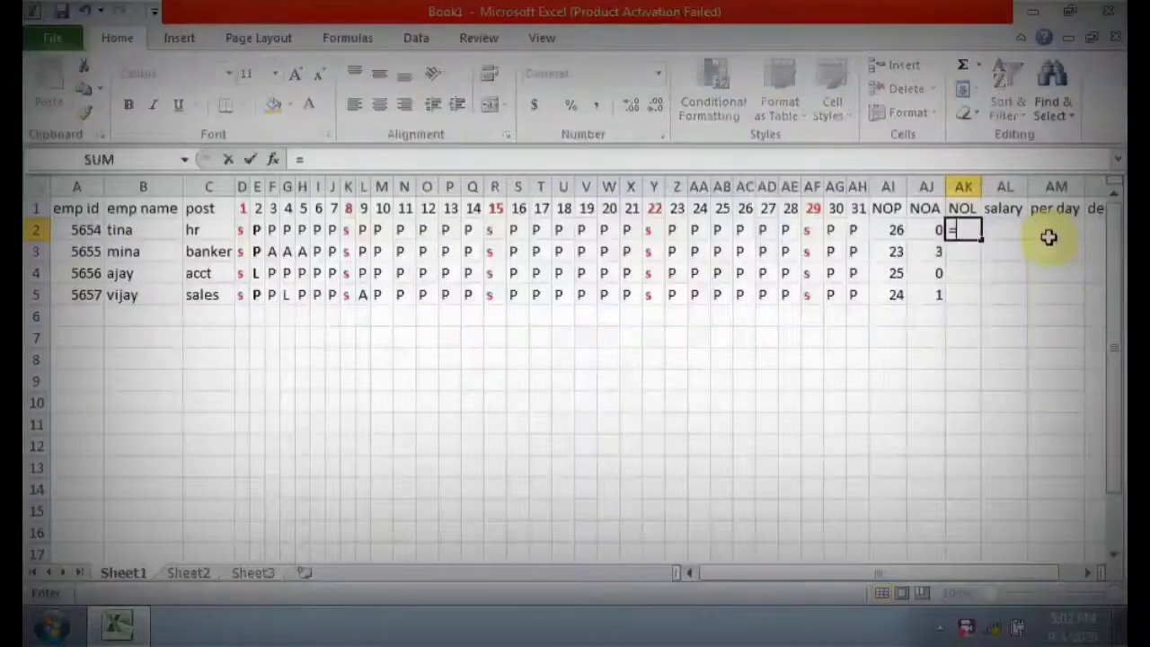
{"action": "type", "text": "CO"}
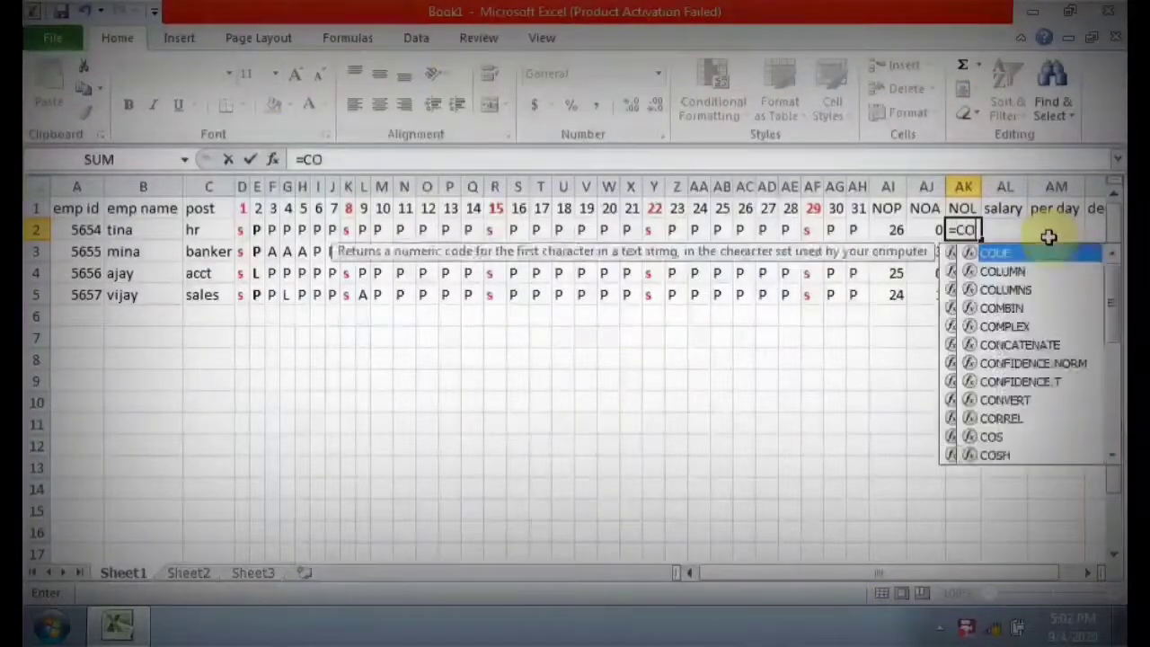
{"action": "type", "text": "UNTIF"}
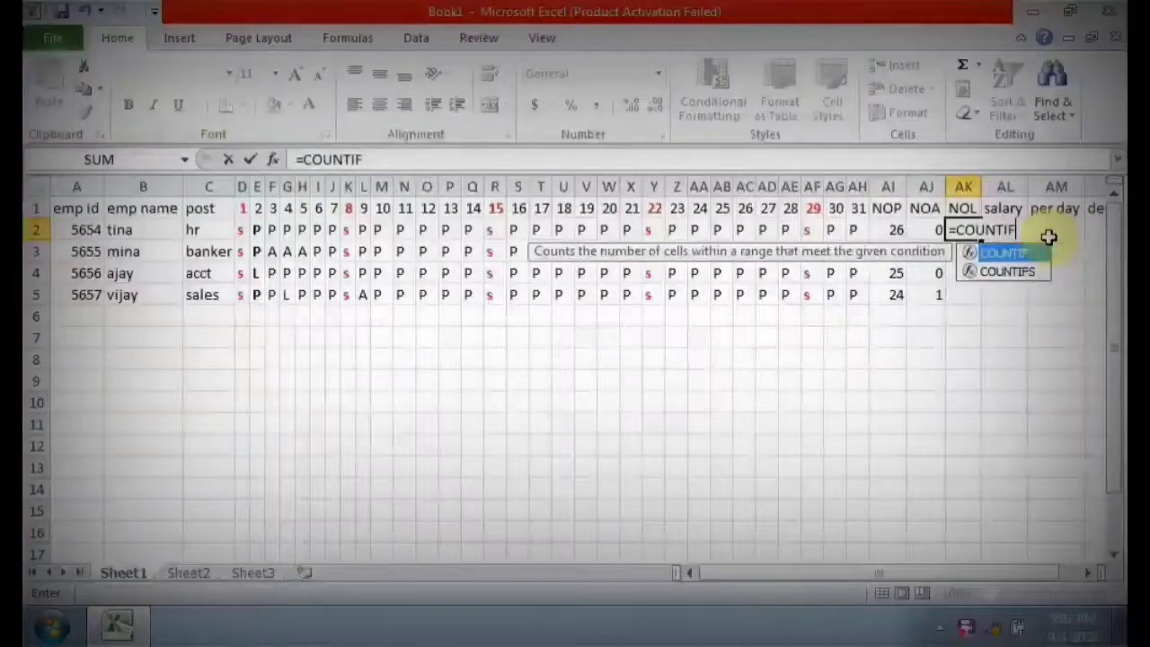
{"action": "type", "text": "("}
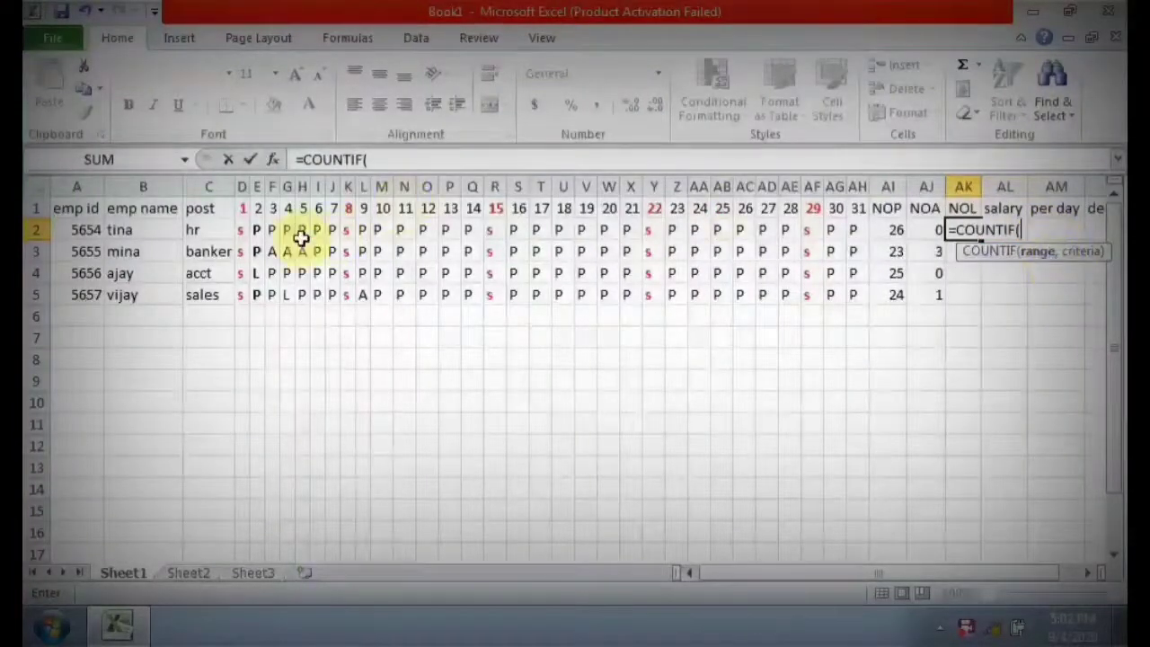
{"action": "left_click_drag", "start_coordinate": [243, 230], "coordinate": [853, 230]}
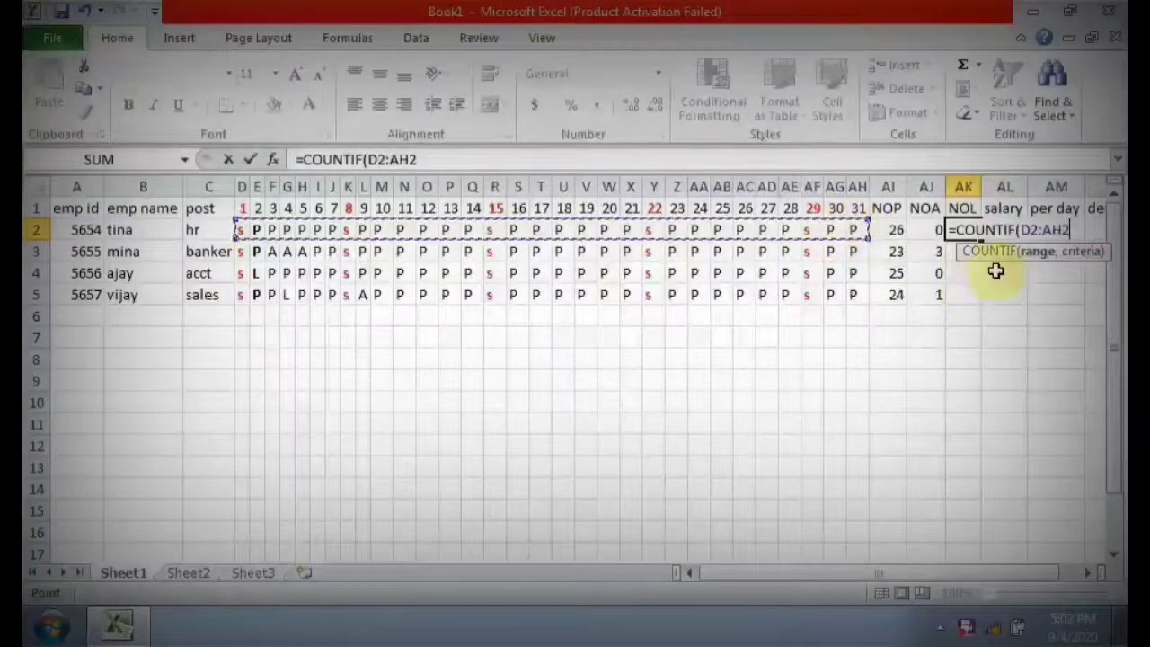
{"action": "type", "text": ","}
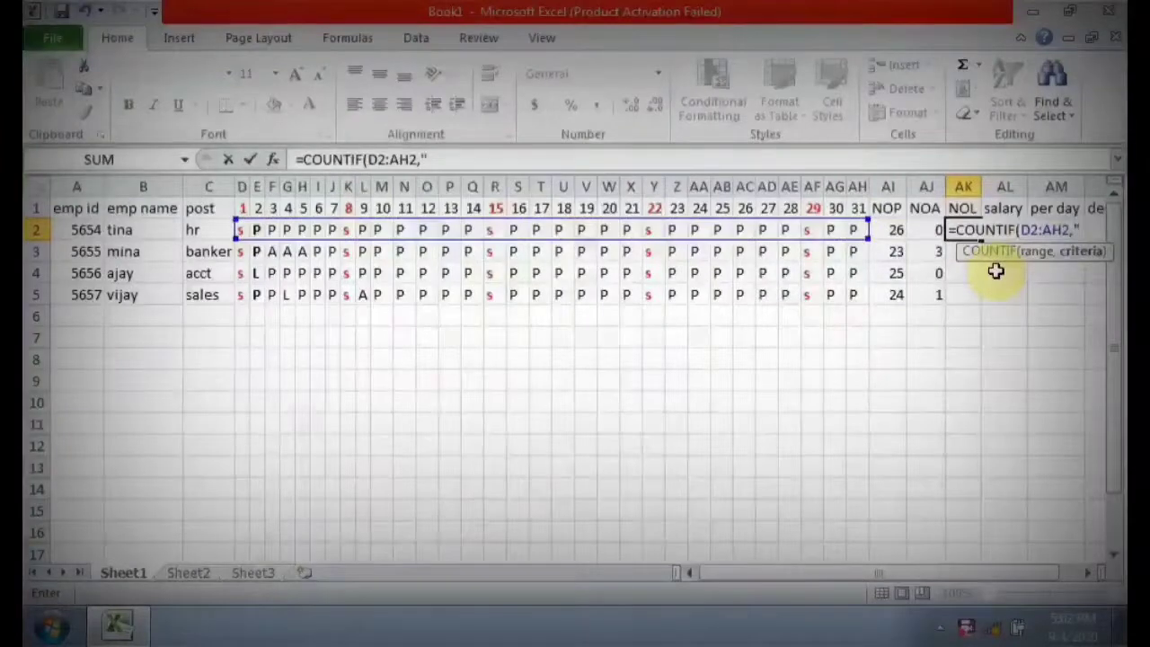
{"action": "type", "text": "\"L\""}
{"action": "key", "text": "Return"}
{"action": "key", "text": "Up"}
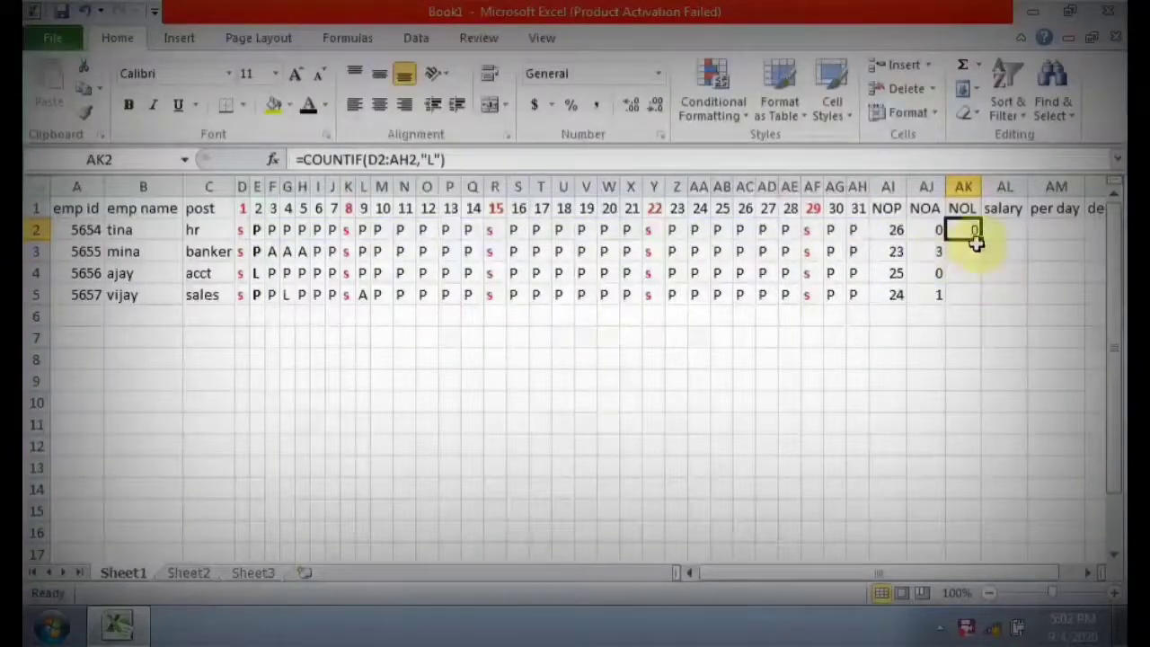
{"action": "left_click_drag", "start_coordinate": [981, 236], "coordinate": [985, 299]}
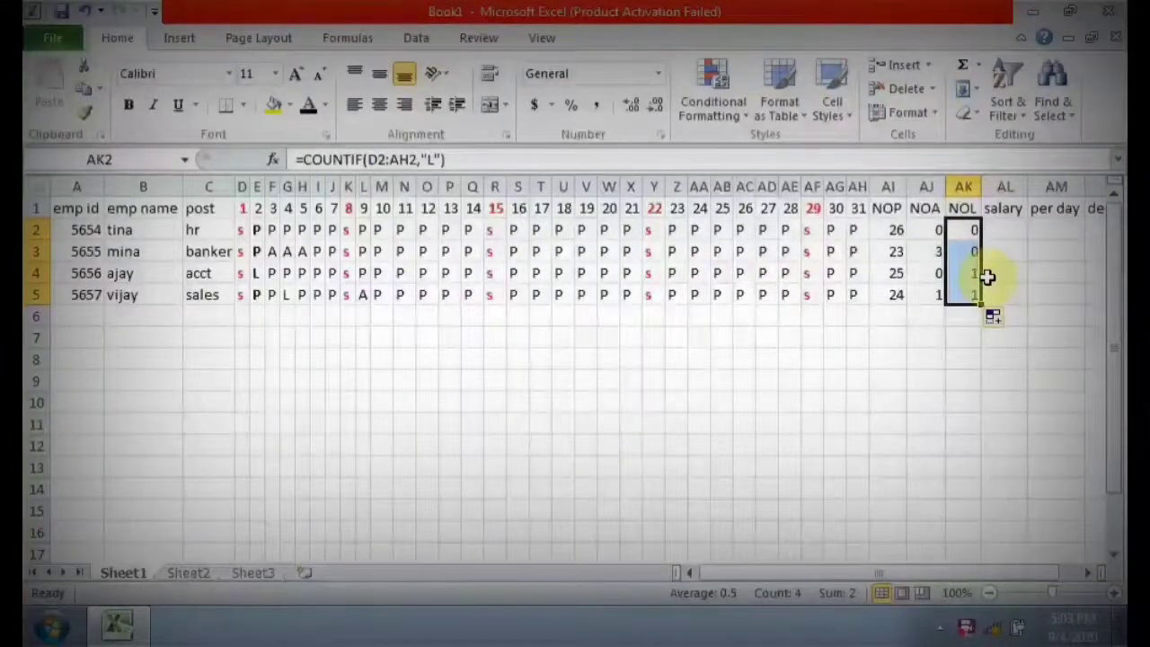
Make the whole salary column AL bold.
{"action": "left_click", "coordinate": [1016, 230]}
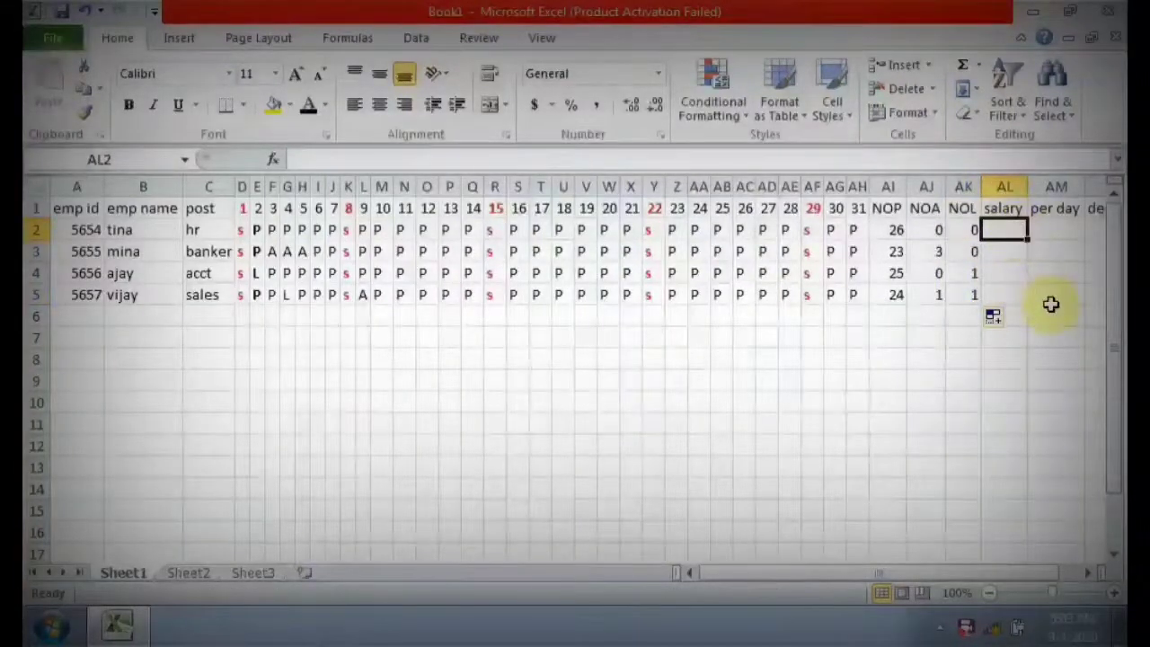
{"action": "left_click", "coordinate": [1004, 186]}
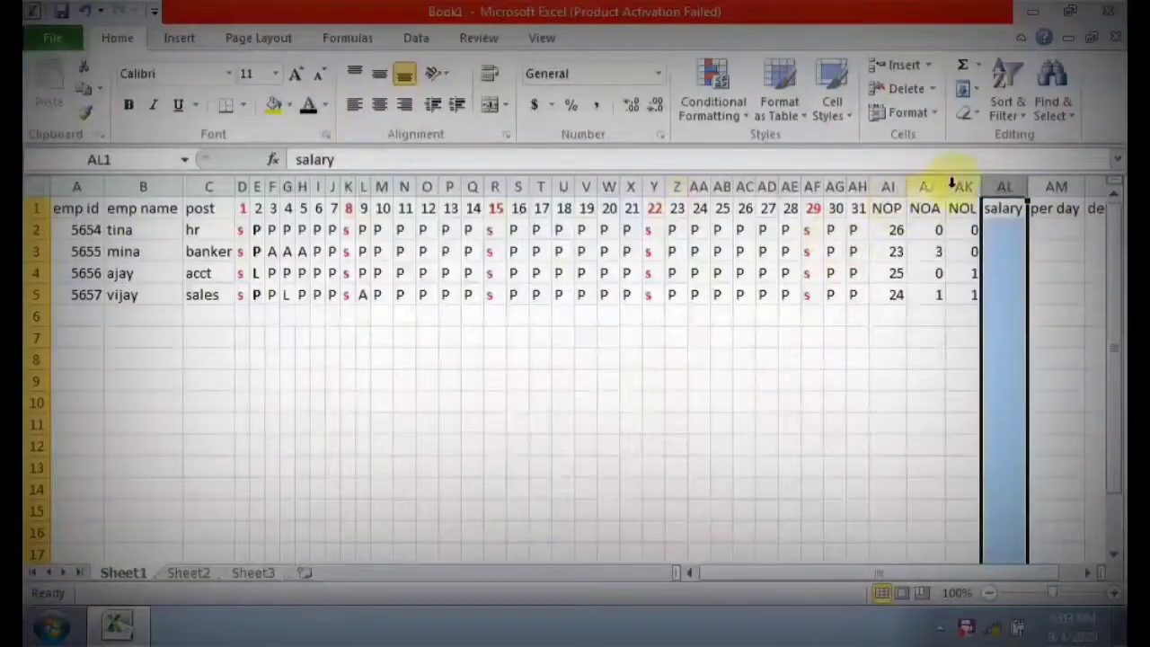
{"action": "left_click", "coordinate": [130, 105]}
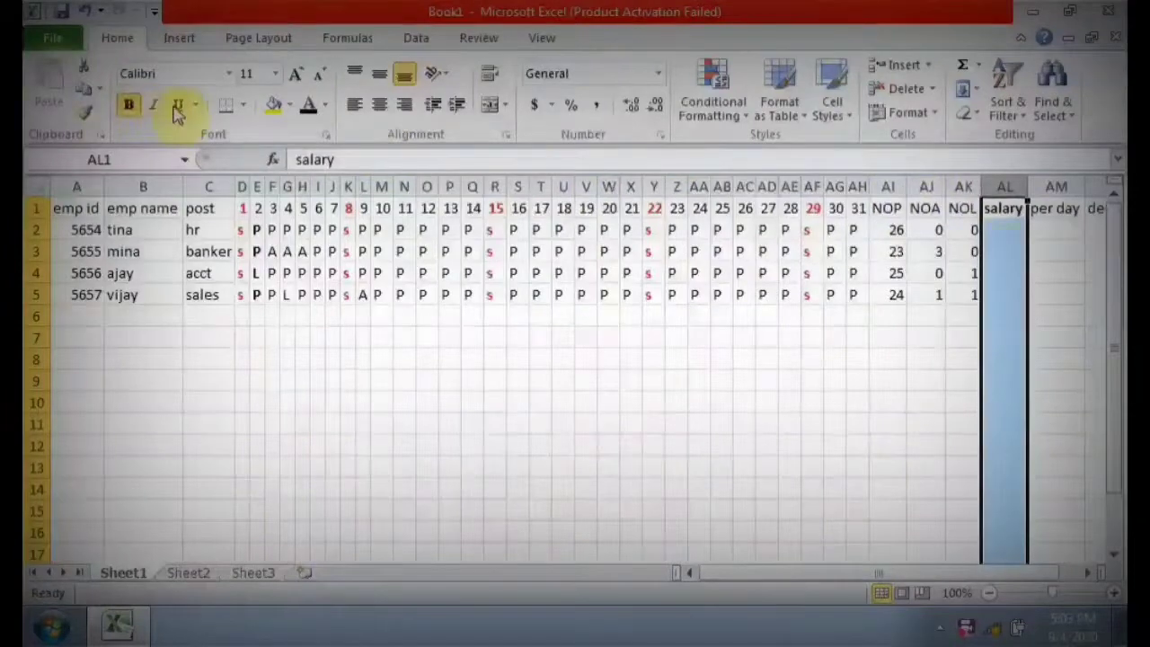
Make the NOP, NOA and NOL columns bold with a dark blue font colour.
{"action": "left_click_drag", "start_coordinate": [887, 186], "coordinate": [949, 200]}
{"action": "left_click", "coordinate": [331, 105]}
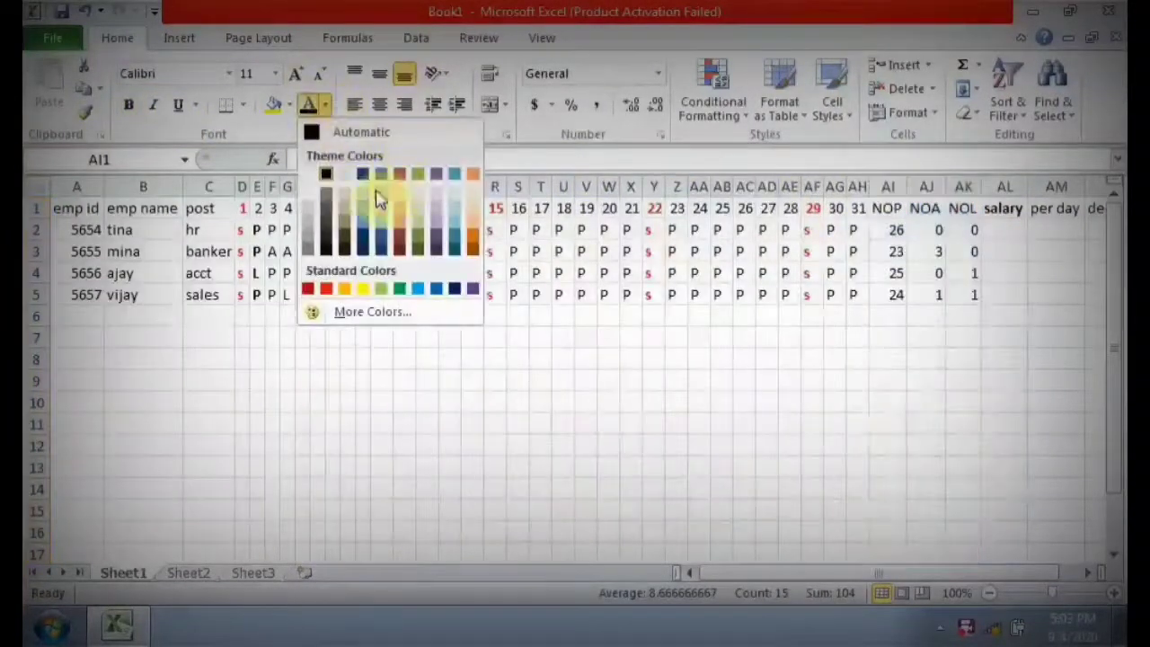
{"action": "left_click", "coordinate": [362, 248]}
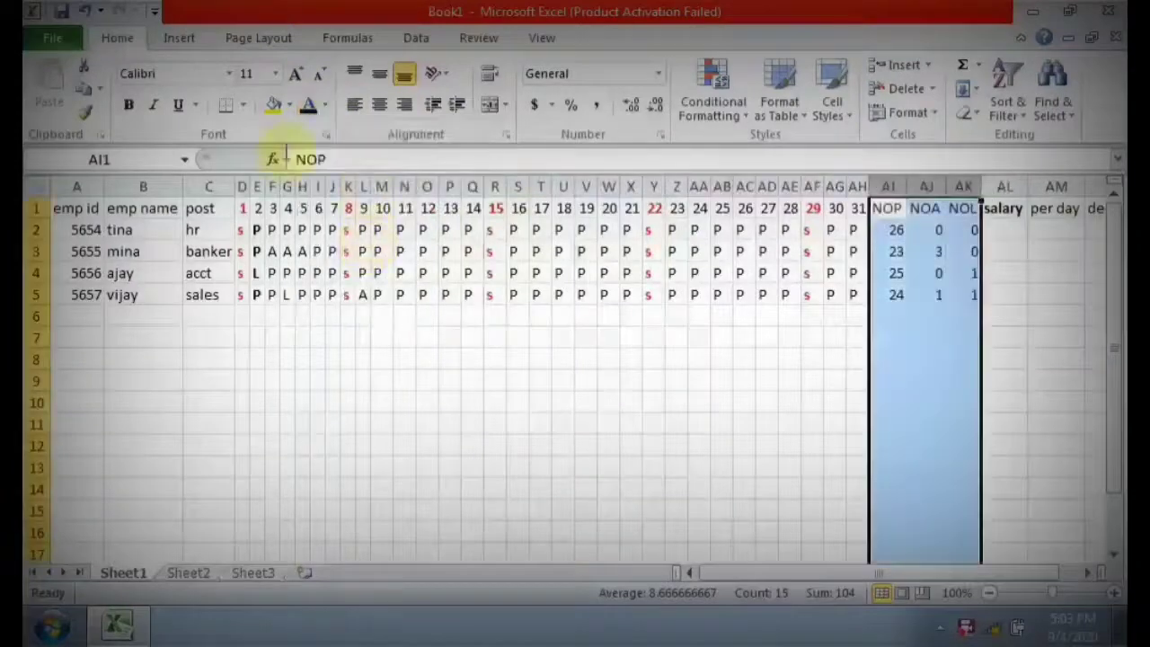
{"action": "left_click", "coordinate": [130, 105]}
Increase the font size of the whole salary column AL to 12.
{"action": "left_click", "coordinate": [1004, 230]}
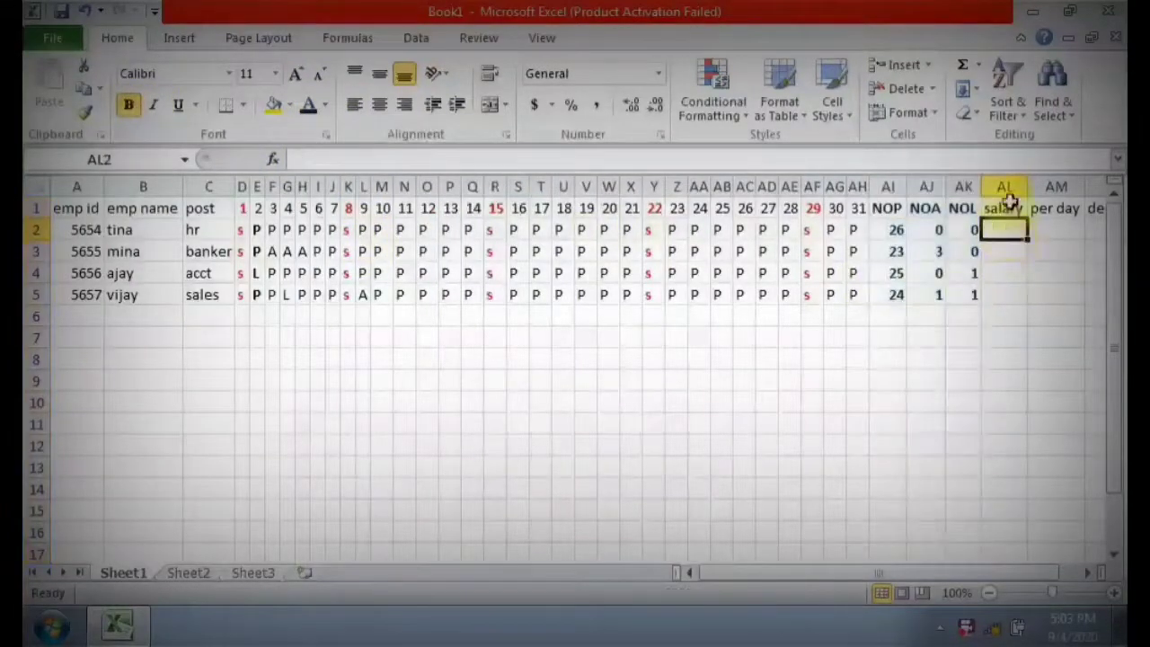
{"action": "left_click", "coordinate": [1003, 186]}
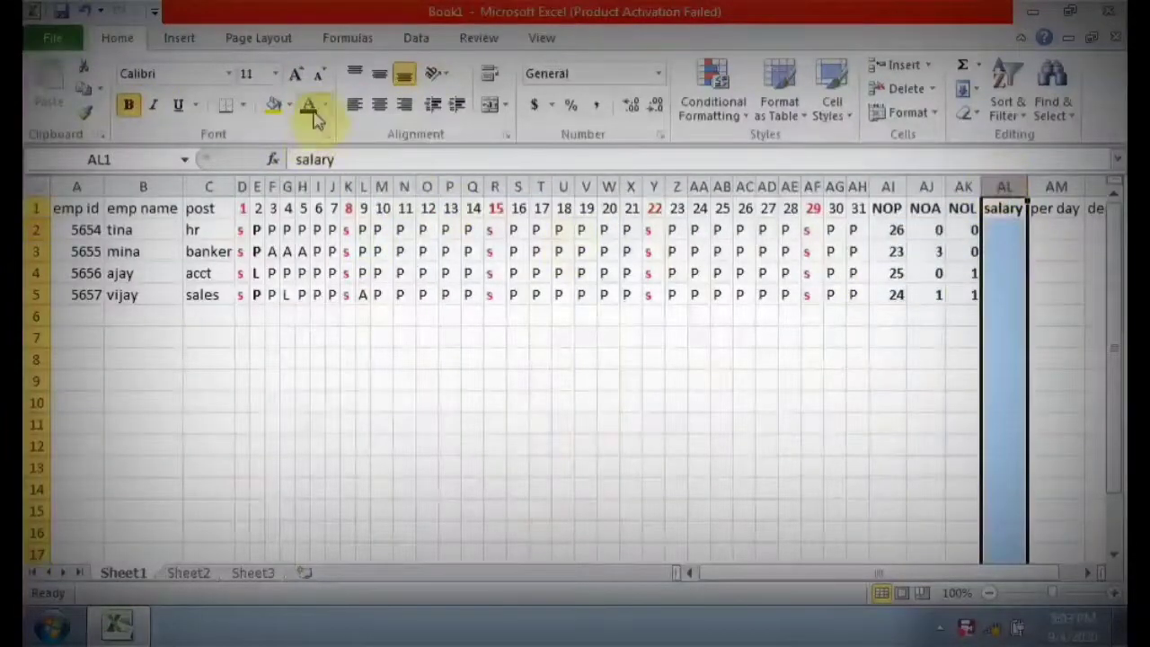
{"action": "left_click", "coordinate": [295, 74]}
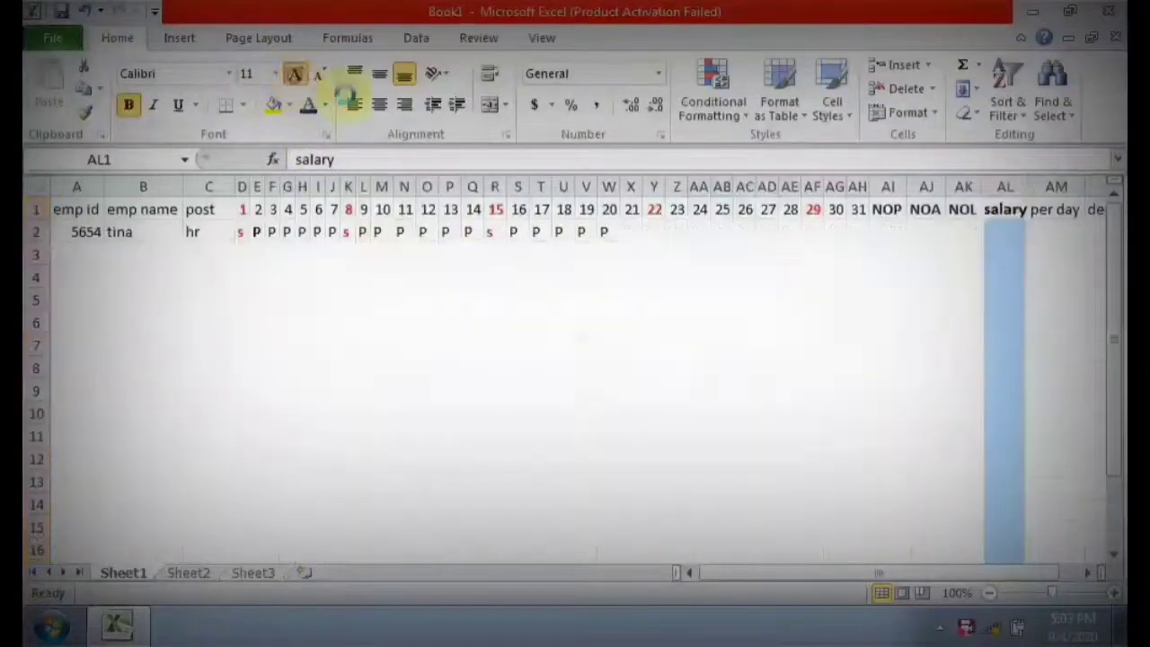
Enter the salaries 33000, 23000, 20000 and 16500 in AL2 to AL5 of the salary column.
{"action": "left_click", "coordinate": [1011, 230]}
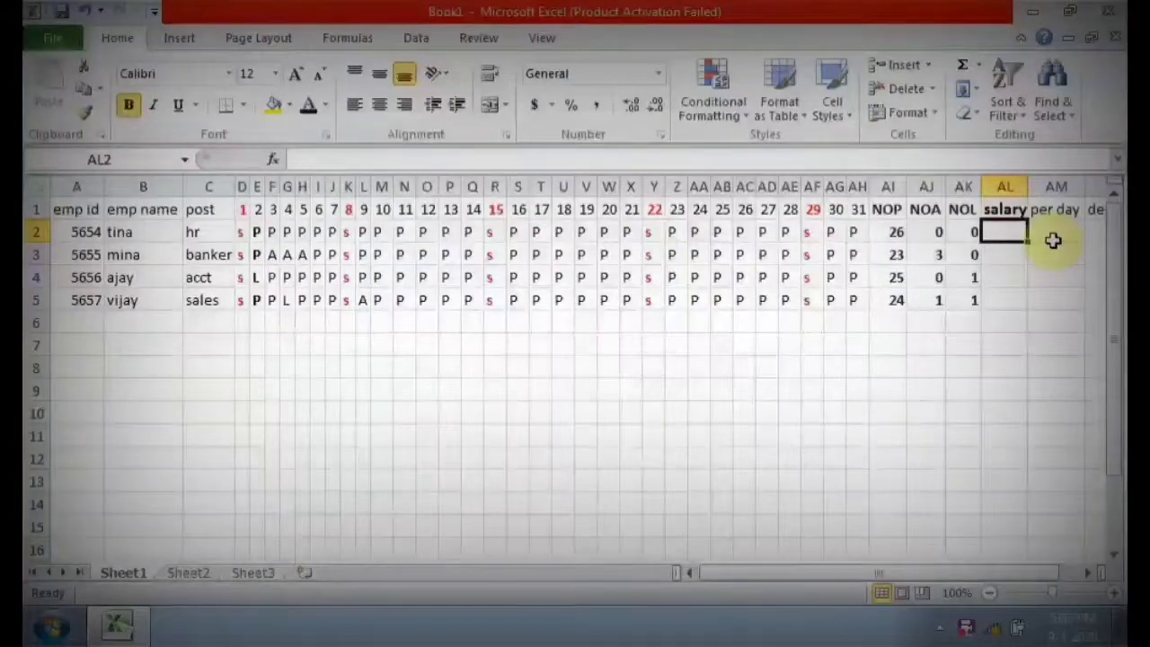
{"action": "type", "text": "33000"}
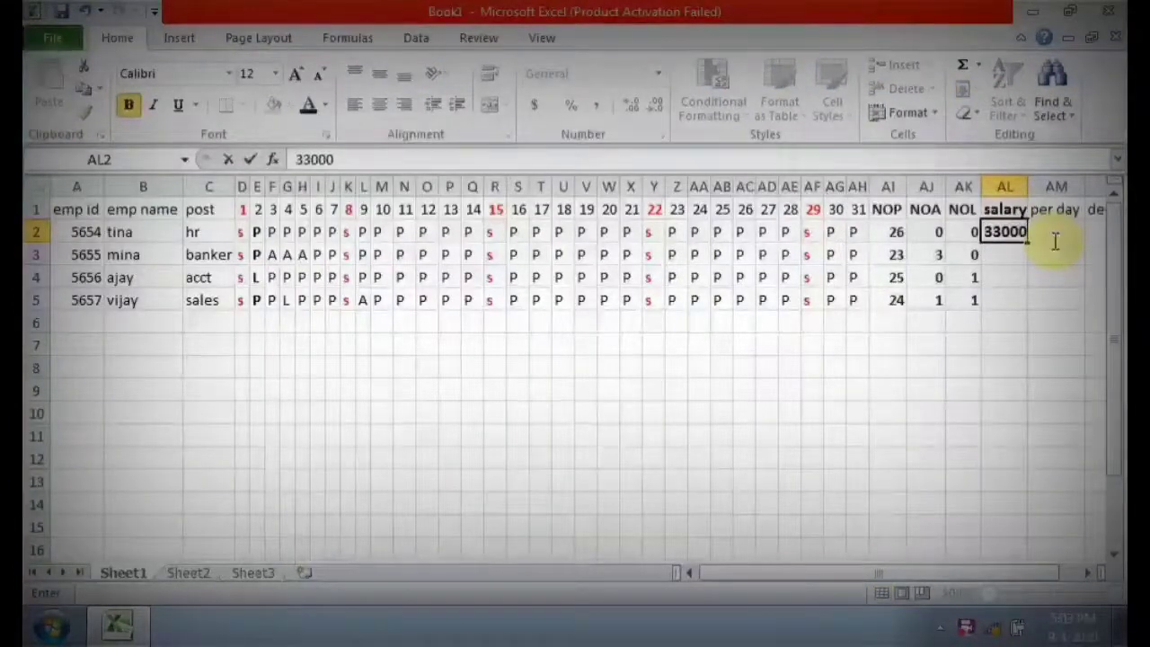
{"action": "key", "text": "Return"}
{"action": "type", "text": "2"}
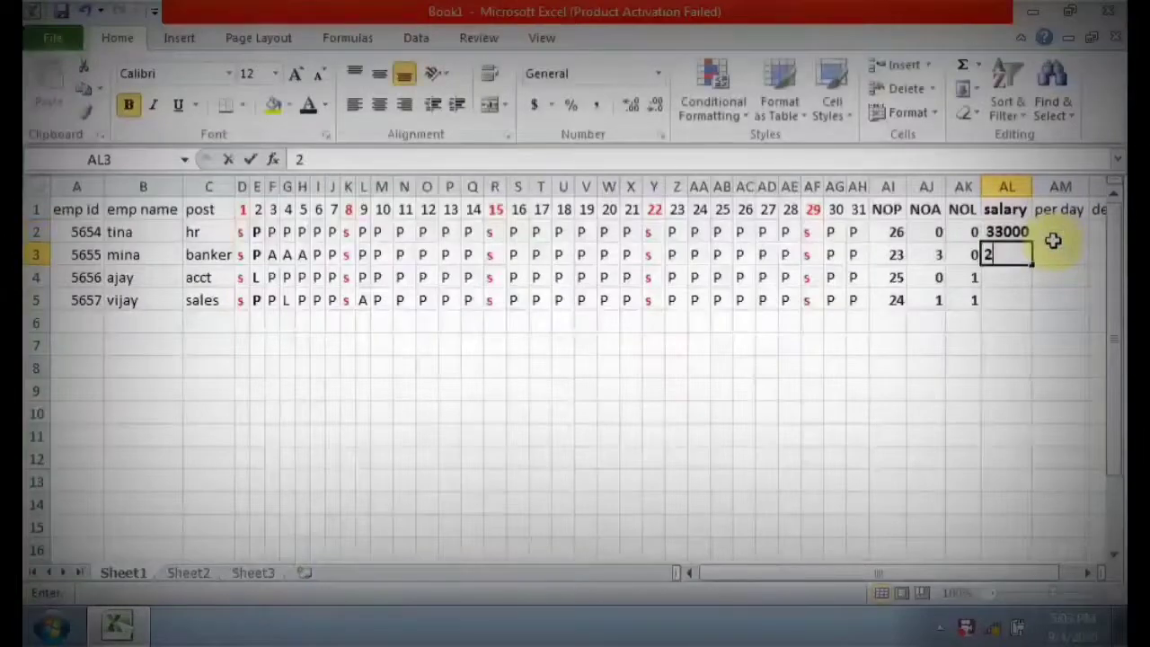
{"action": "type", "text": "3000"}
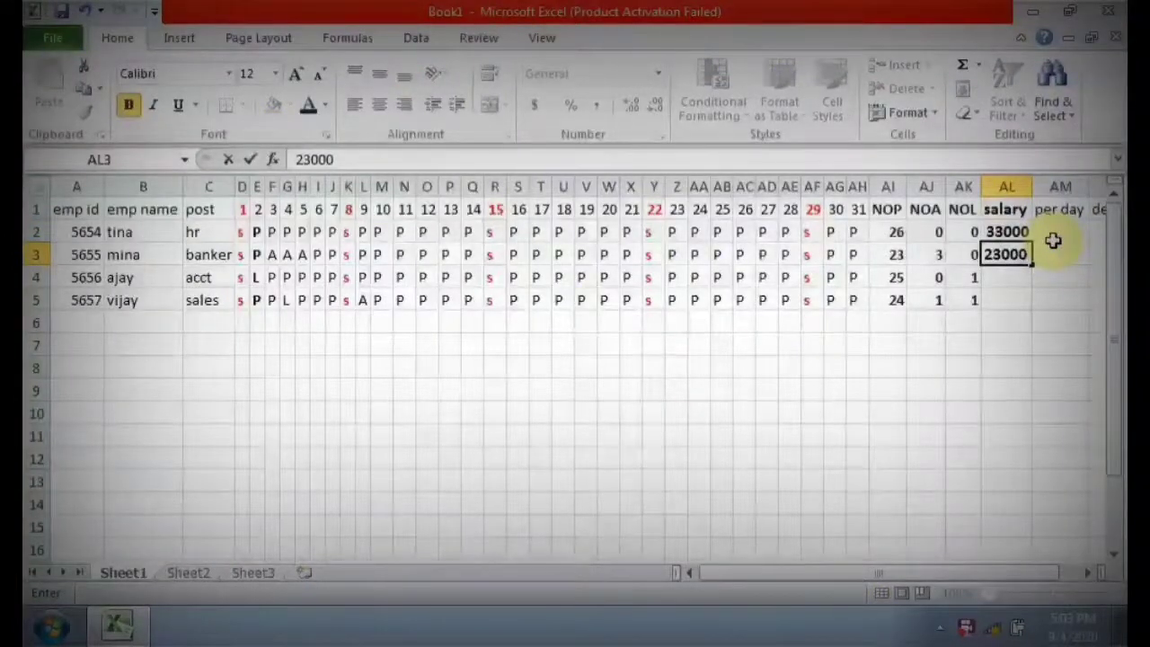
{"action": "key", "text": "Return"}
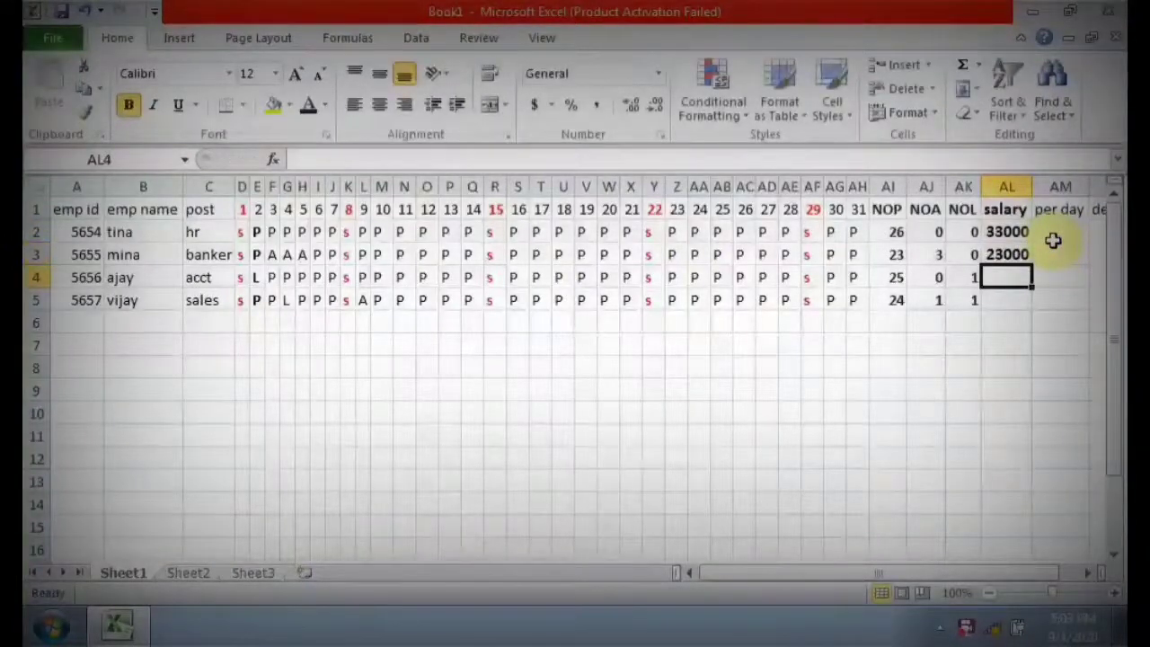
{"action": "type", "text": "20000"}
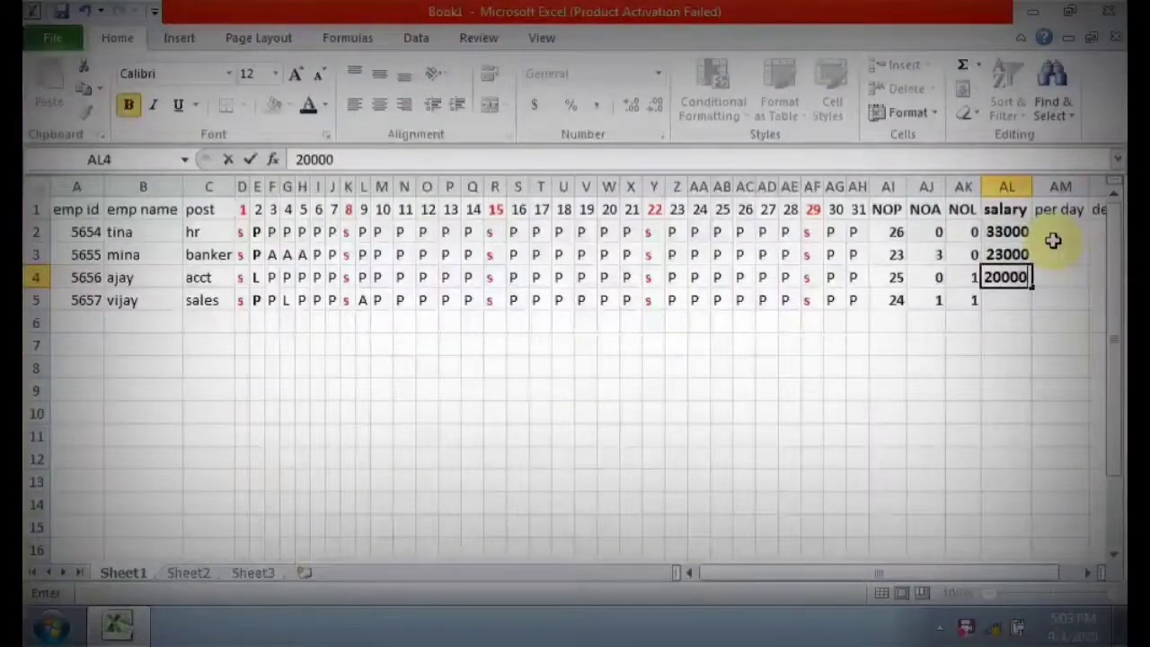
{"action": "key", "text": "Return"}
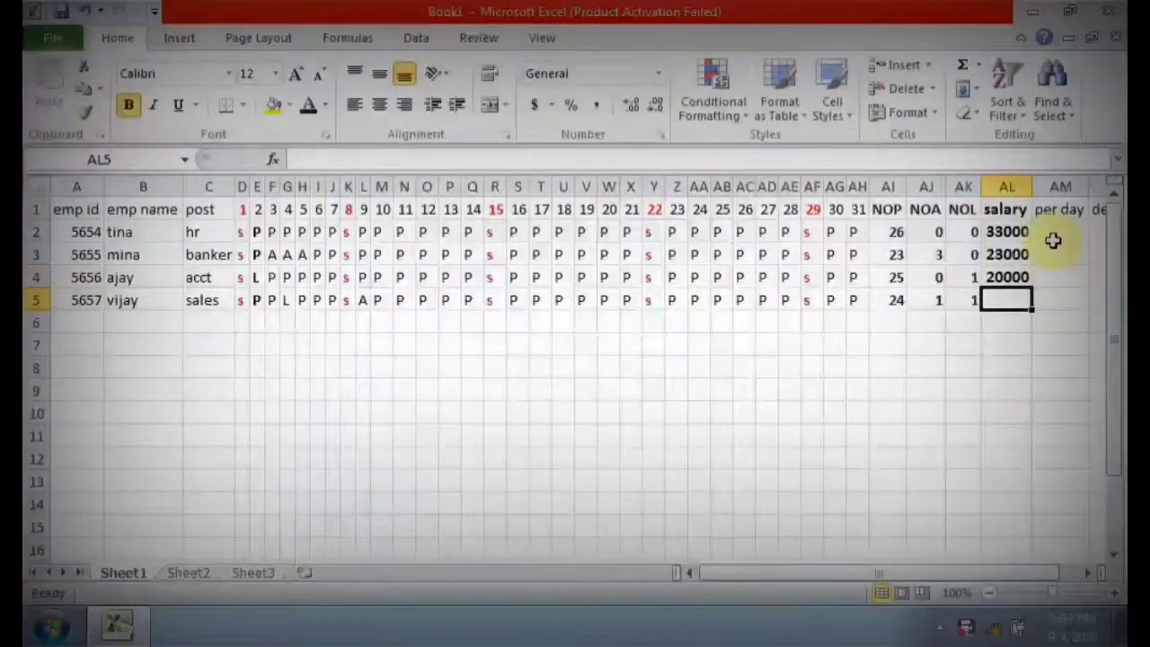
{"action": "type", "text": "16500"}
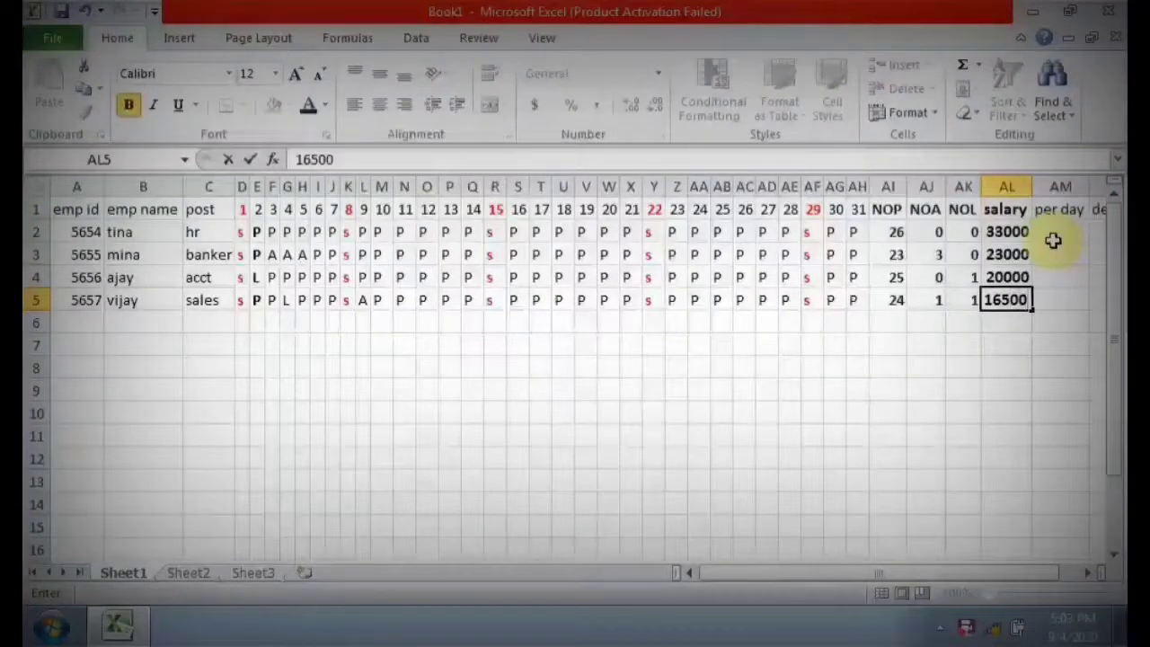
{"action": "key", "text": "Tab"}
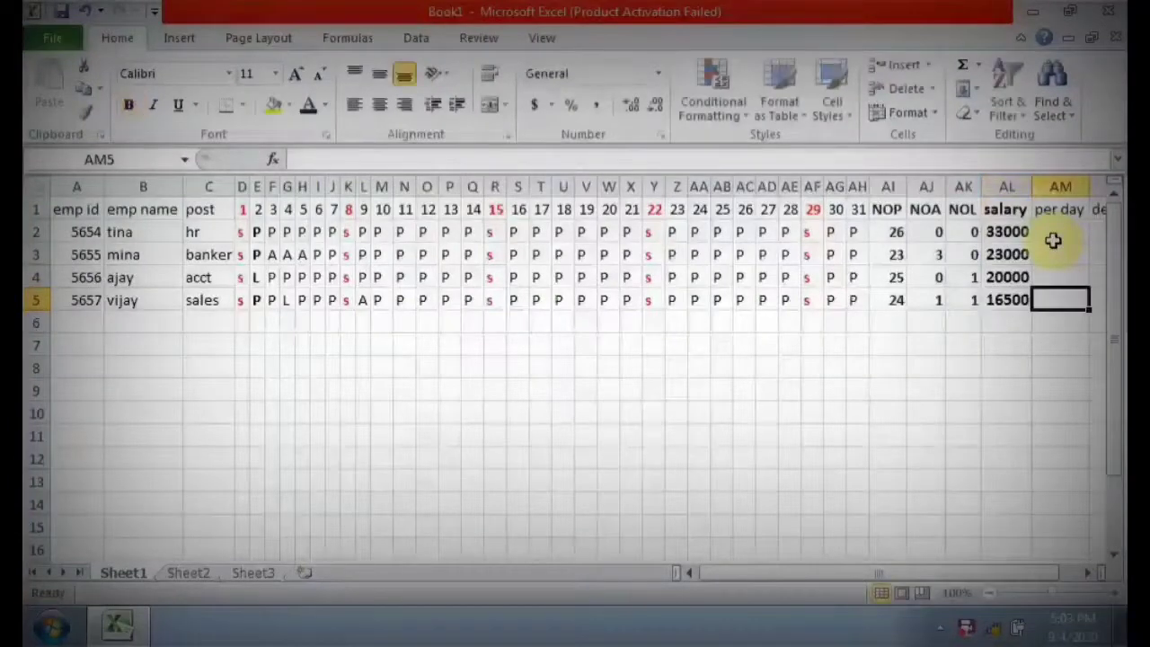
Calculate the per day pay with =AL2/26 in AM2 and fill the formula down to AM5.
{"action": "key", "text": "Up"}
{"action": "key", "text": "Up"}
{"action": "key", "text": "Up"}
{"action": "type", "text": "="}
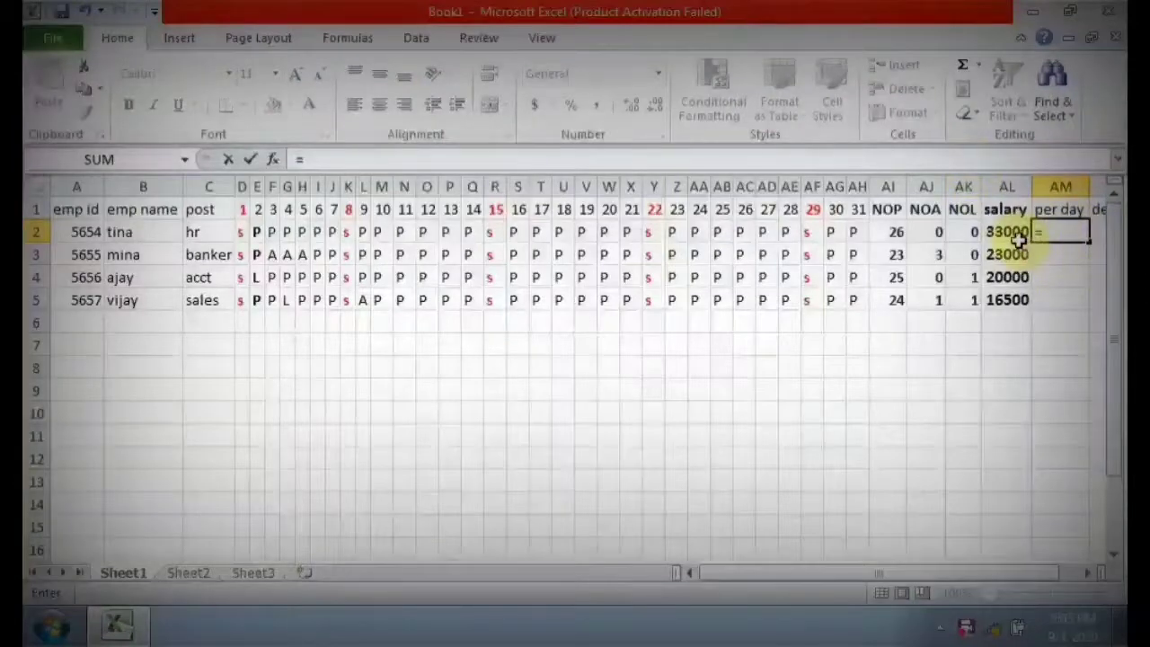
{"action": "left_click", "coordinate": [1013, 232]}
{"action": "type", "text": "/26"}
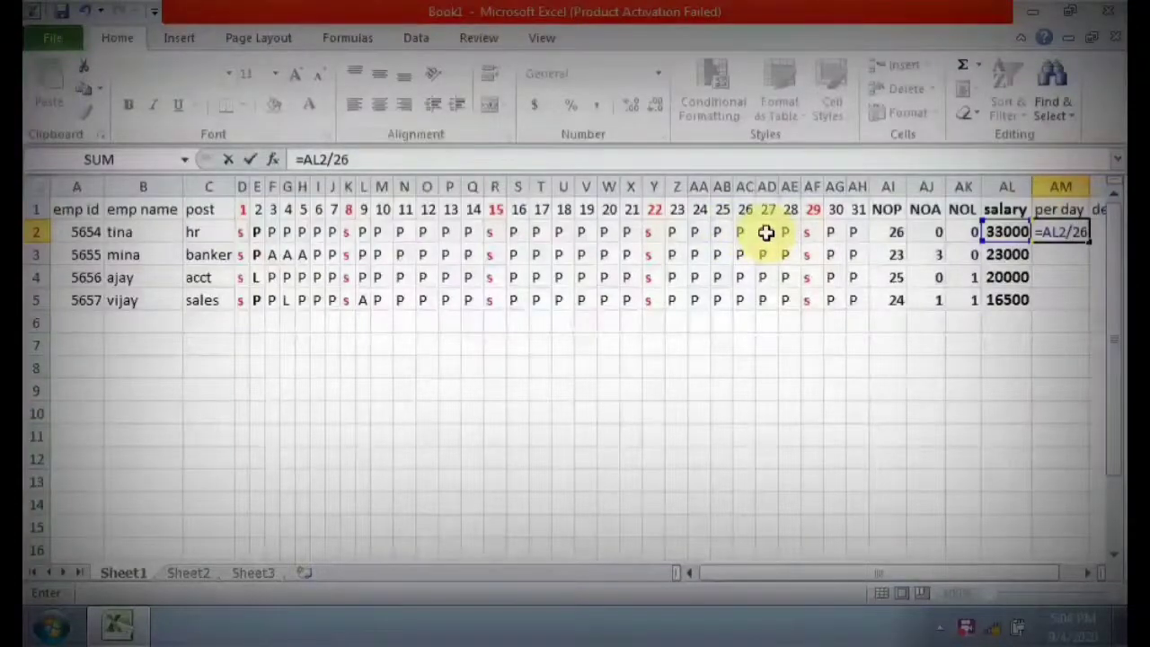
{"action": "key", "text": "Return"}
{"action": "left_click", "coordinate": [1061, 232]}
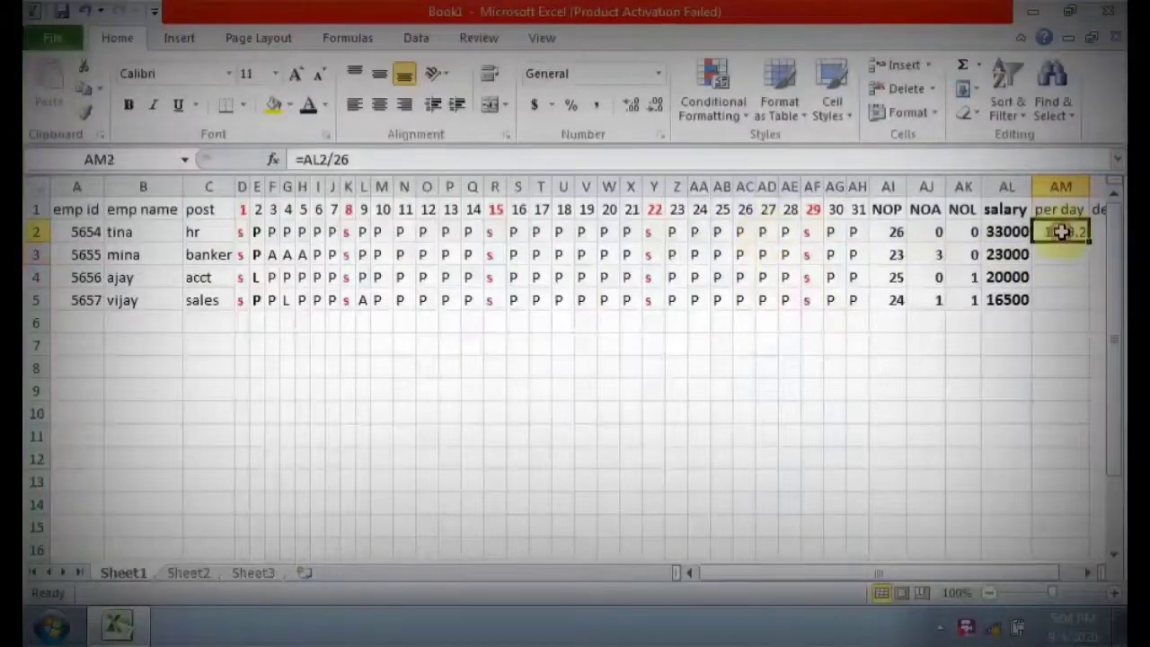
{"action": "left_click_drag", "start_coordinate": [1086, 242], "coordinate": [1089, 304]}
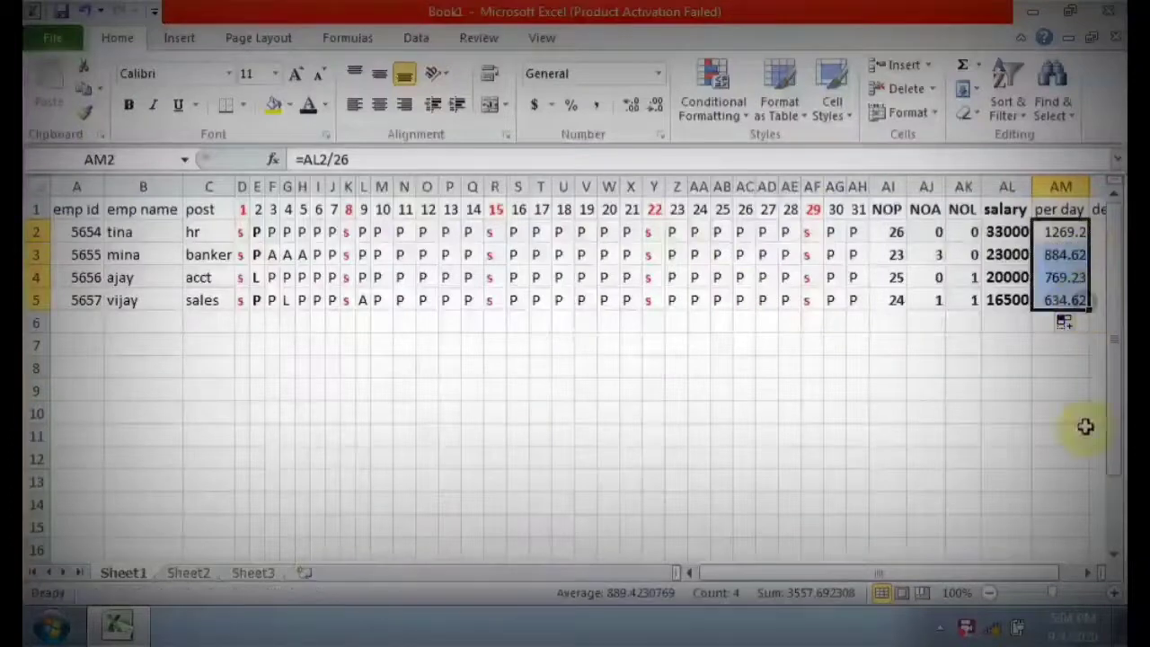
Calculate the deduction for absences with =AM2*AJ2 in AN2 and fill the formula down to AN5.
{"action": "left_click", "coordinate": [1089, 574]}
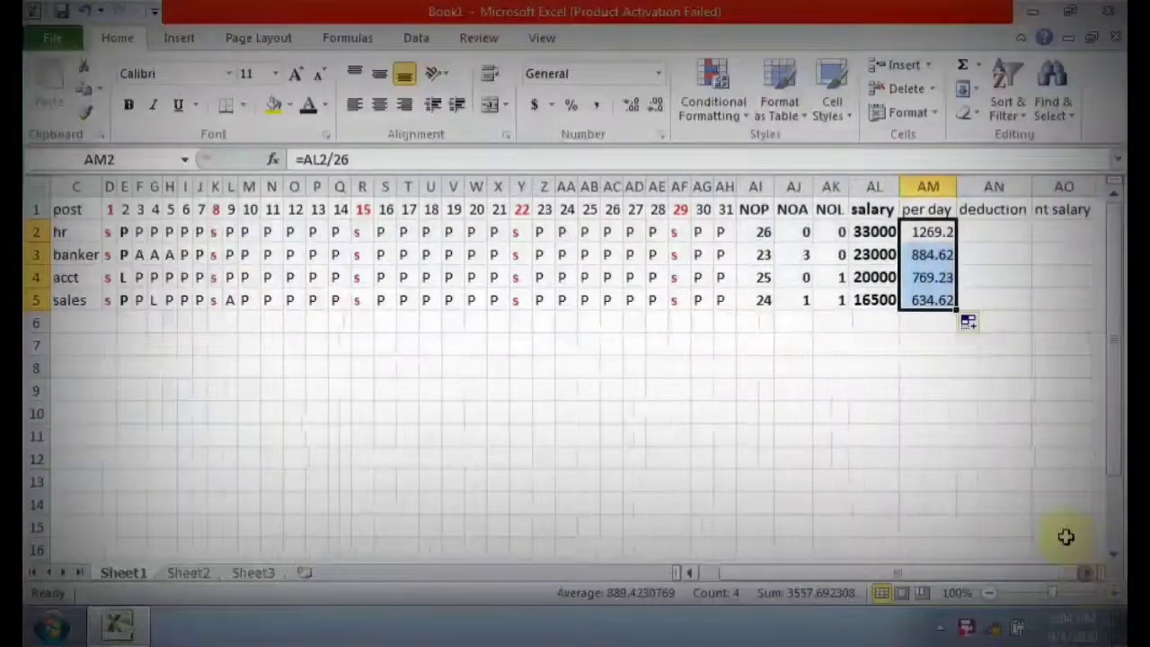
{"action": "left_click", "coordinate": [995, 232]}
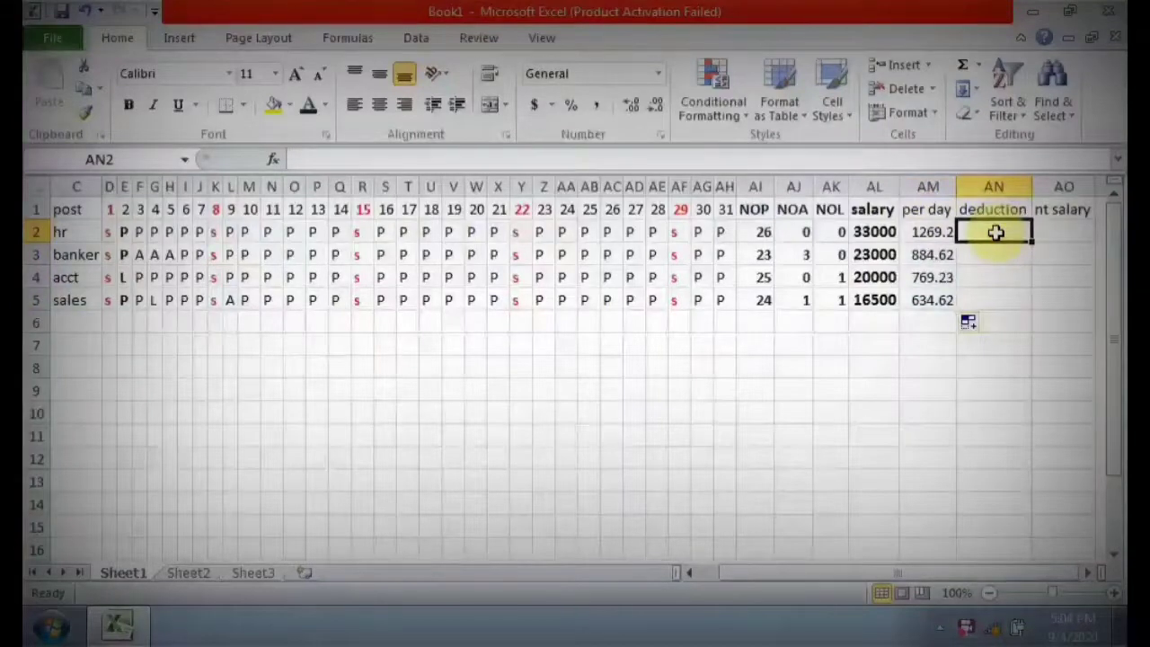
{"action": "type", "text": "="}
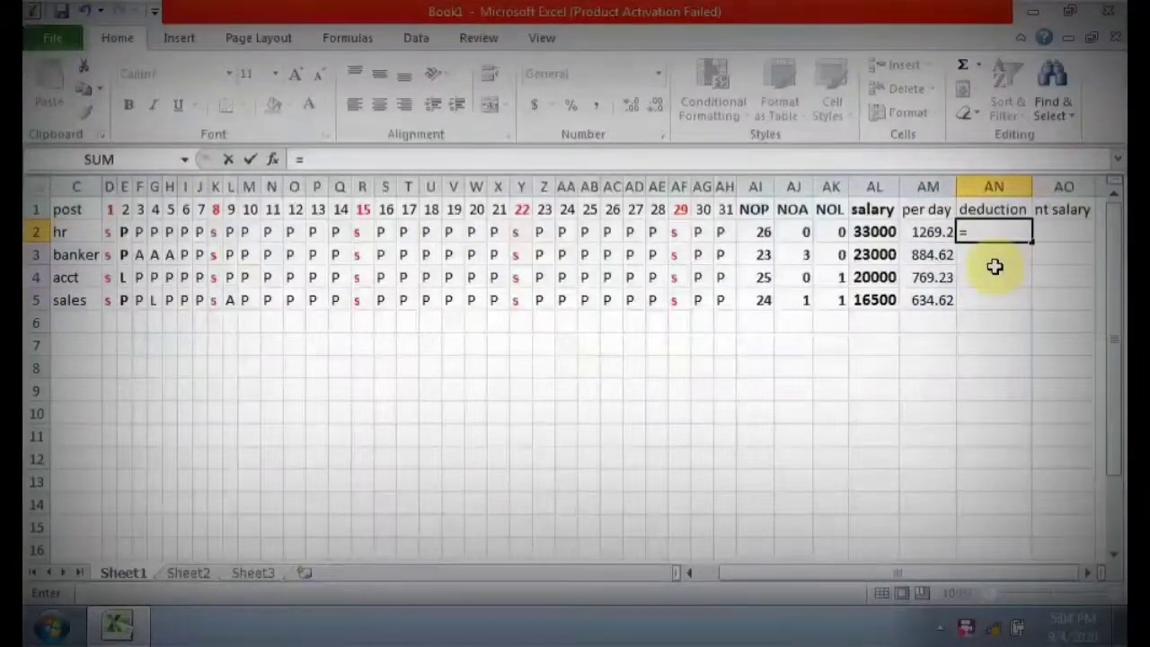
{"action": "left_click", "coordinate": [917, 232]}
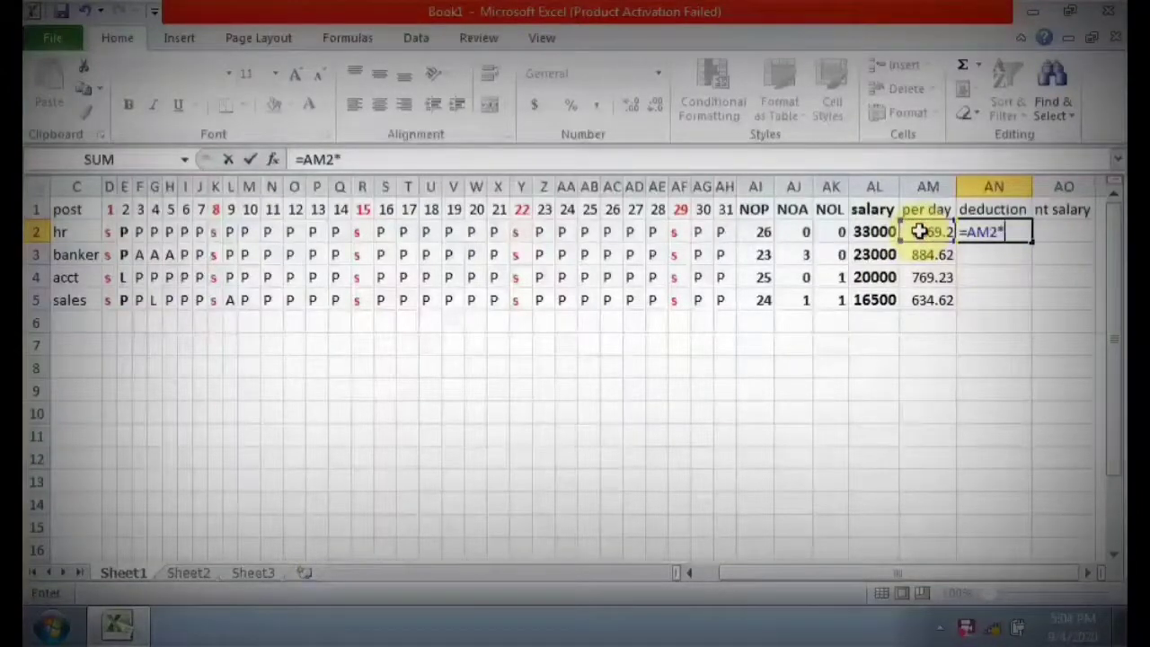
{"action": "left_click", "coordinate": [799, 232]}
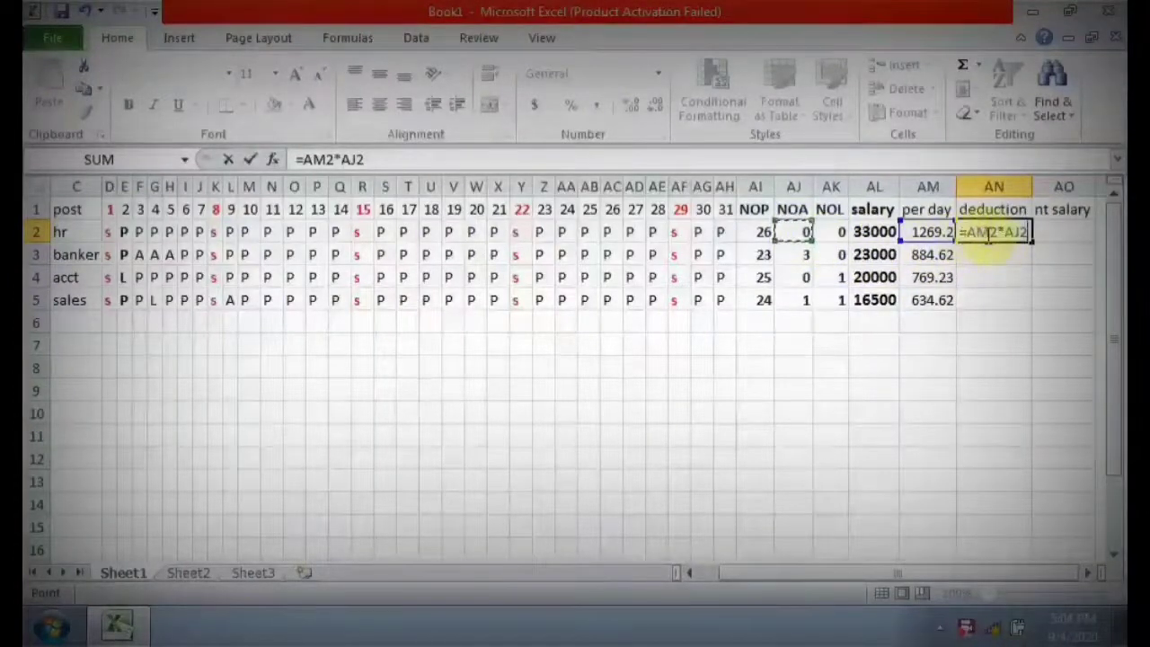
{"action": "key", "text": "Return"}
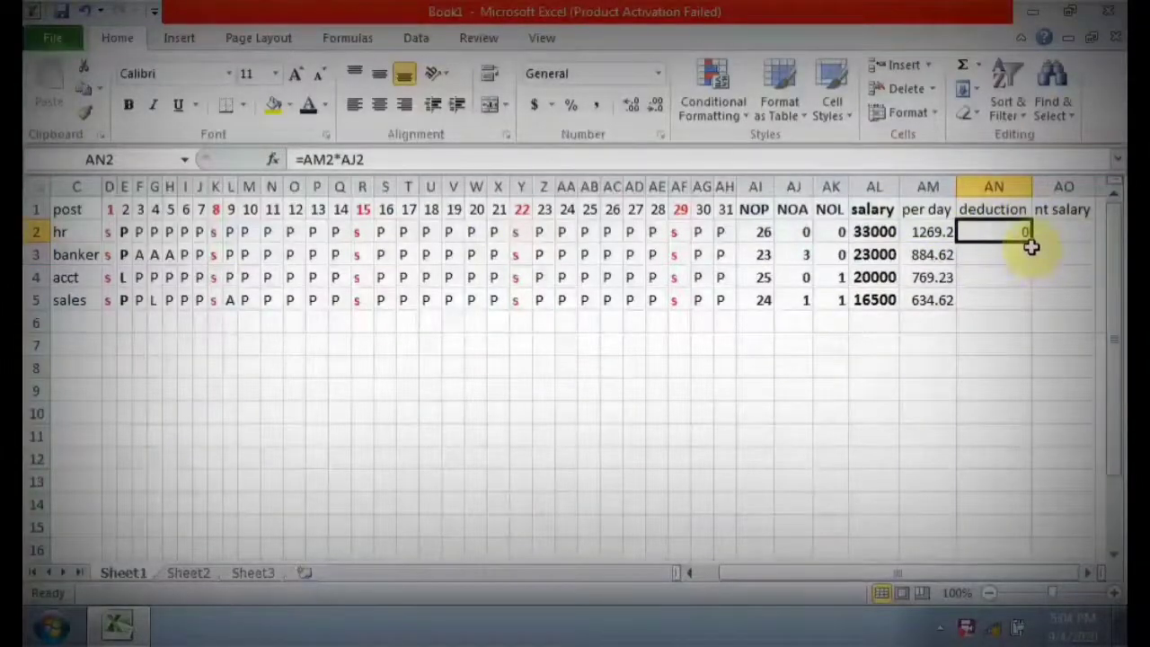
{"action": "left_click_drag", "start_coordinate": [1030, 242], "coordinate": [1026, 302]}
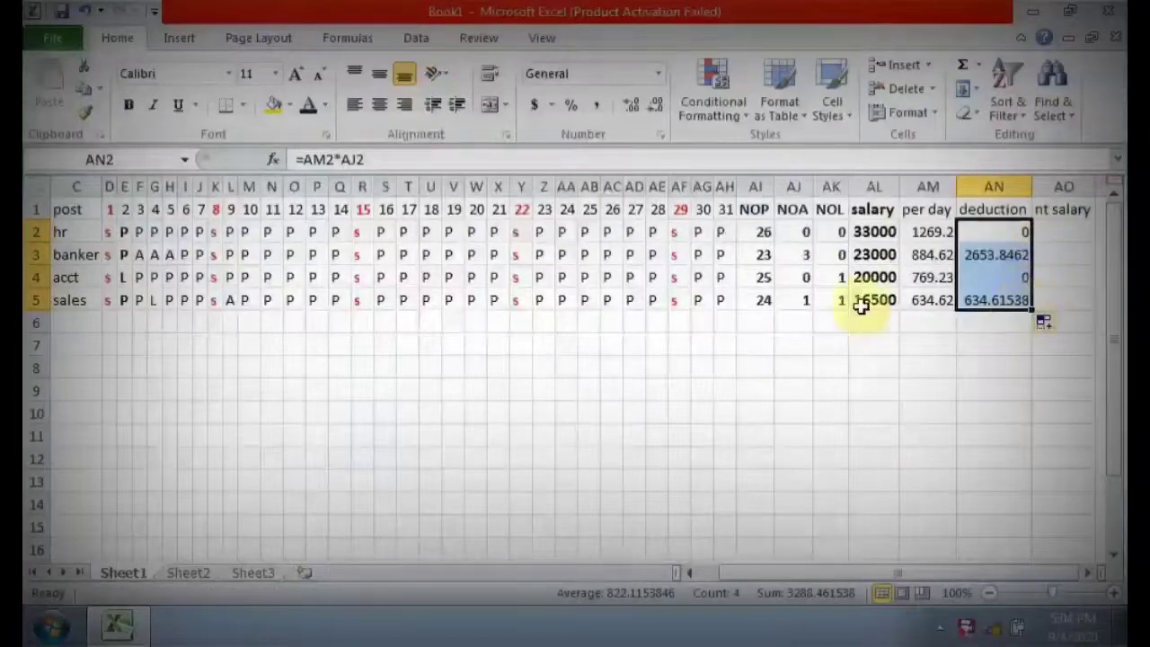
Make the per day and deduction columns AM and AN bold in dark red at font size 11.
{"action": "left_click_drag", "start_coordinate": [927, 186], "coordinate": [980, 225]}
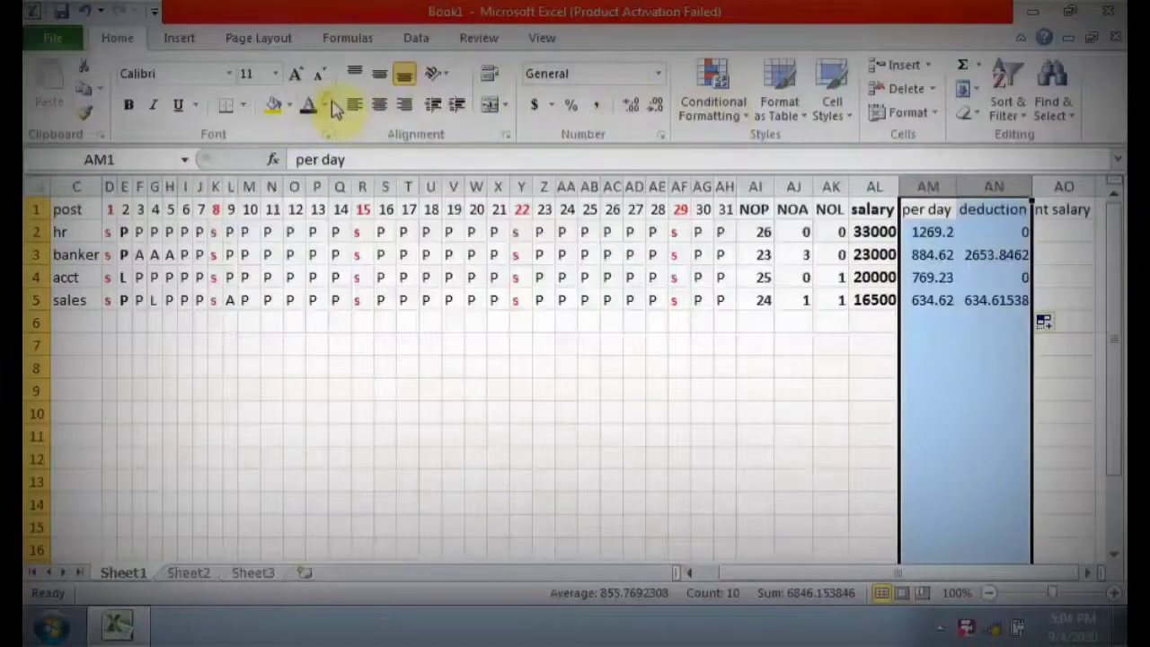
{"action": "left_click", "coordinate": [325, 105]}
{"action": "left_click", "coordinate": [308, 290]}
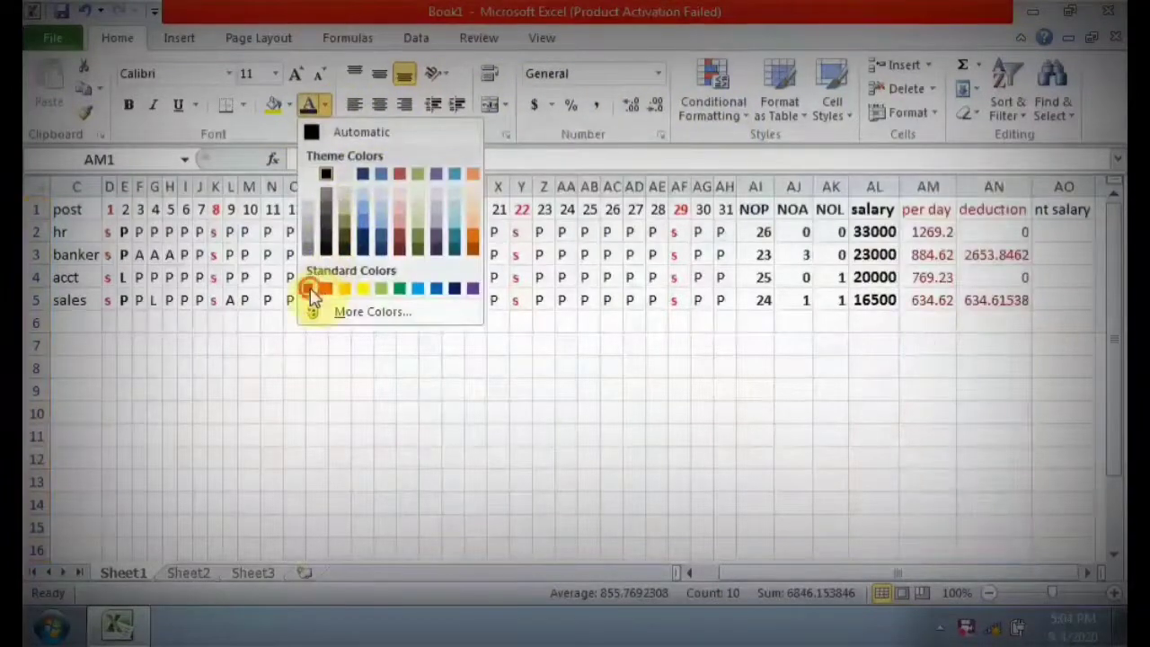
{"action": "left_click", "coordinate": [131, 106]}
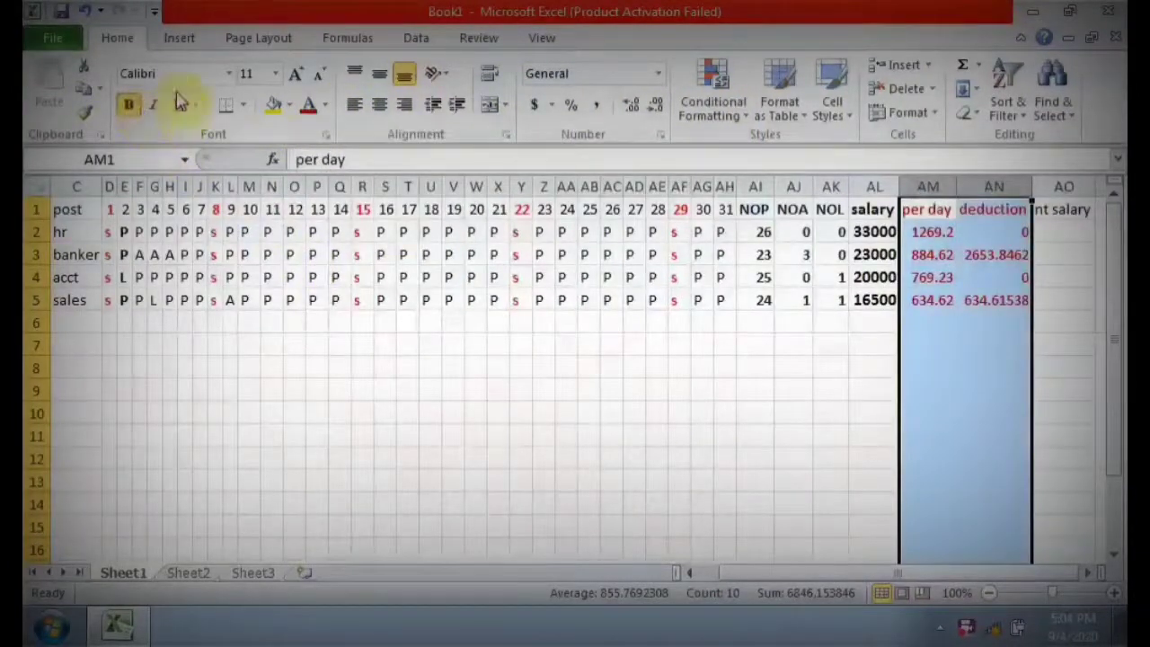
{"action": "left_click", "coordinate": [296, 73]}
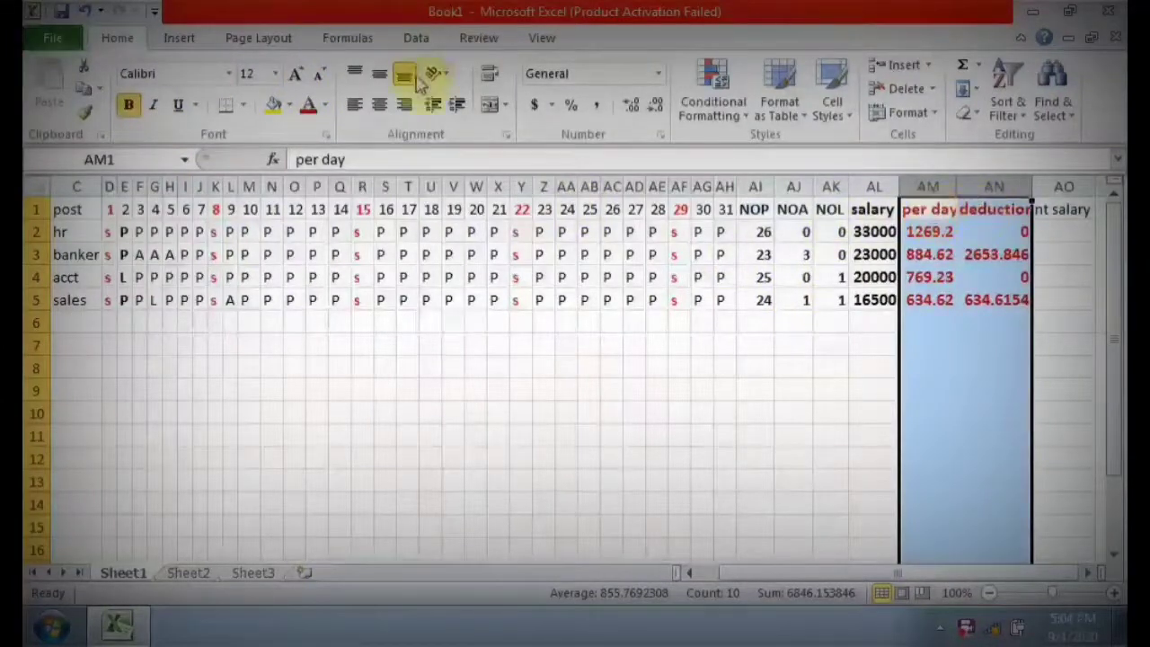
{"action": "left_click", "coordinate": [316, 75]}
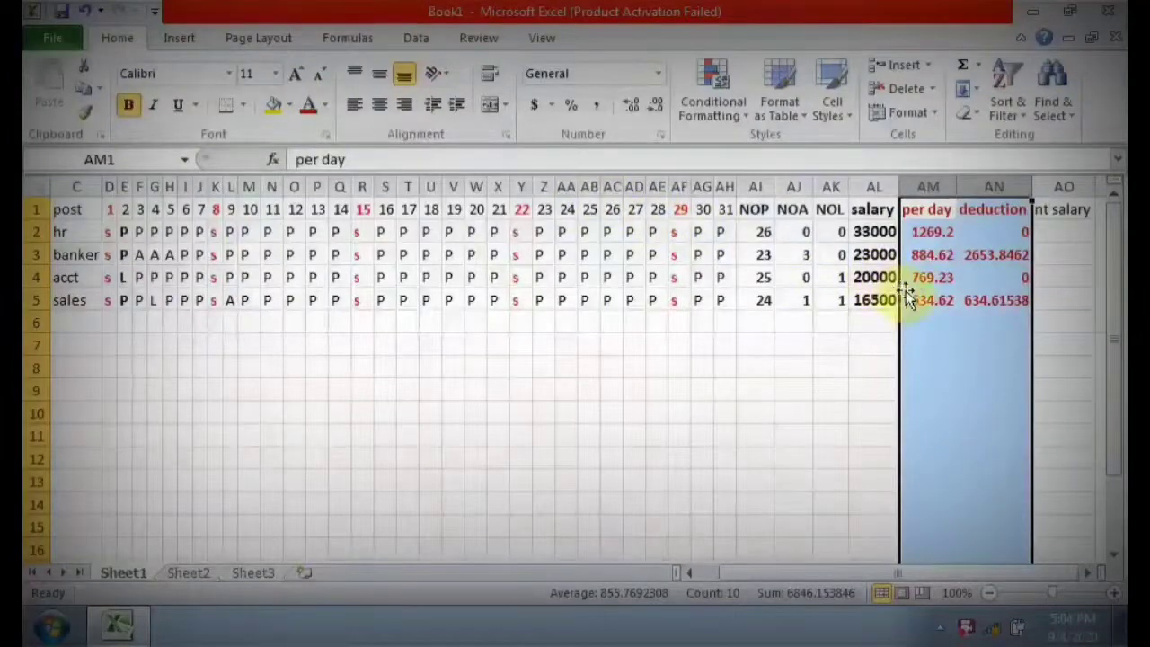
Show the deduction amounts in AN3 and AN5 with two decimal places.
{"action": "left_click", "coordinate": [991, 300]}
{"action": "left_click", "coordinate": [1070, 233]}
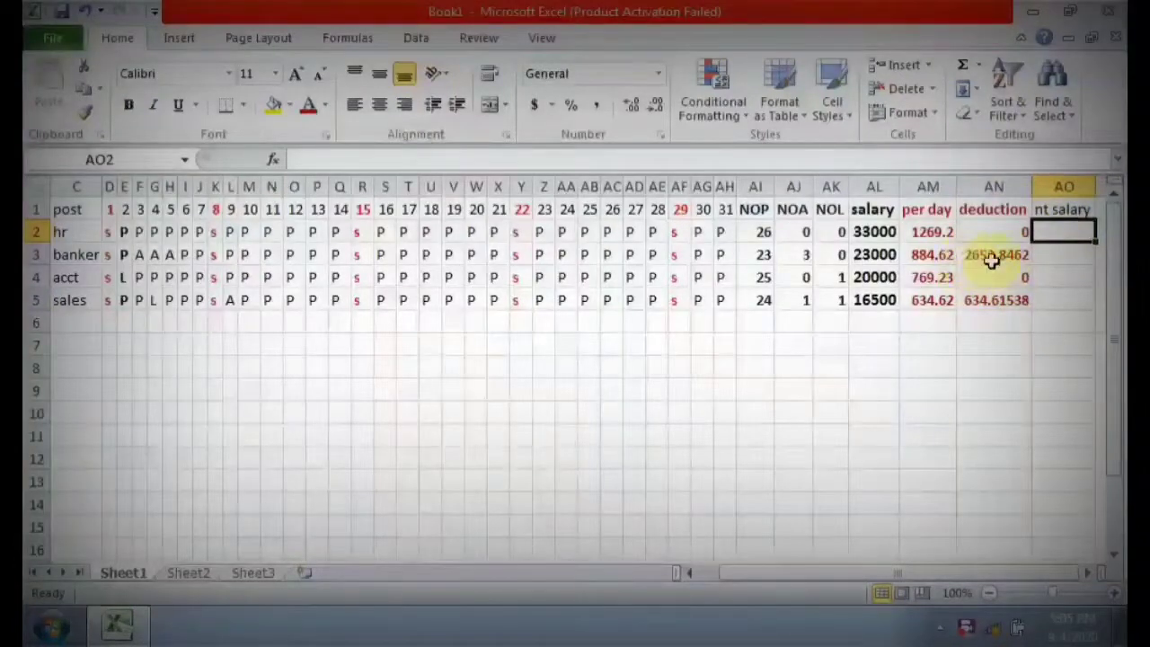
{"action": "left_click", "coordinate": [988, 256]}
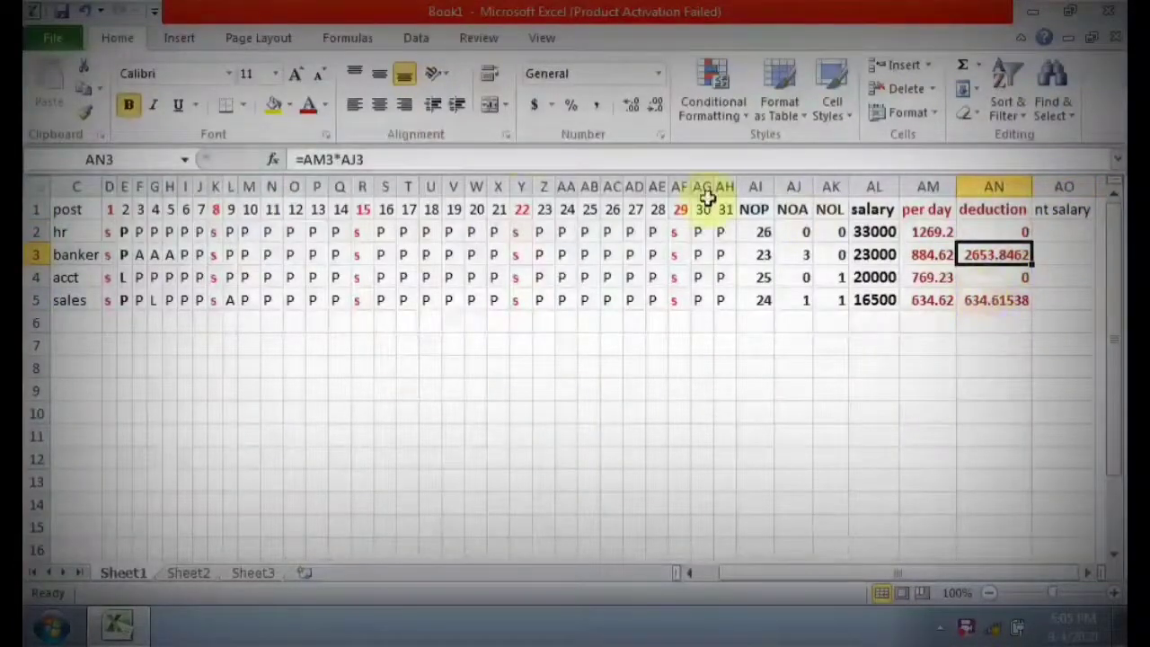
{"action": "left_click", "coordinate": [634, 108]}
{"action": "left_click", "coordinate": [650, 112]}
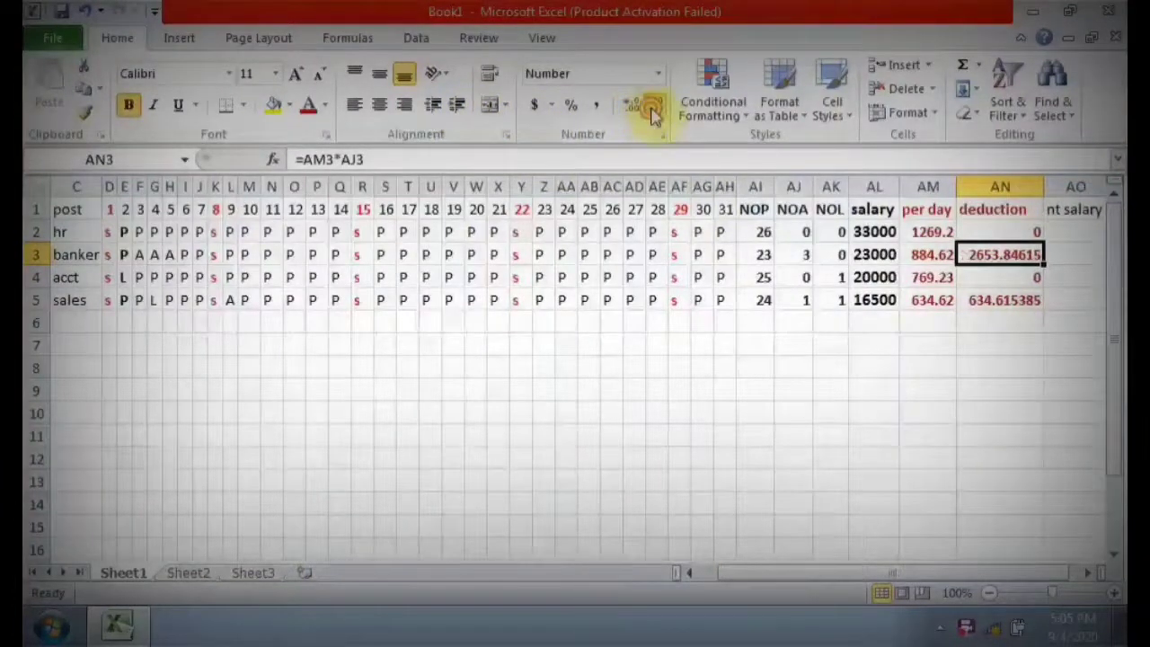
{"action": "left_click", "coordinate": [653, 113]}
{"action": "left_click", "coordinate": [653, 114]}
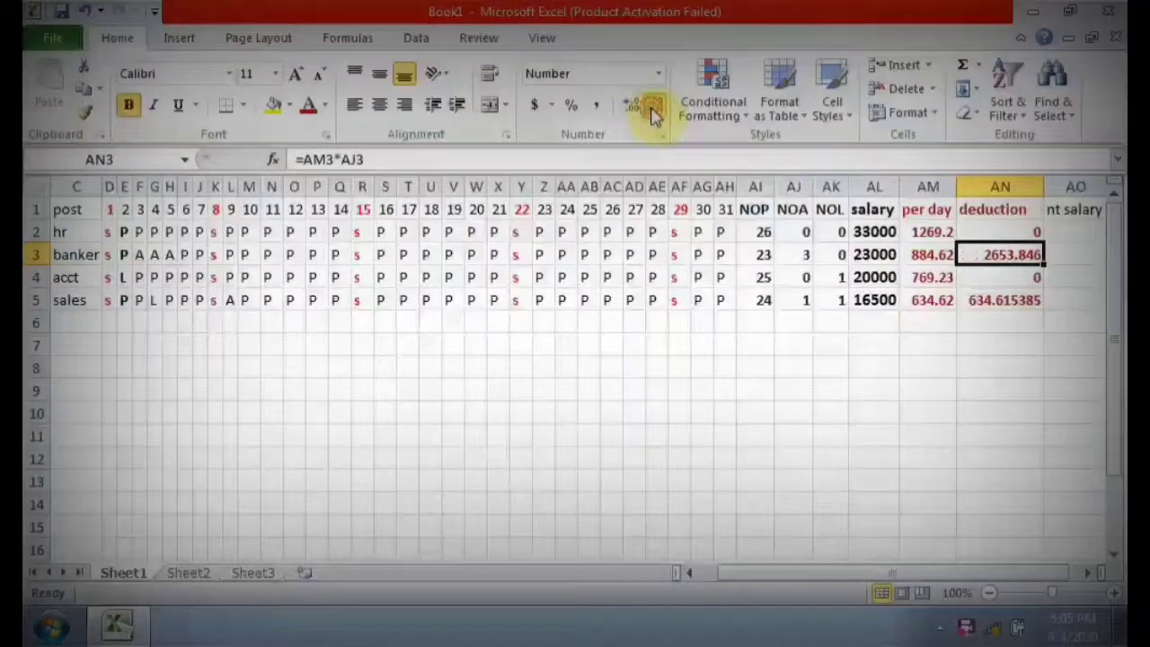
{"action": "left_click", "coordinate": [974, 302]}
{"action": "left_click", "coordinate": [656, 108]}
{"action": "left_click", "coordinate": [656, 107]}
{"action": "left_click", "coordinate": [655, 108]}
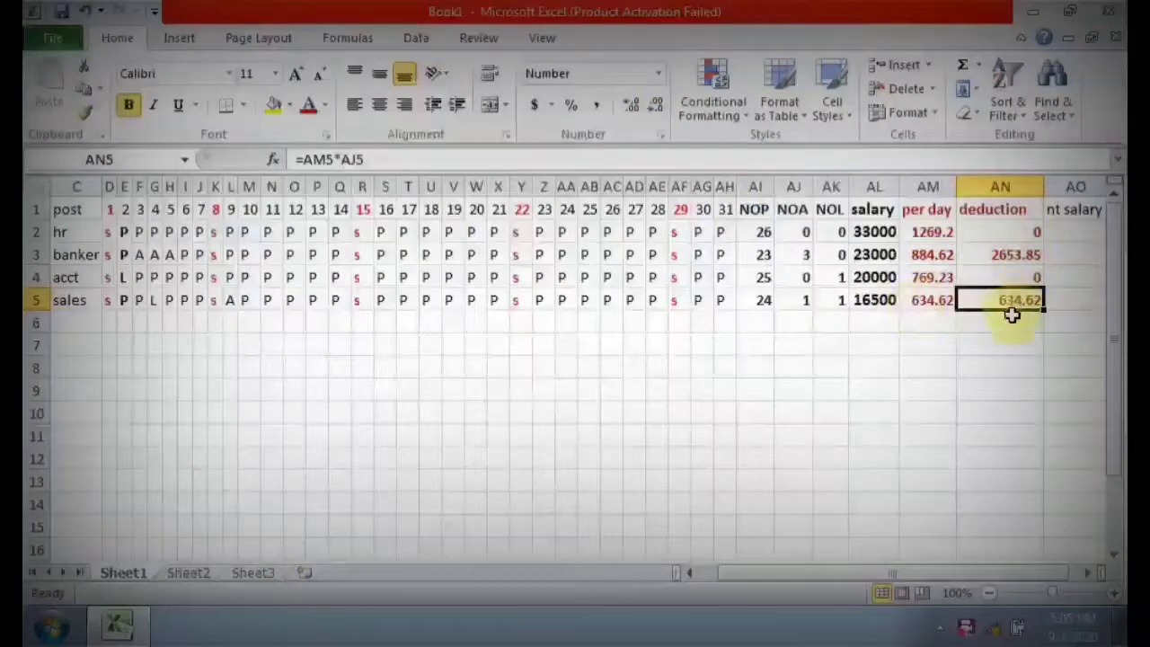
Calculate the net salary with =AL2-AN2 in AO2 and fill the formula down to AO5.
{"action": "left_click", "coordinate": [1071, 231]}
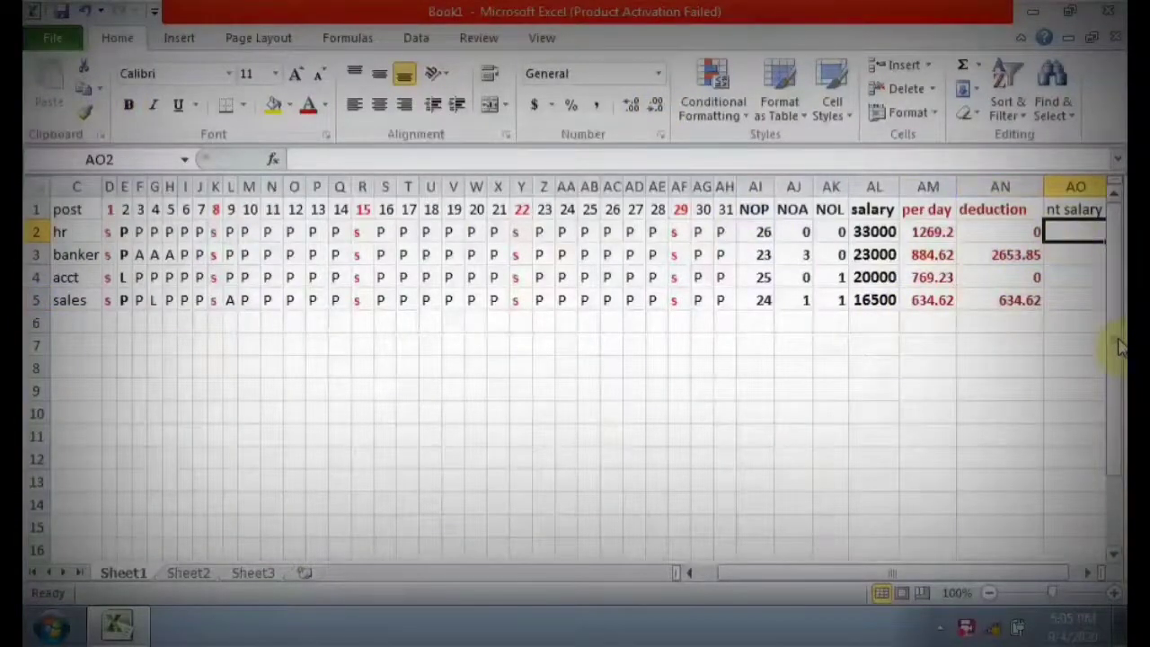
{"action": "type", "text": "="}
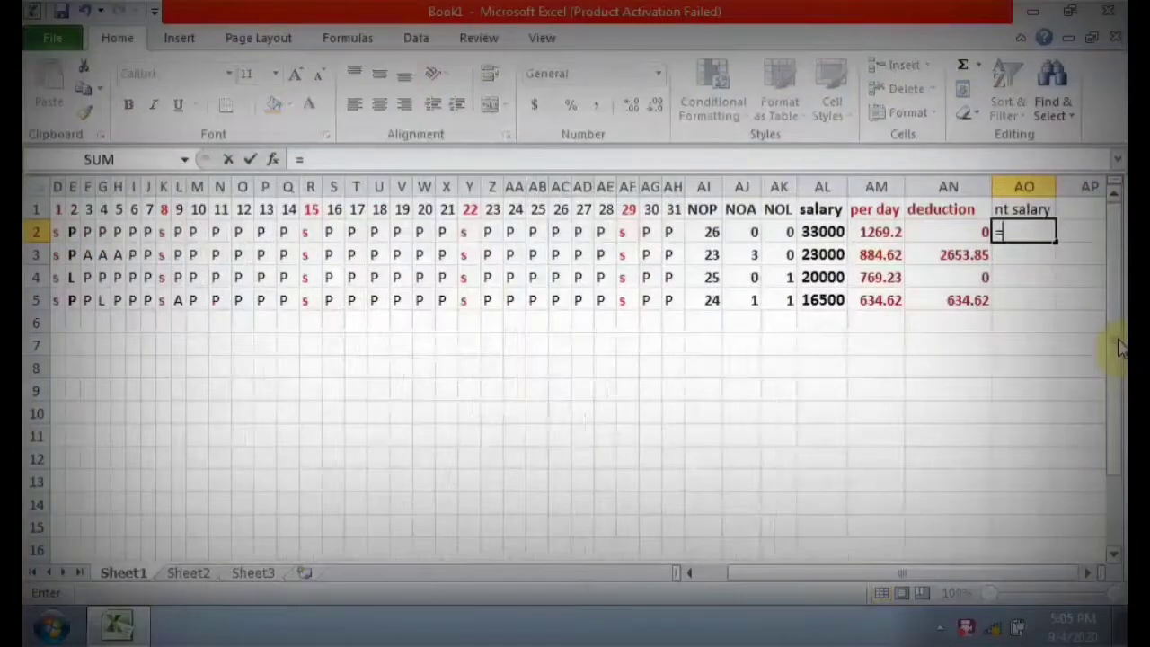
{"action": "left_click", "coordinate": [822, 232]}
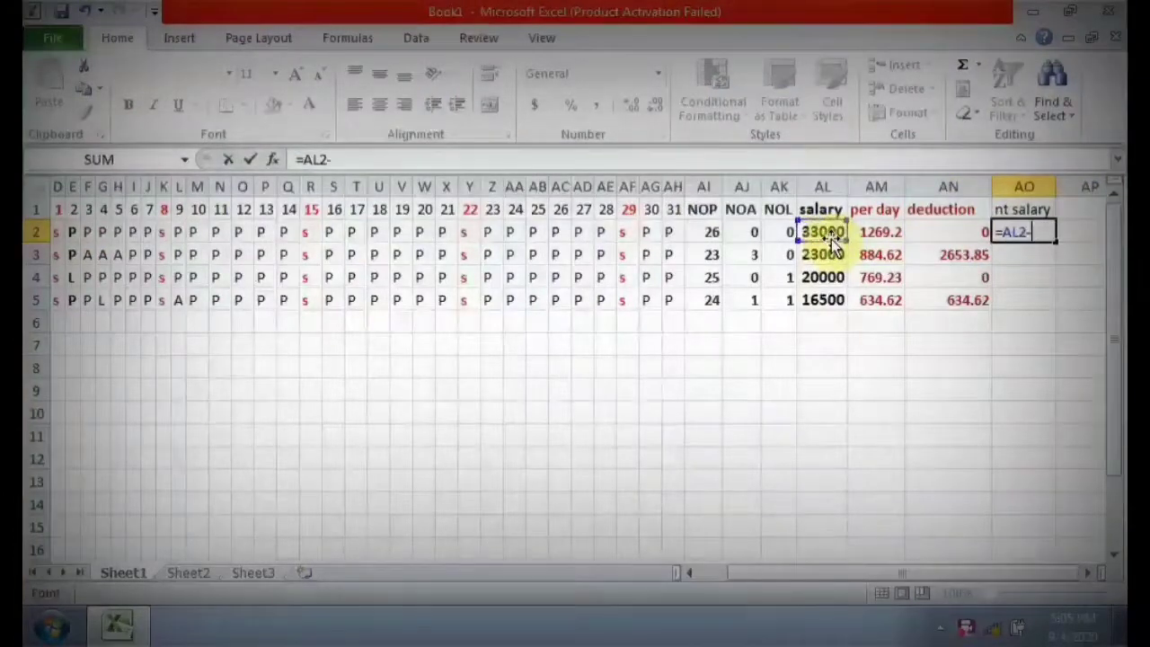
{"action": "type", "text": "-"}
{"action": "left_click", "coordinate": [954, 228]}
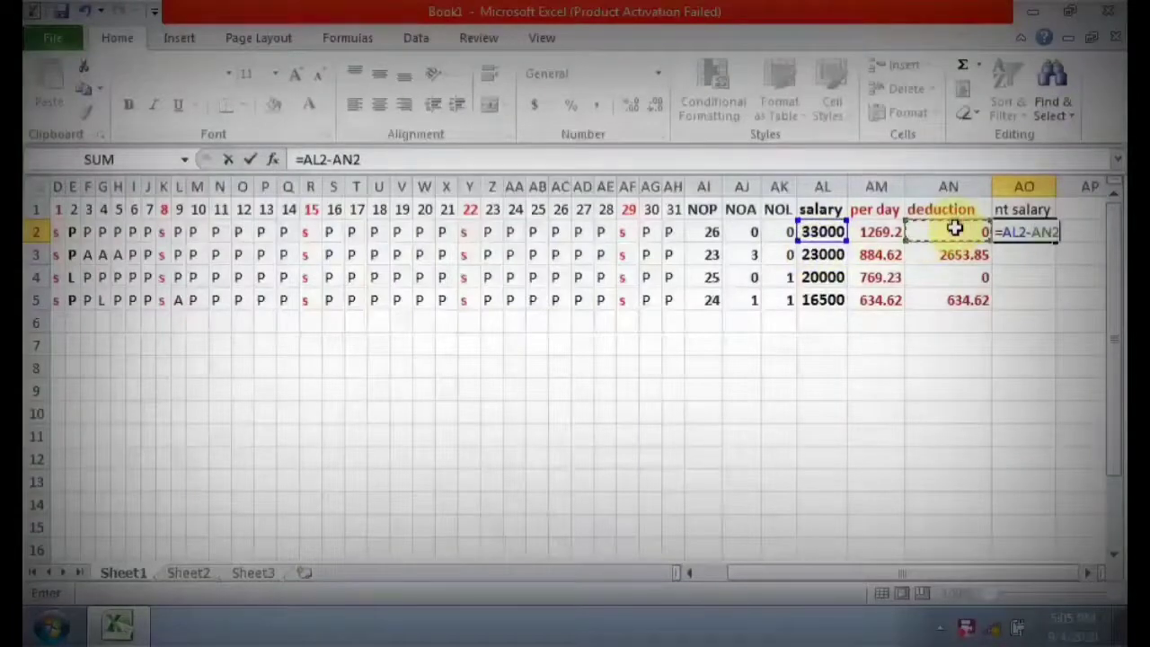
{"action": "key", "text": "Return"}
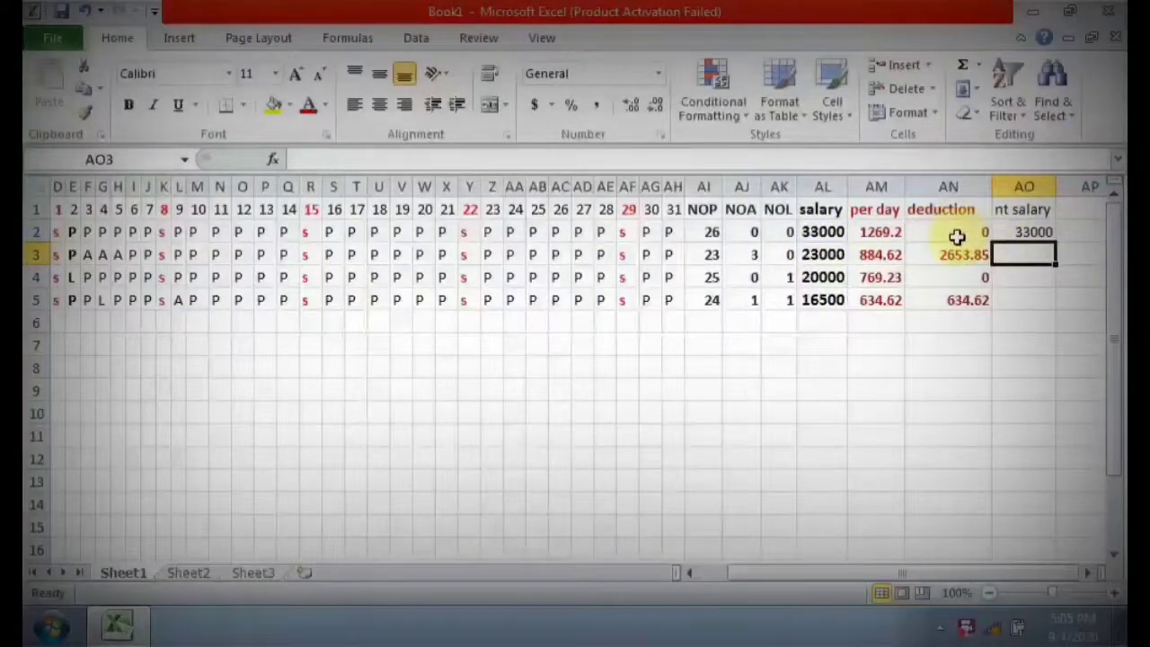
{"action": "left_click", "coordinate": [1032, 233]}
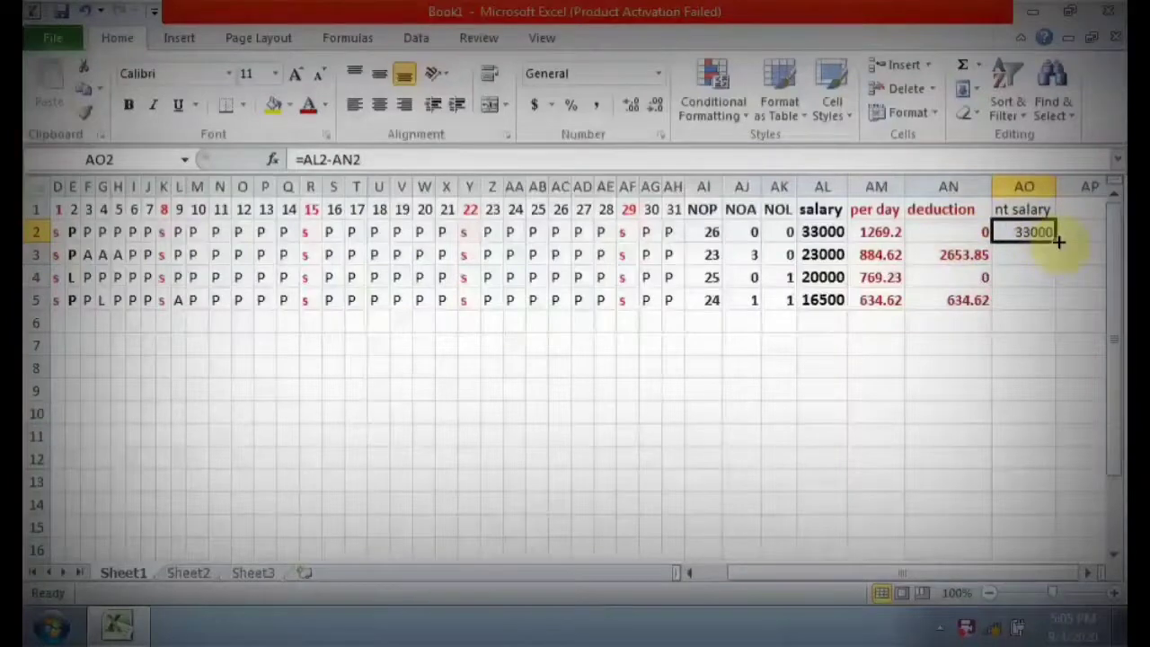
{"action": "left_click_drag", "start_coordinate": [1059, 240], "coordinate": [1060, 302]}
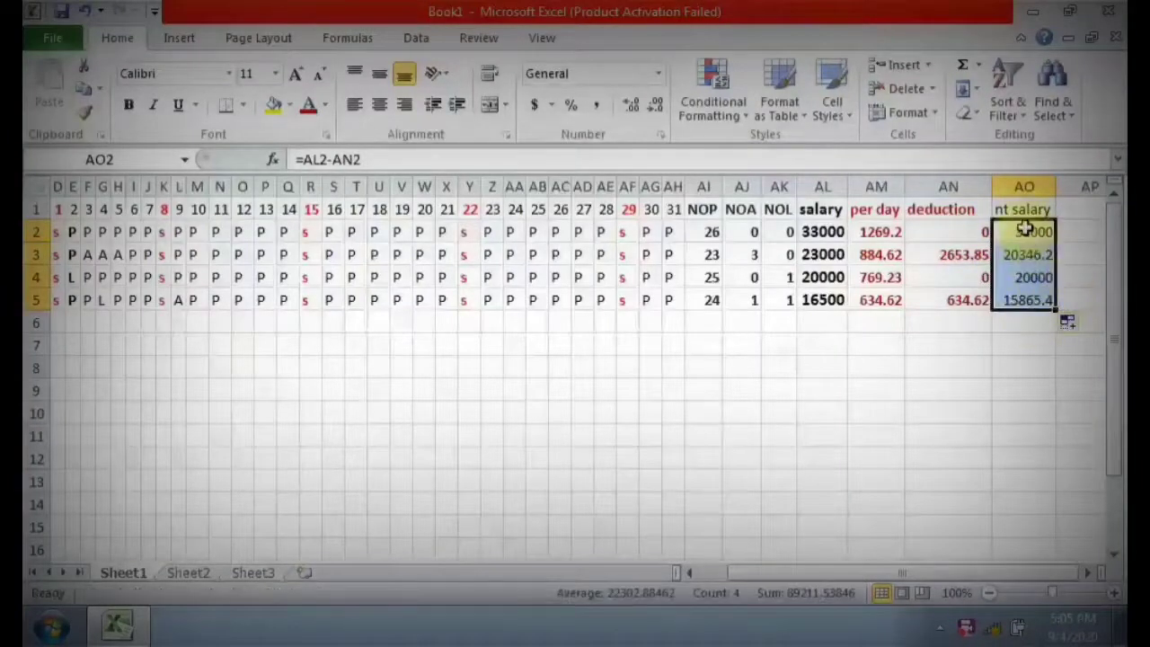
Make the net salary header and amounts in AO1:AO5 bold.
{"action": "left_click_drag", "start_coordinate": [1020, 209], "coordinate": [1018, 305]}
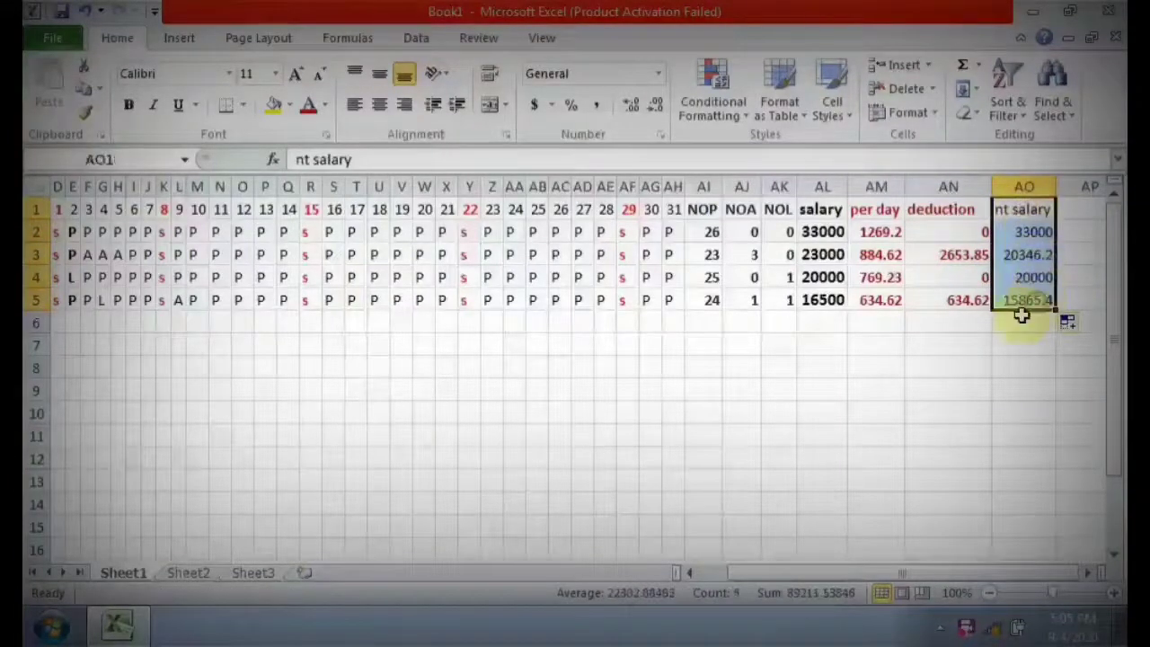
{"action": "left_click", "coordinate": [129, 104]}
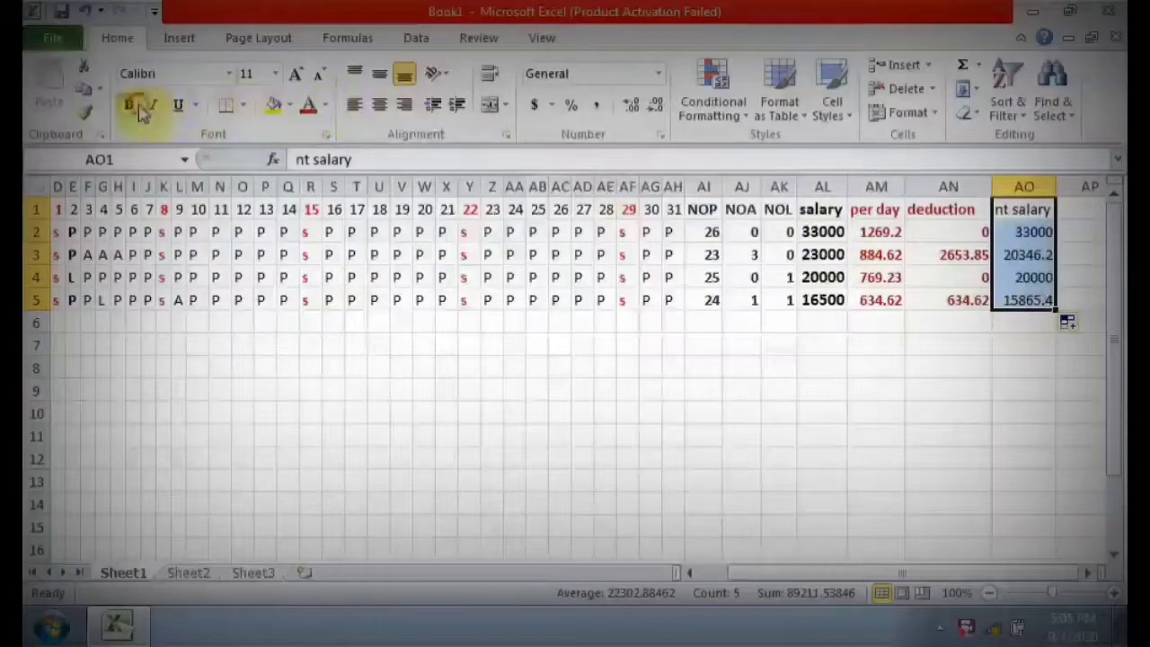
{"action": "left_click", "coordinate": [751, 279]}
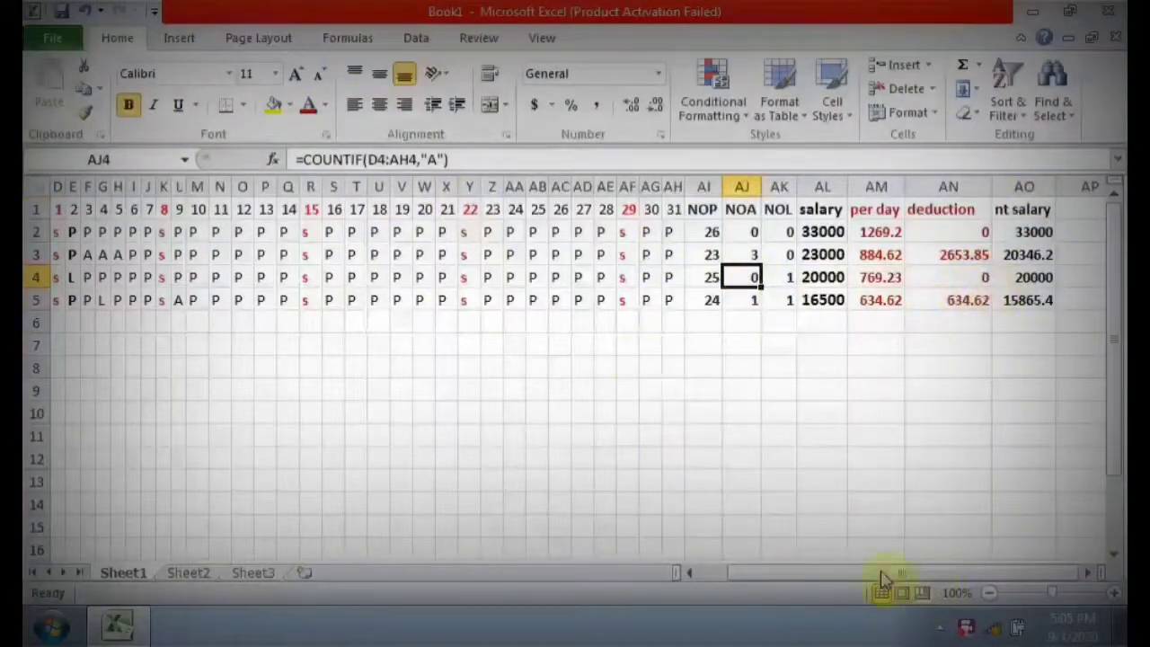
Make the emp id column A1:A5 and the whole header row 1 bold.
{"action": "left_click_drag", "start_coordinate": [858, 575], "coordinate": [813, 577]}
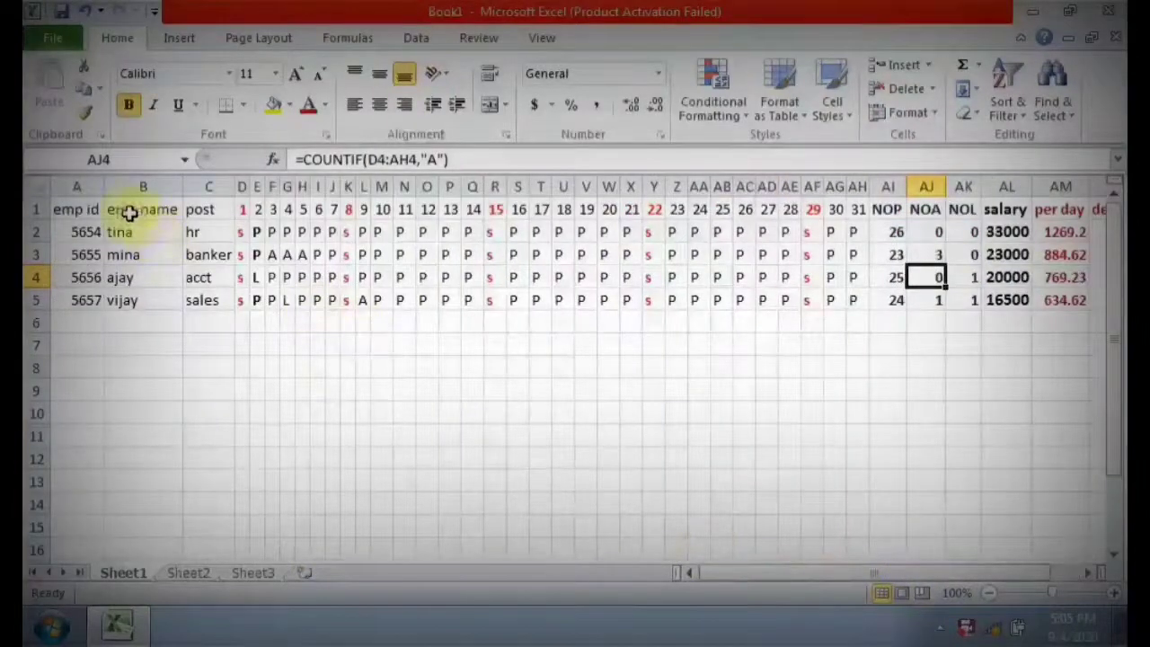
{"action": "left_click_drag", "start_coordinate": [96, 209], "coordinate": [96, 300]}
{"action": "left_click", "coordinate": [128, 105]}
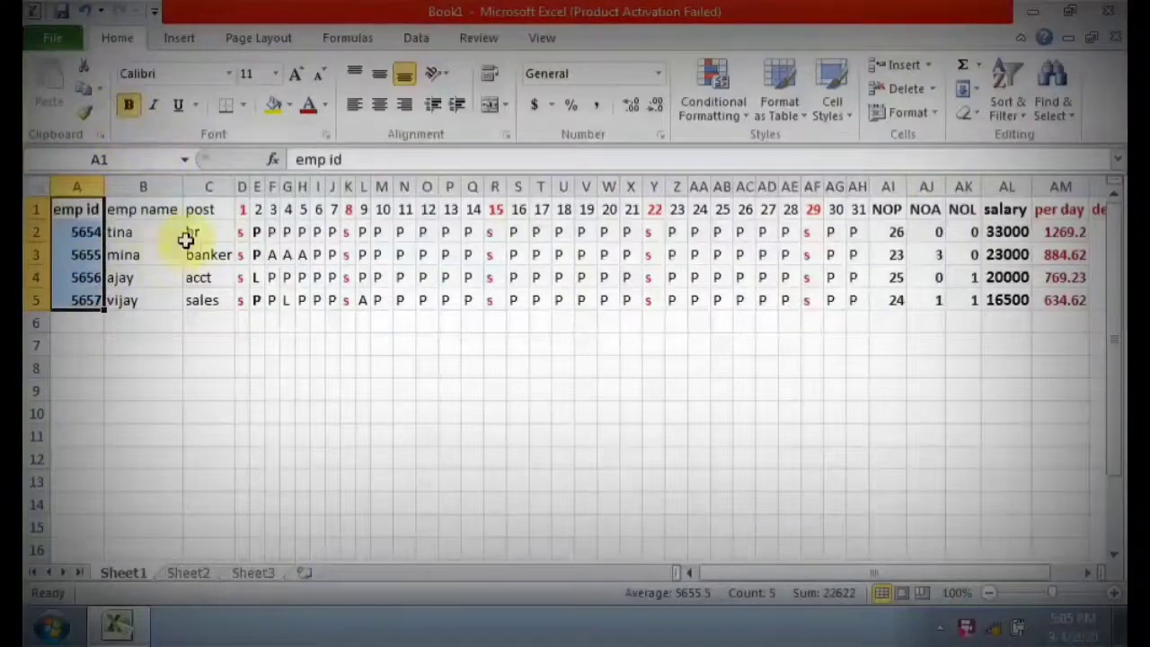
{"action": "left_click", "coordinate": [36, 209]}
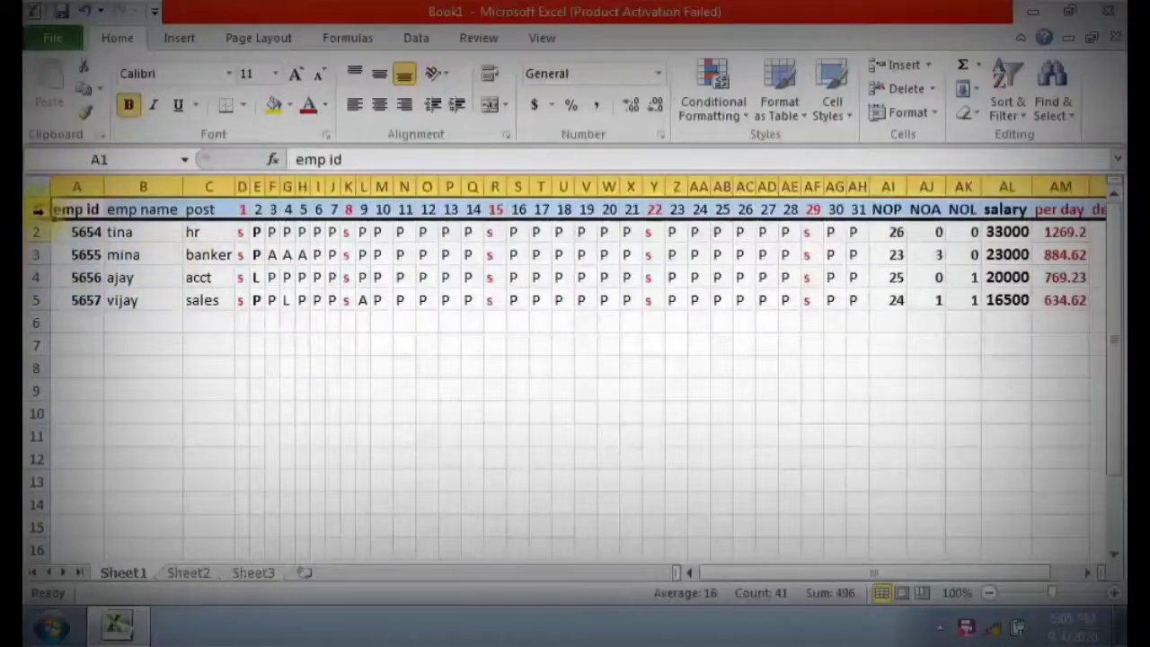
{"action": "left_click", "coordinate": [127, 109]}
{"action": "left_click", "coordinate": [127, 108]}
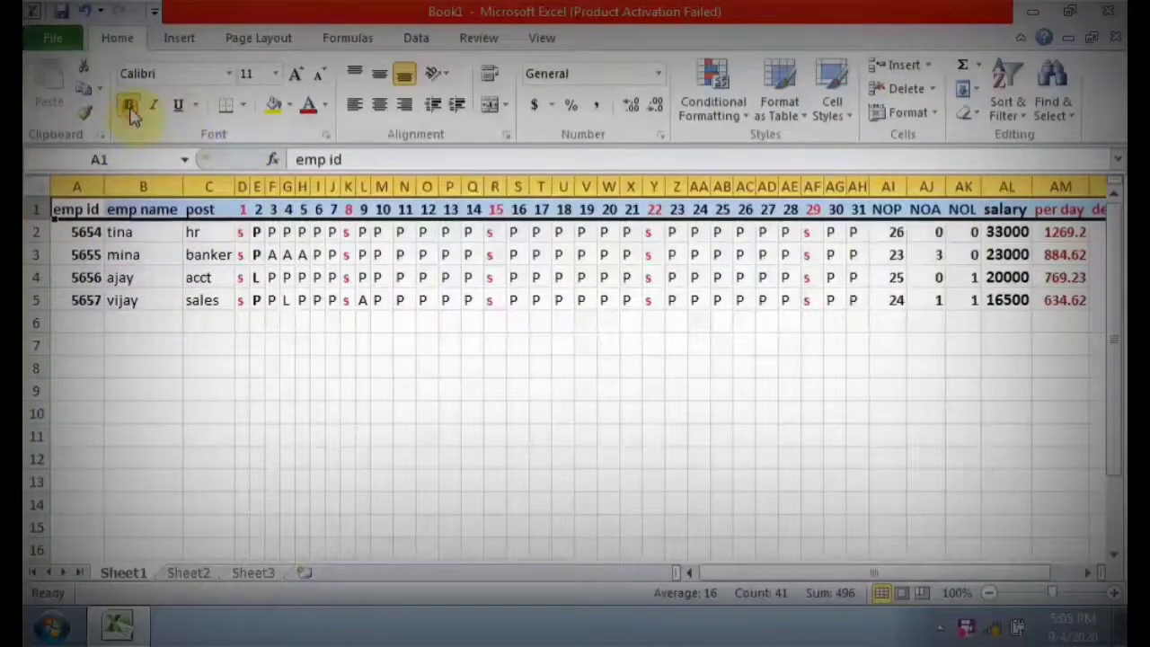
{"action": "left_click", "coordinate": [568, 393]}
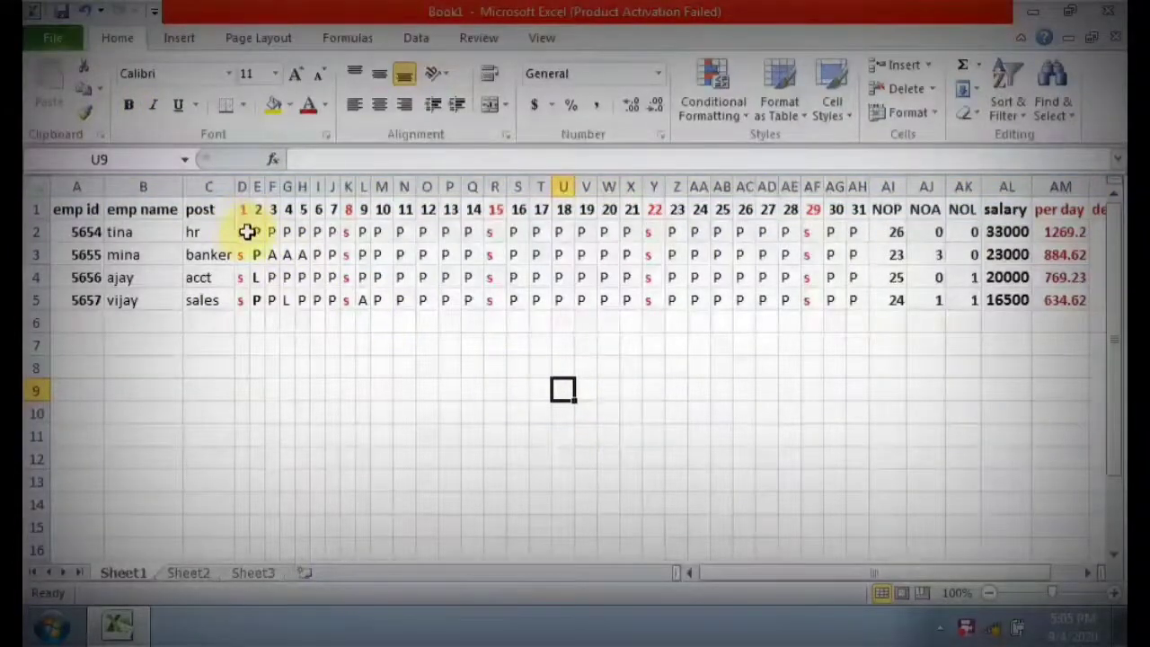
Fill the daily attendance marks in D2:AH5 with yellow.
{"action": "left_click_drag", "start_coordinate": [244, 232], "coordinate": [858, 301]}
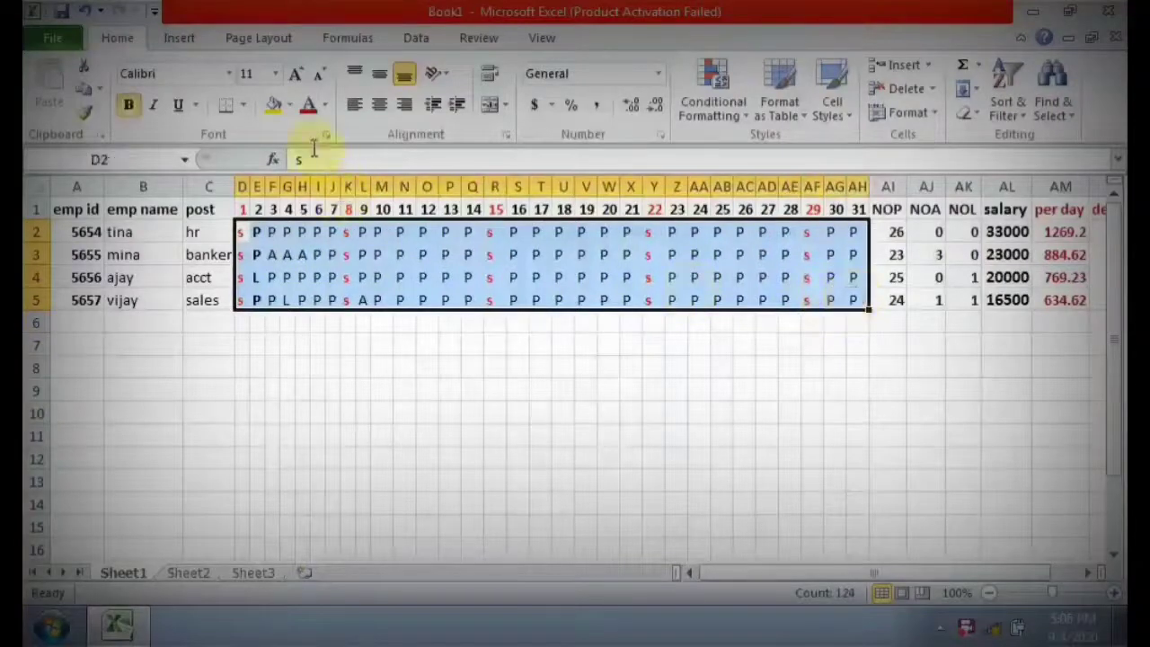
{"action": "left_click", "coordinate": [276, 113]}
{"action": "left_click", "coordinate": [448, 413]}
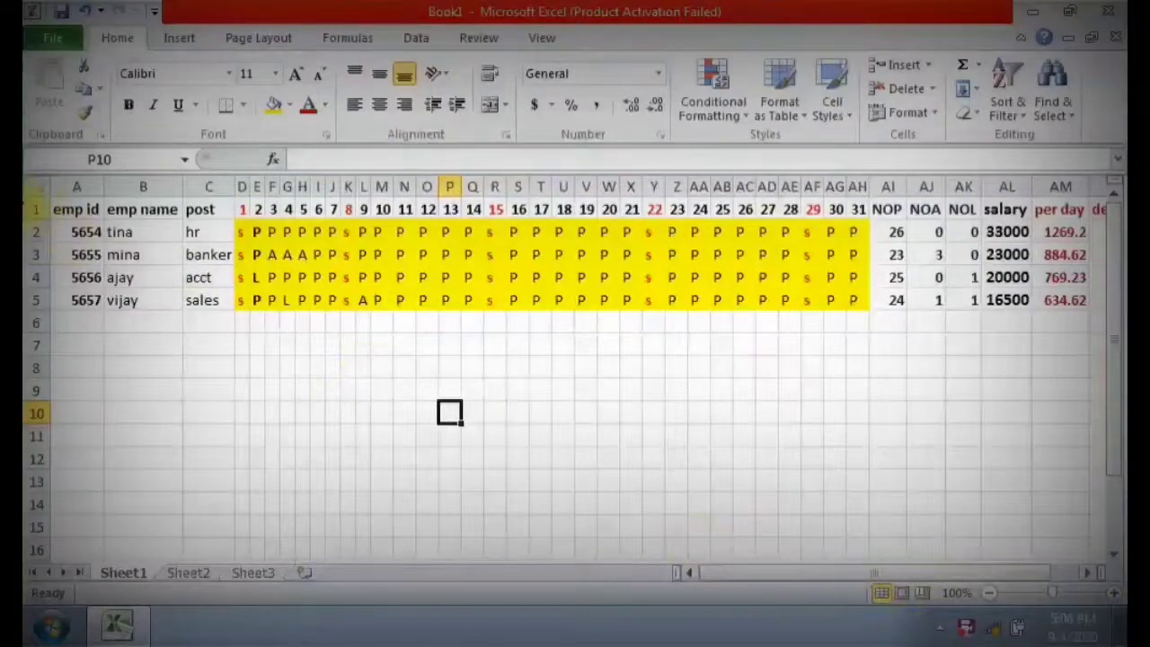
Fill the entire header row 1 with the blue theme color.
{"action": "left_click", "coordinate": [40, 208]}
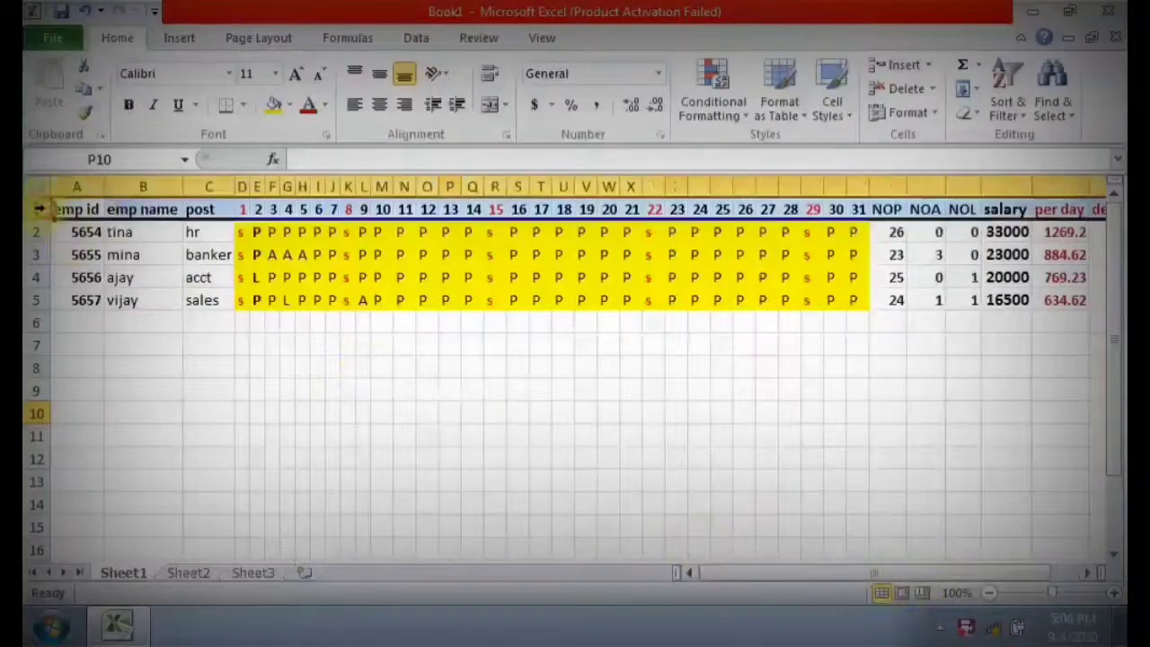
{"action": "left_click", "coordinate": [288, 108]}
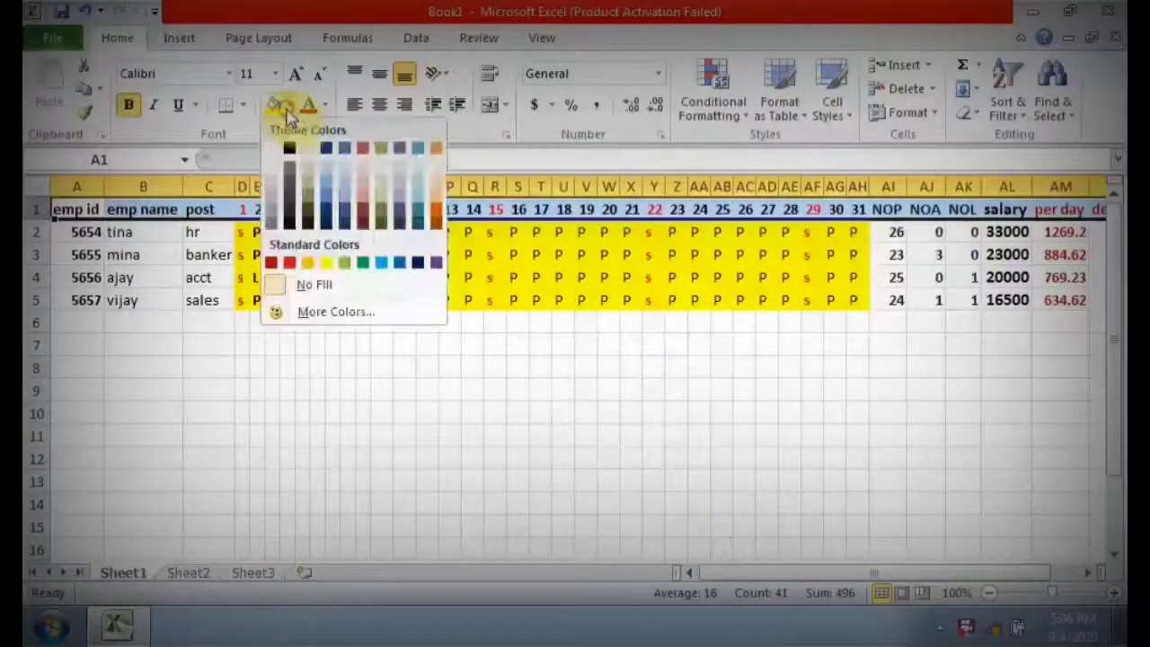
{"action": "left_click", "coordinate": [340, 158]}
{"action": "left_click", "coordinate": [187, 323]}
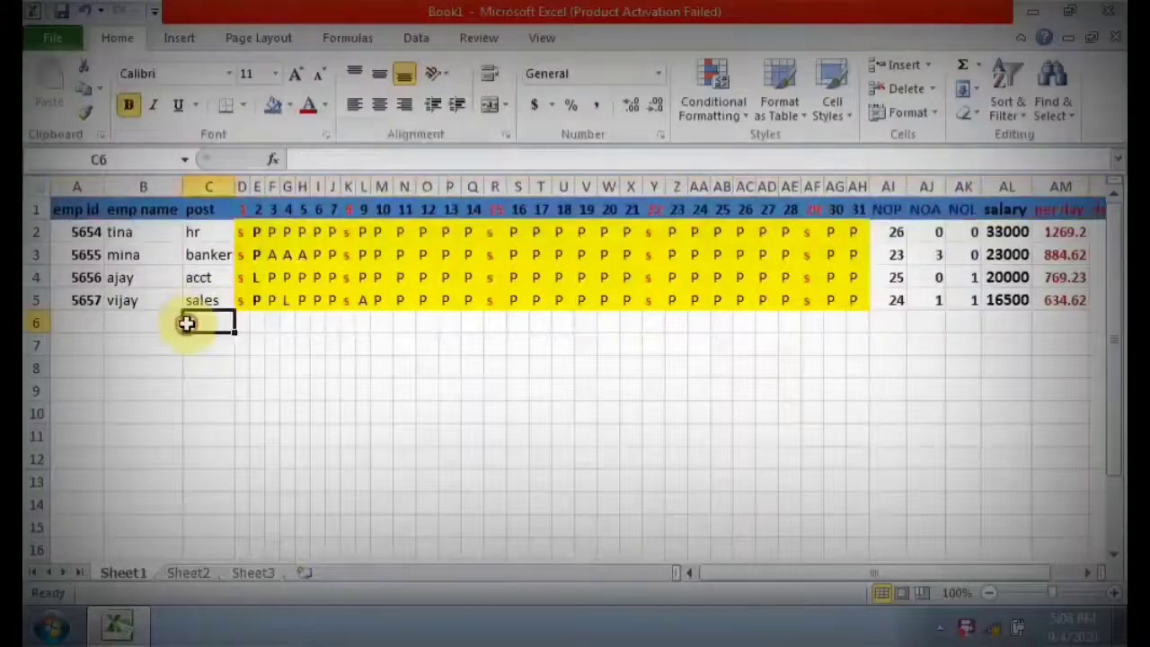
Fill the employee names in B2:B5 and the employee ids in A2:A5 with the same blue as the header row.
{"action": "left_click_drag", "start_coordinate": [151, 232], "coordinate": [151, 299]}
{"action": "left_click", "coordinate": [277, 117]}
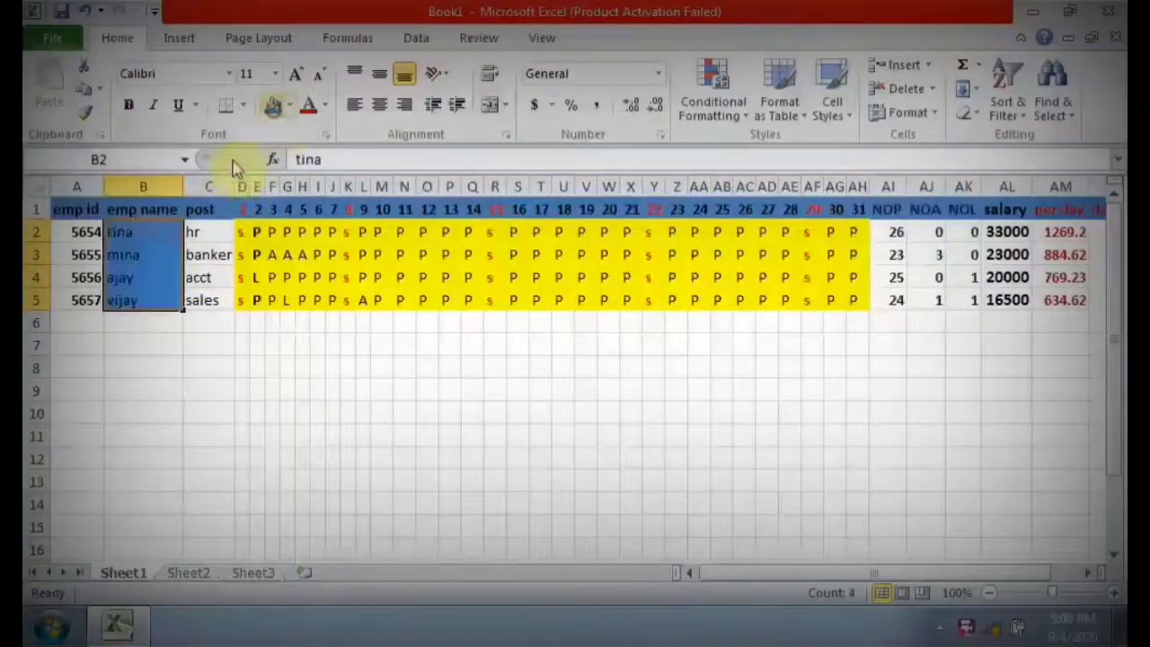
{"action": "left_click", "coordinate": [126, 327]}
{"action": "left_click", "coordinate": [85, 231]}
{"action": "left_click_drag", "start_coordinate": [85, 231], "coordinate": [90, 300]}
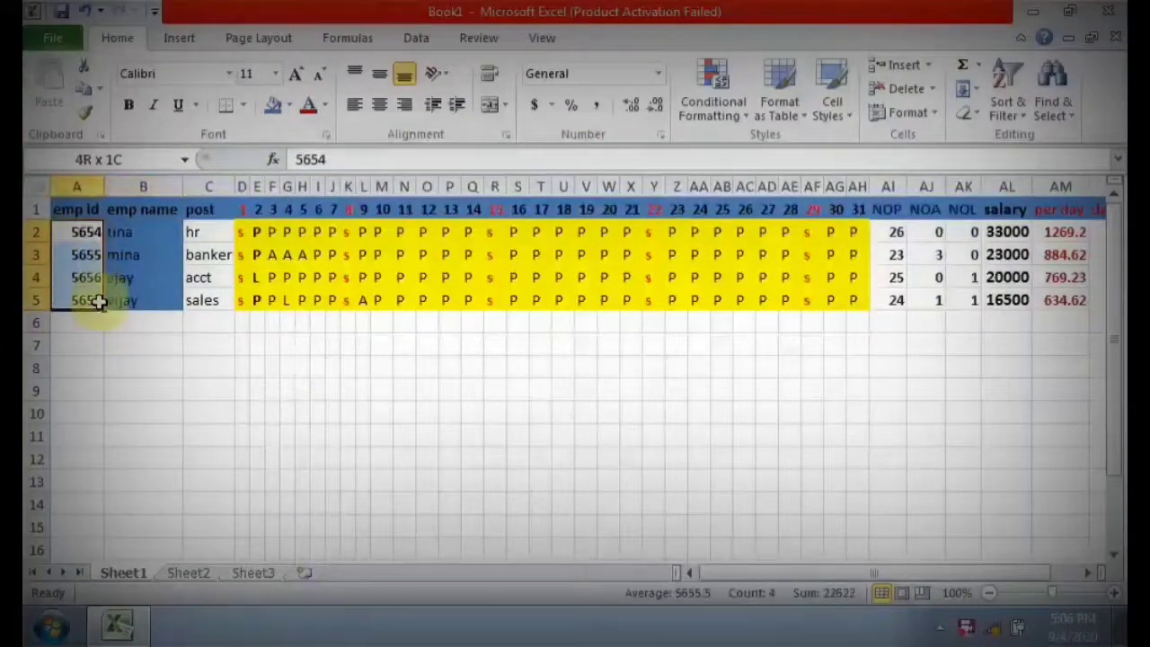
{"action": "left_click", "coordinate": [272, 105]}
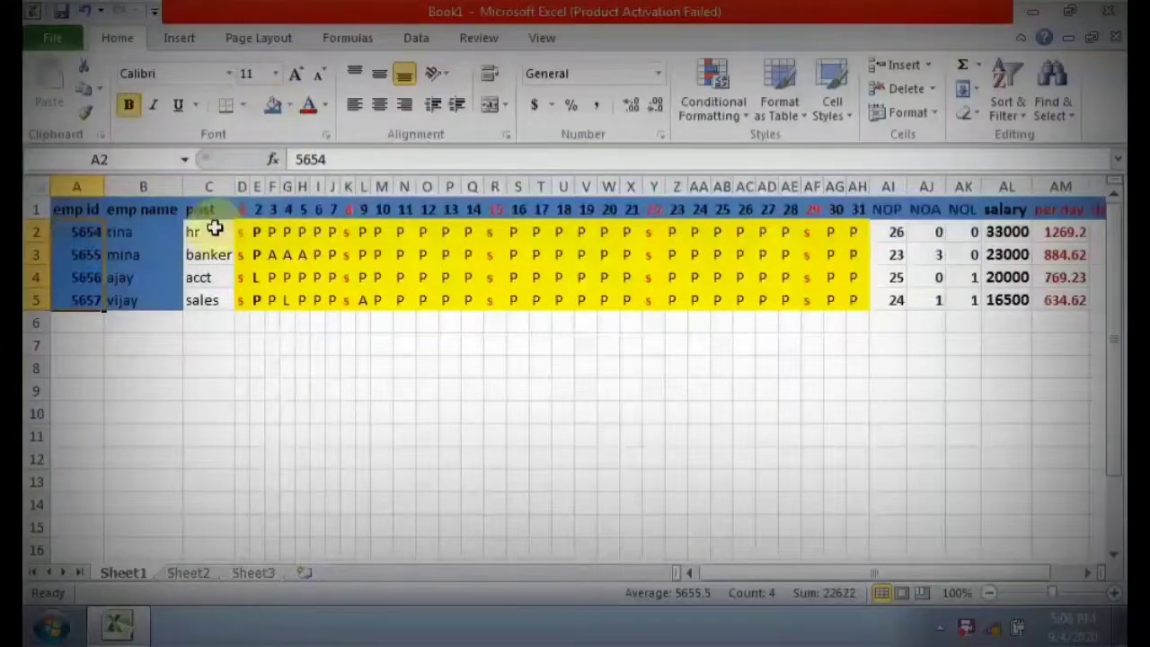
Fill the post cells C2:C5 with the red theme color.
{"action": "left_click_drag", "start_coordinate": [214, 232], "coordinate": [214, 300]}
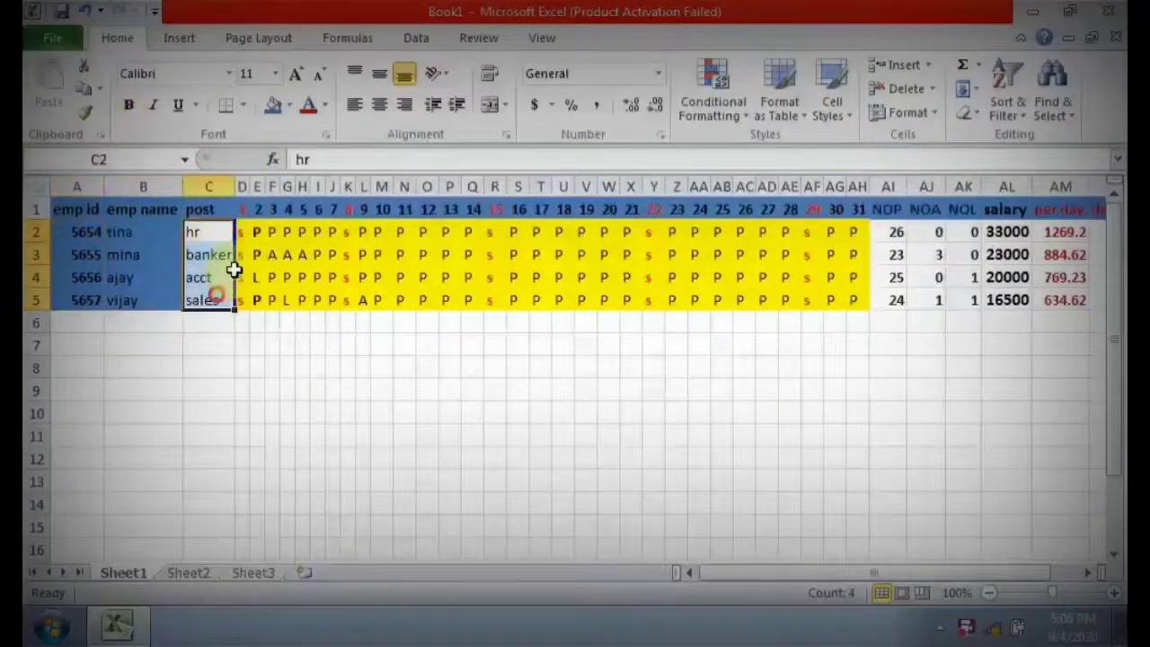
{"action": "left_click", "coordinate": [290, 107]}
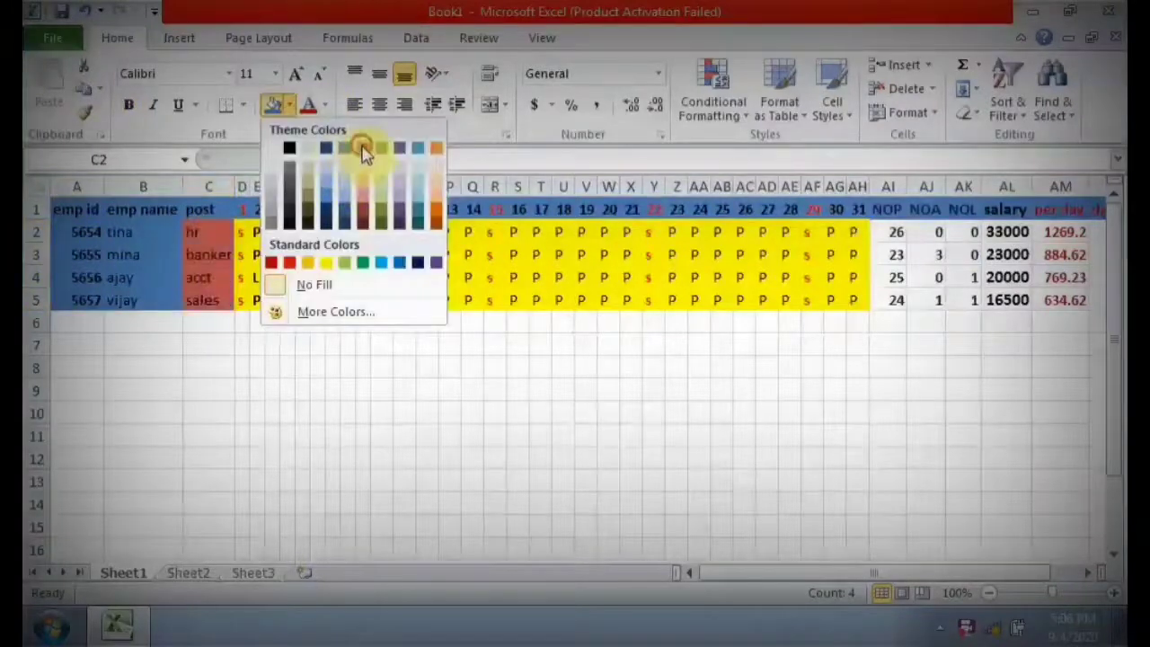
{"action": "left_click", "coordinate": [365, 149]}
{"action": "left_click_drag", "start_coordinate": [256, 321], "coordinate": [257, 345]}
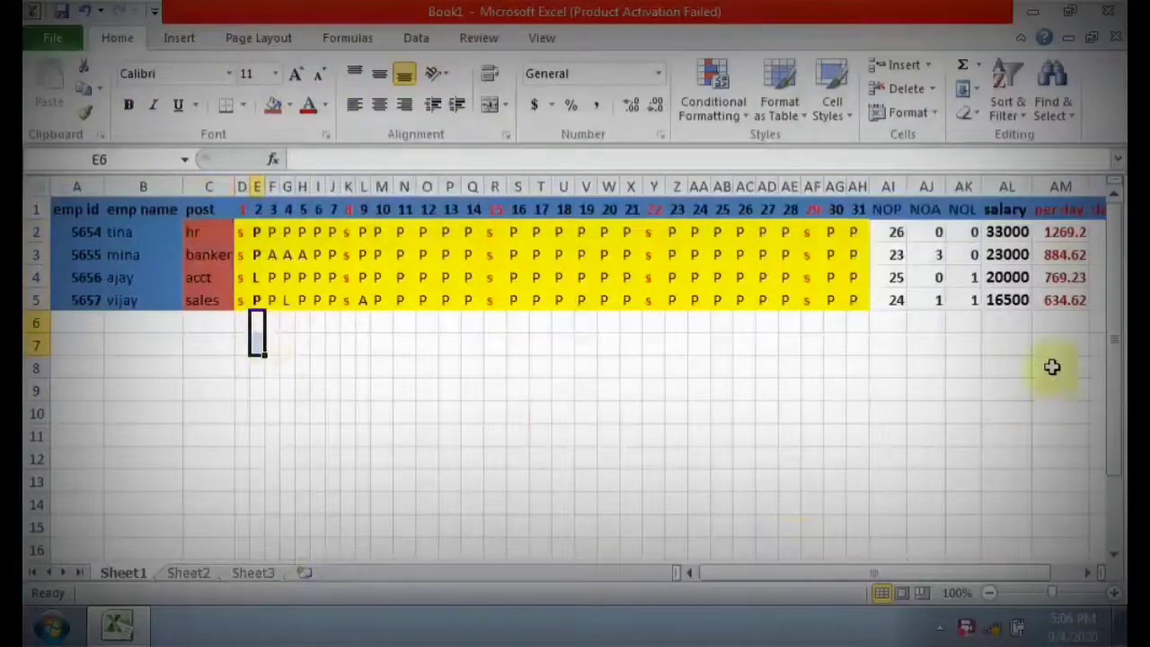
{"action": "left_click_drag", "start_coordinate": [870, 577], "coordinate": [970, 574]}
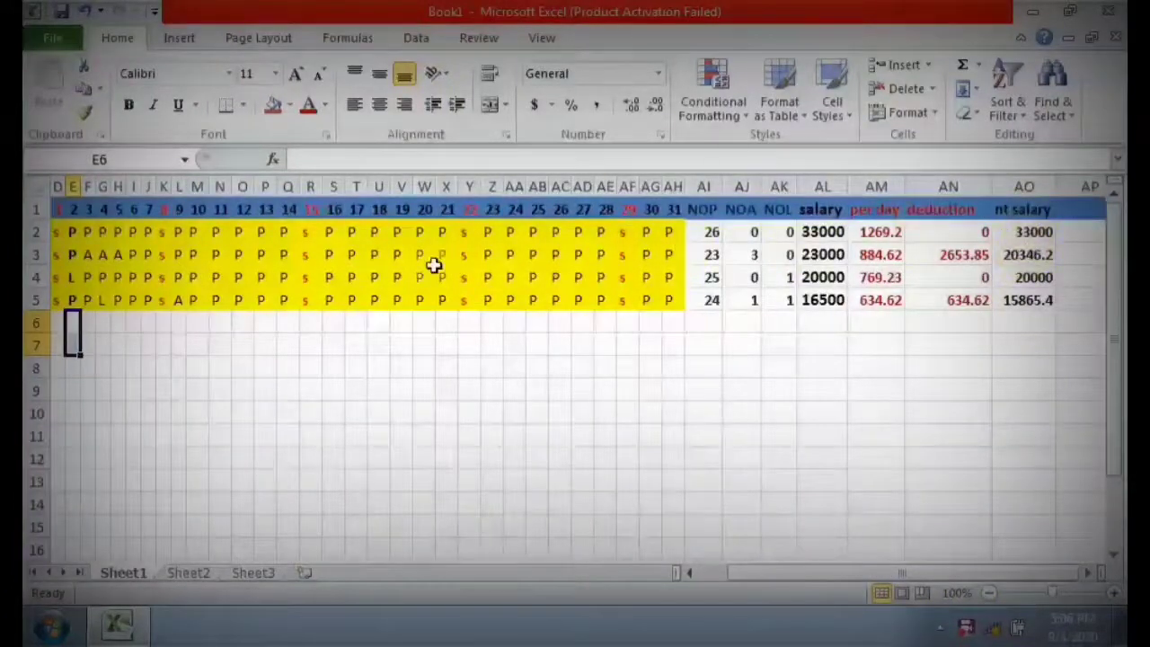
{"action": "left_click_drag", "start_coordinate": [802, 577], "coordinate": [774, 576]}
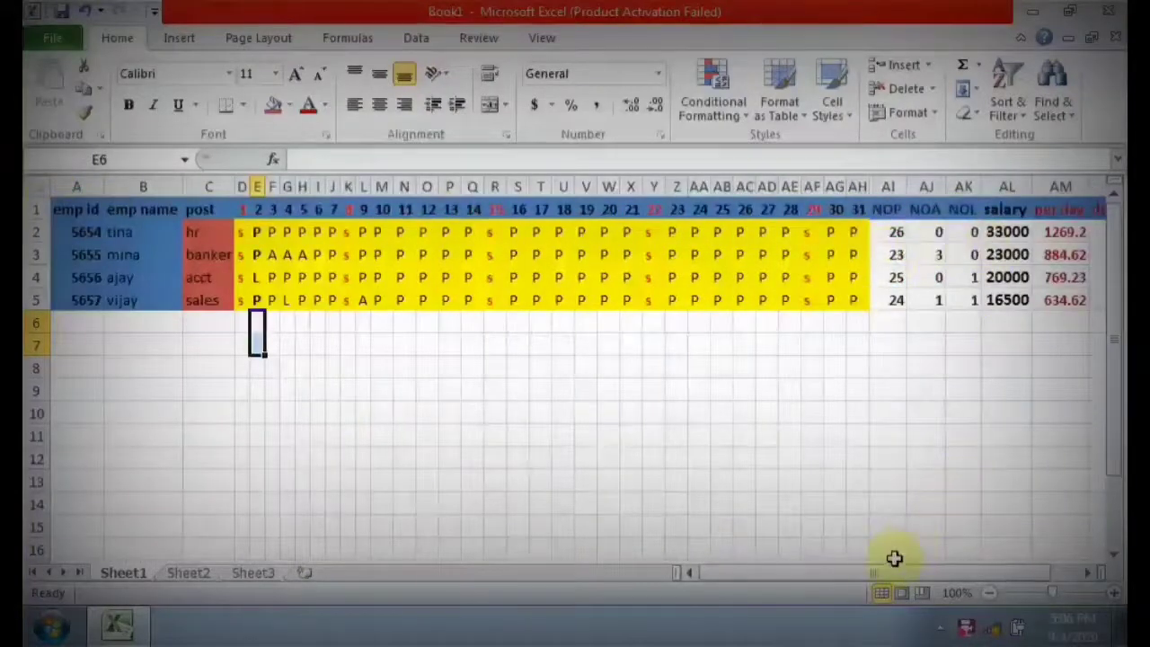
{"action": "left_click_drag", "start_coordinate": [876, 575], "coordinate": [905, 574]}
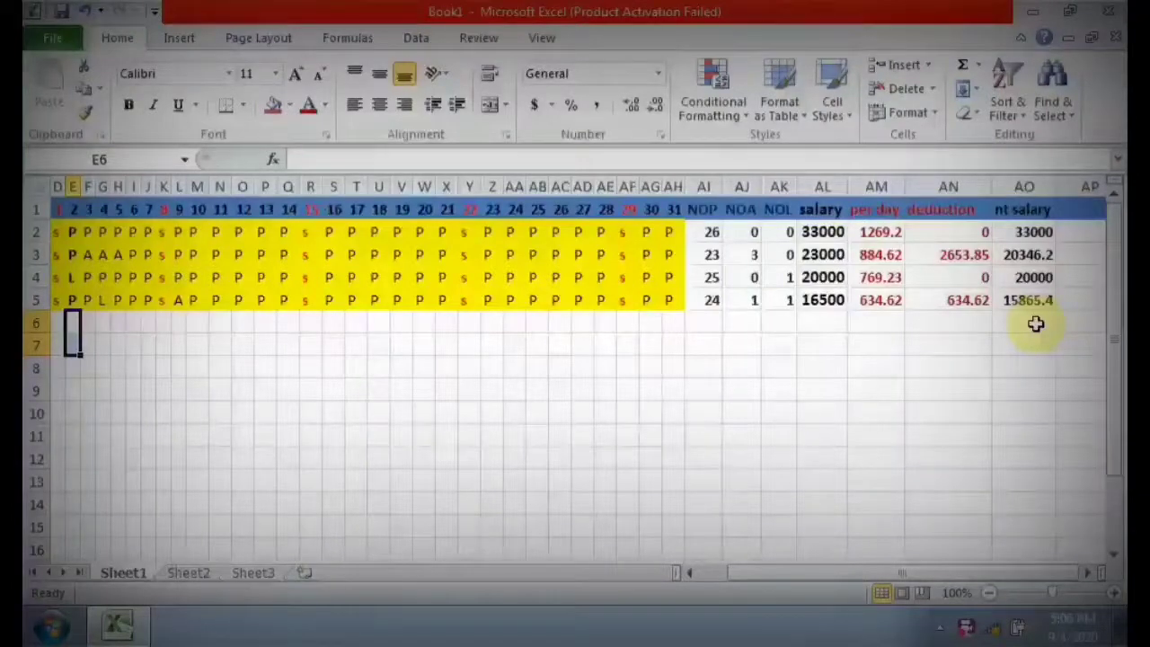
{"action": "left_click", "coordinate": [969, 630]}
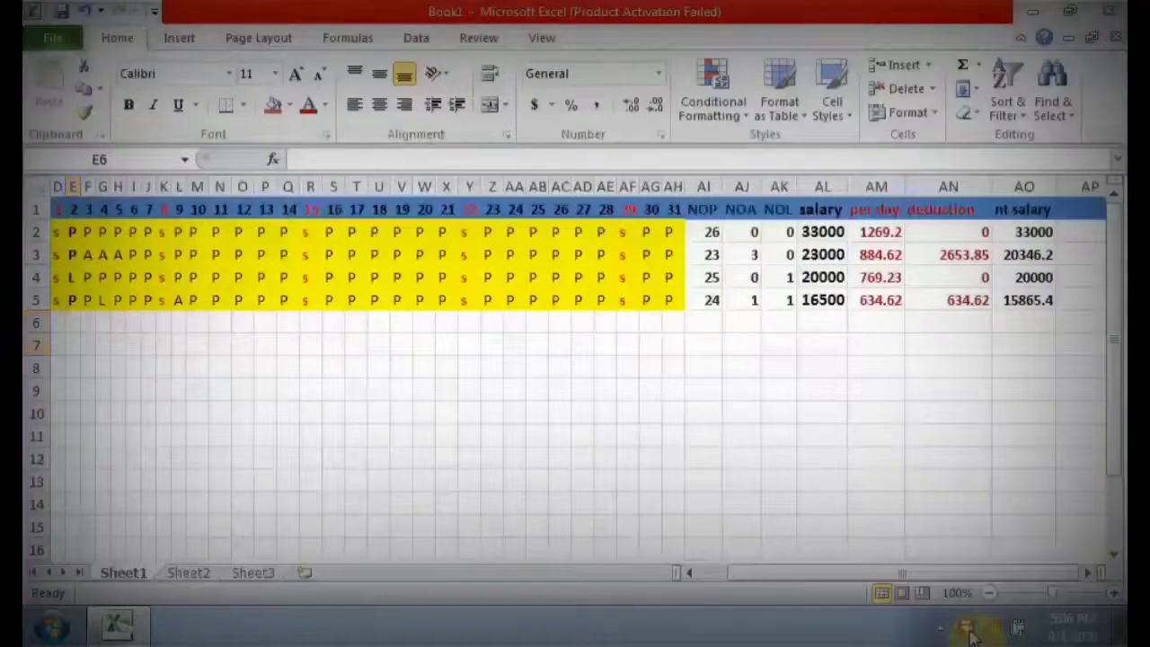